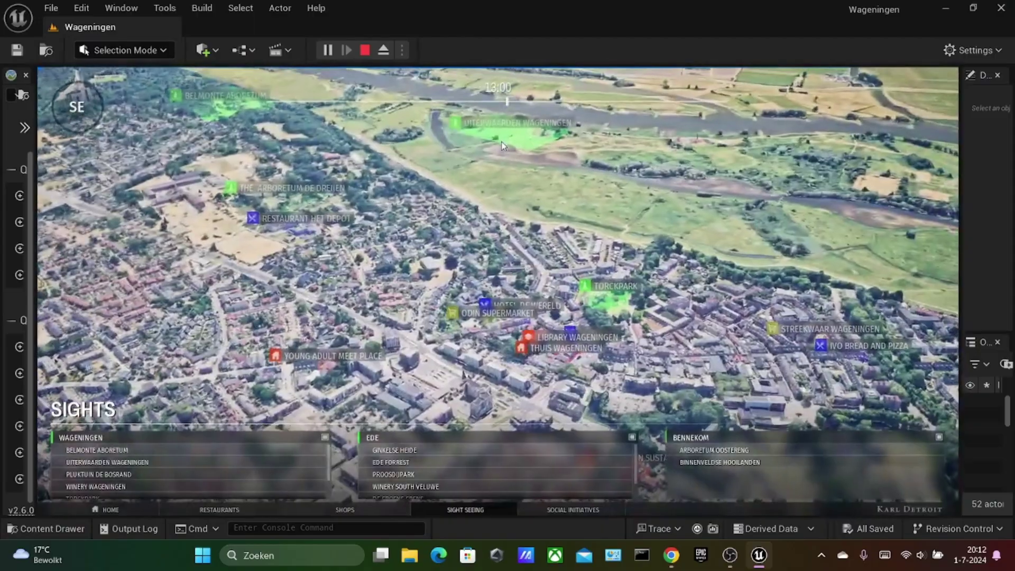
- Tour Uiterwaarden, Het Depot, Young Adult Meet Place and Wageningen Sustainable, then stop play and switch to Chrome
{"action": "left_click", "coordinate": [502, 146]}
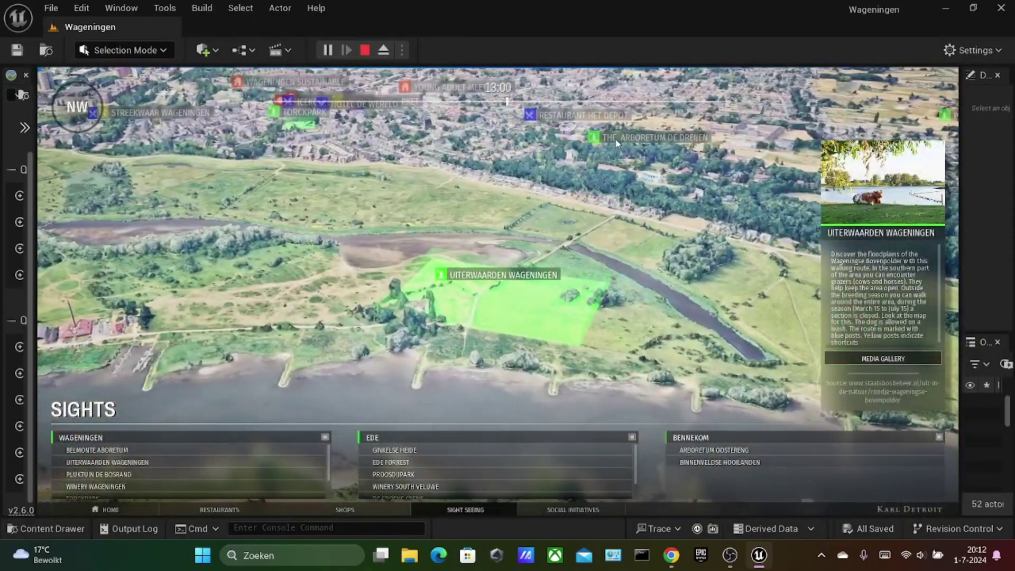
{"action": "left_click", "coordinate": [614, 147]}
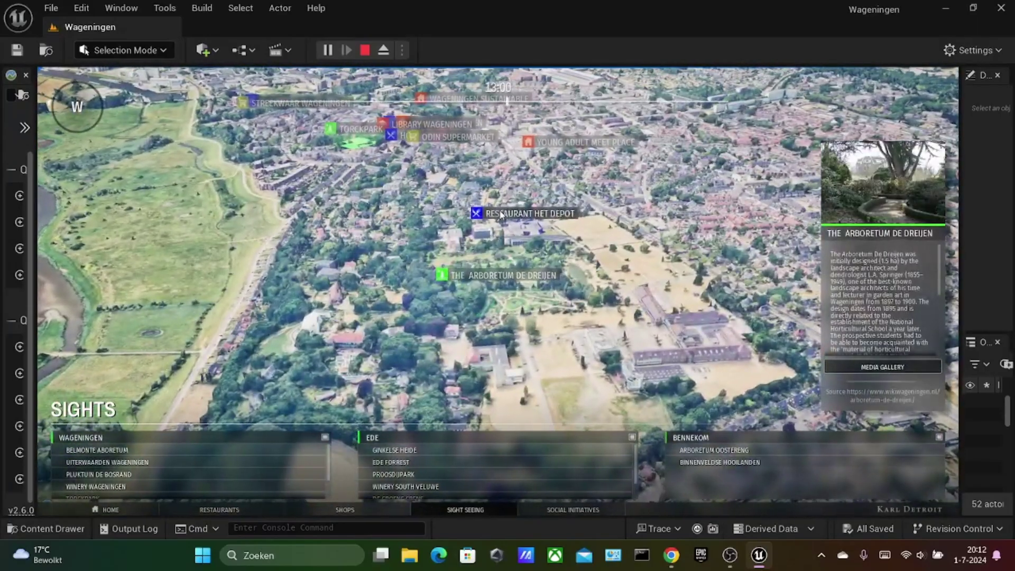
{"action": "left_click", "coordinate": [500, 213]}
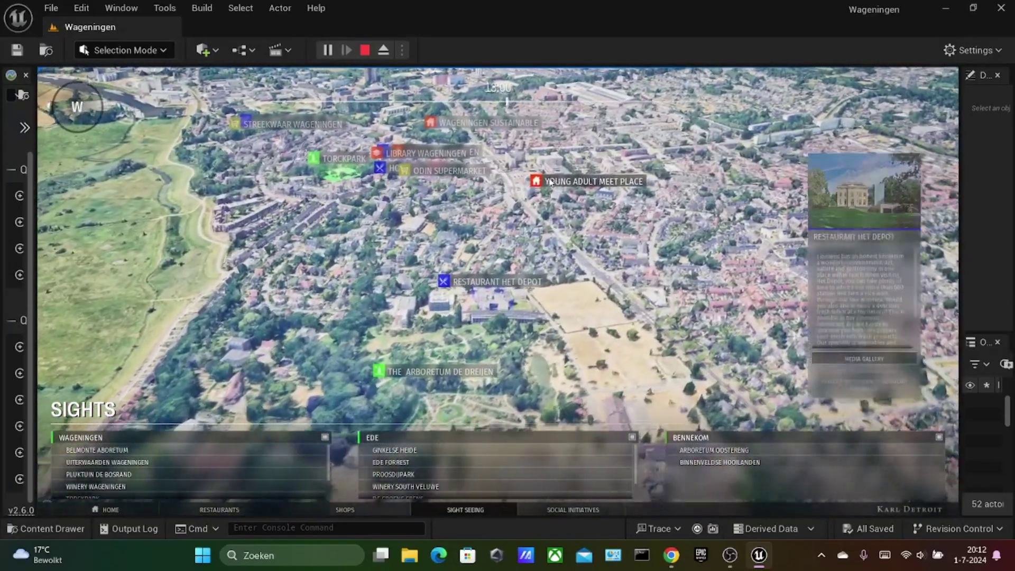
{"action": "left_click", "coordinate": [554, 182]}
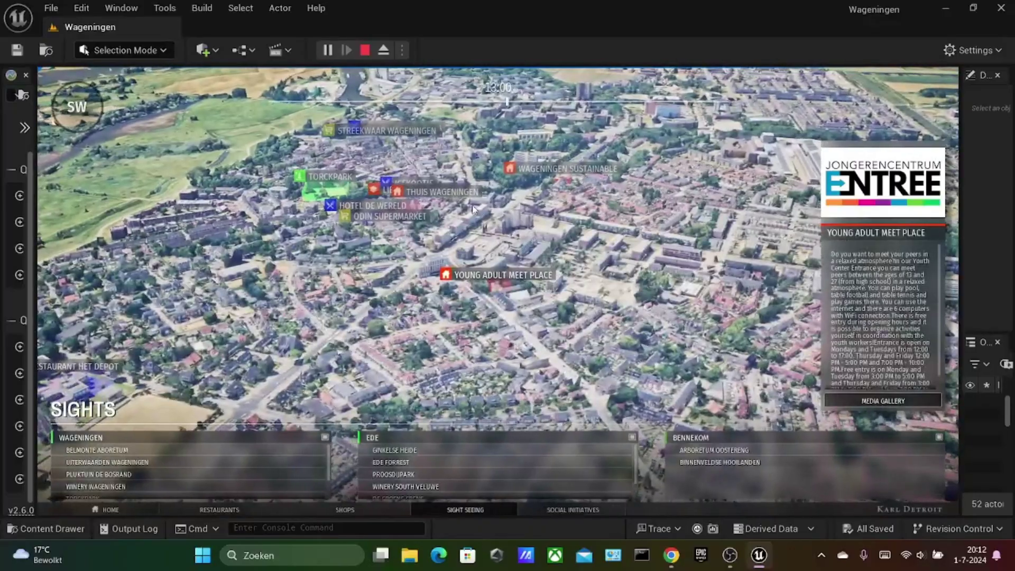
{"action": "left_click", "coordinate": [563, 168]}
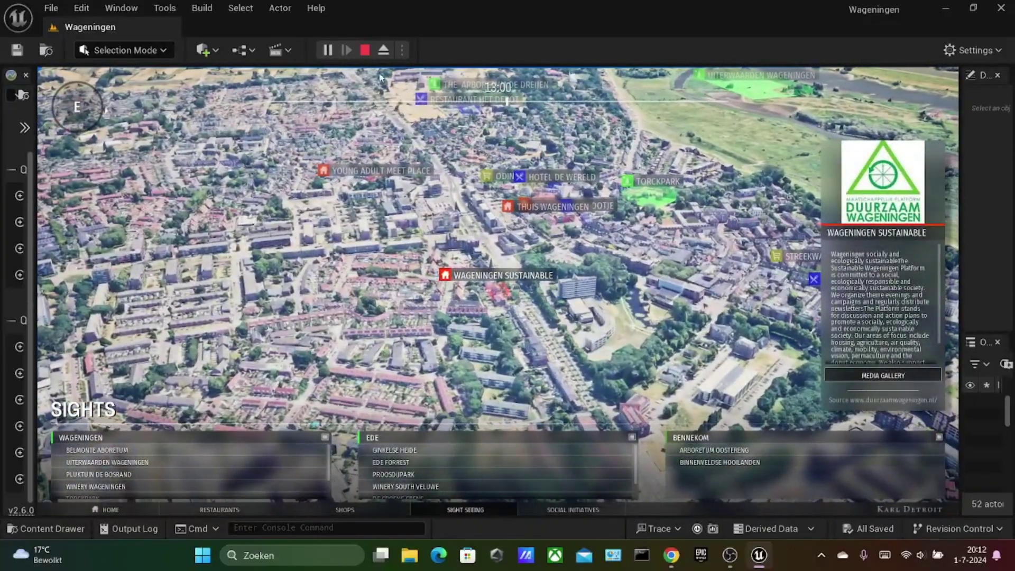
{"action": "left_click", "coordinate": [365, 49]}
{"action": "left_click", "coordinate": [670, 555]}
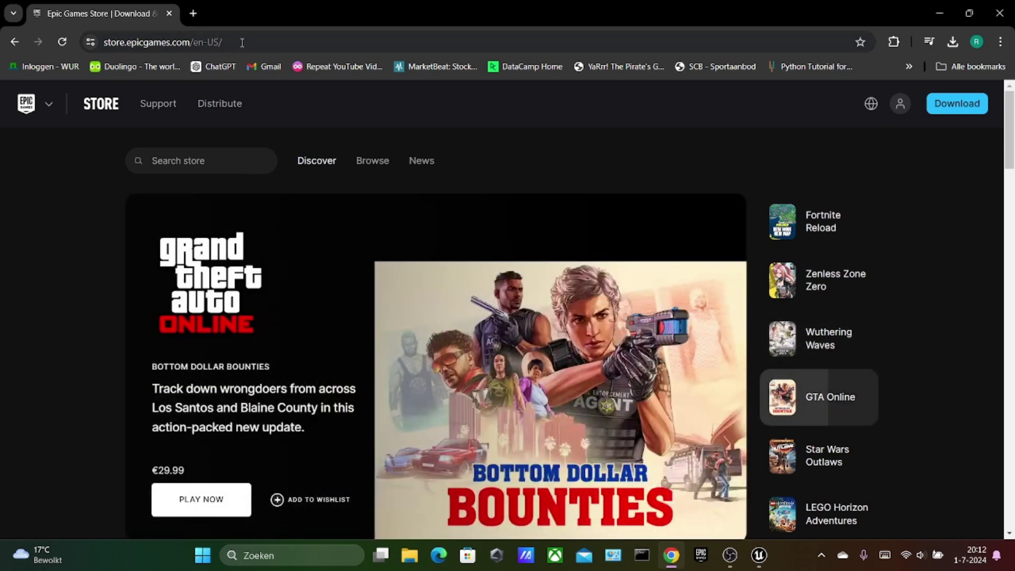
- Download the Epic Games installer from the store page and minimise Chrome
{"action": "left_click", "coordinate": [948, 106]}
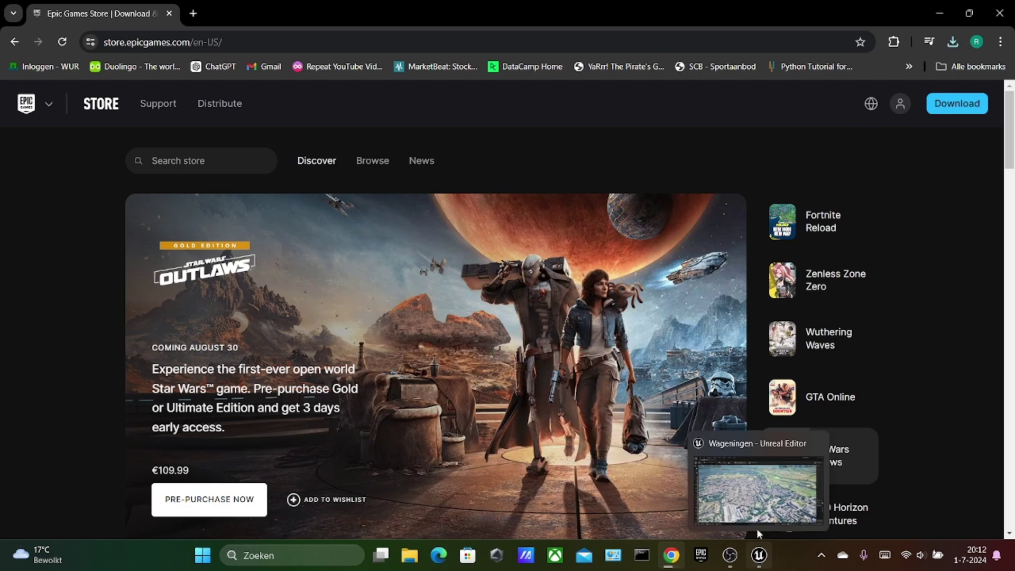
{"action": "left_click", "coordinate": [941, 11]}
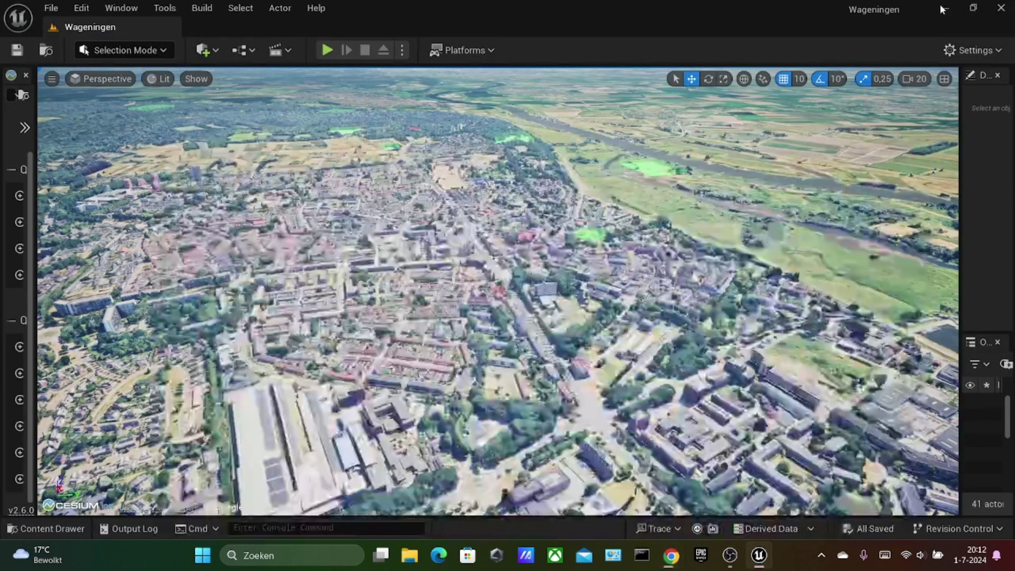
- Close the Unreal editor and open the Unreal Engine Library in the Epic Games Launcher
{"action": "left_click", "coordinate": [1001, 6]}
{"action": "double_click", "coordinate": [37, 187]}
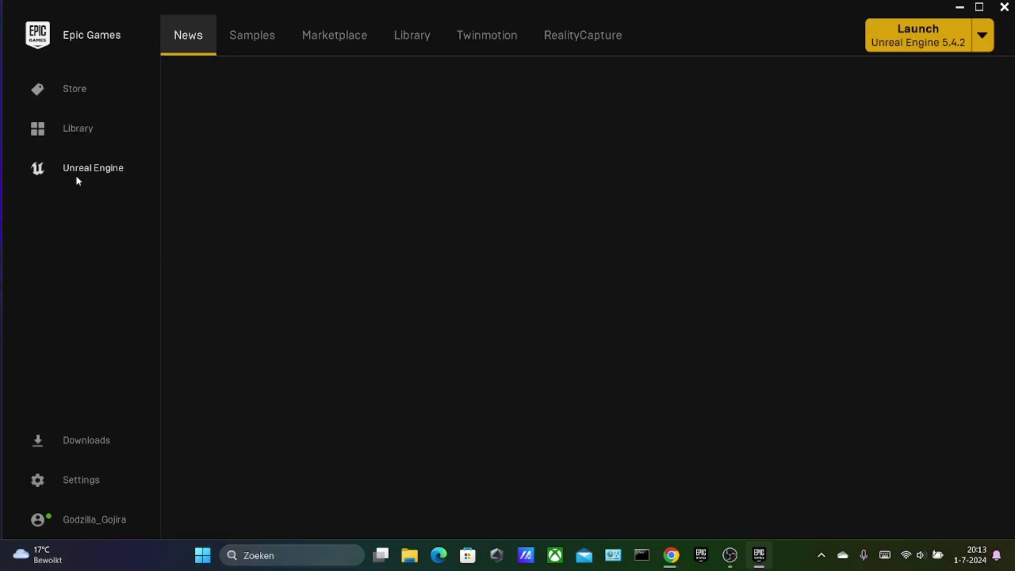
{"action": "left_click", "coordinate": [414, 36]}
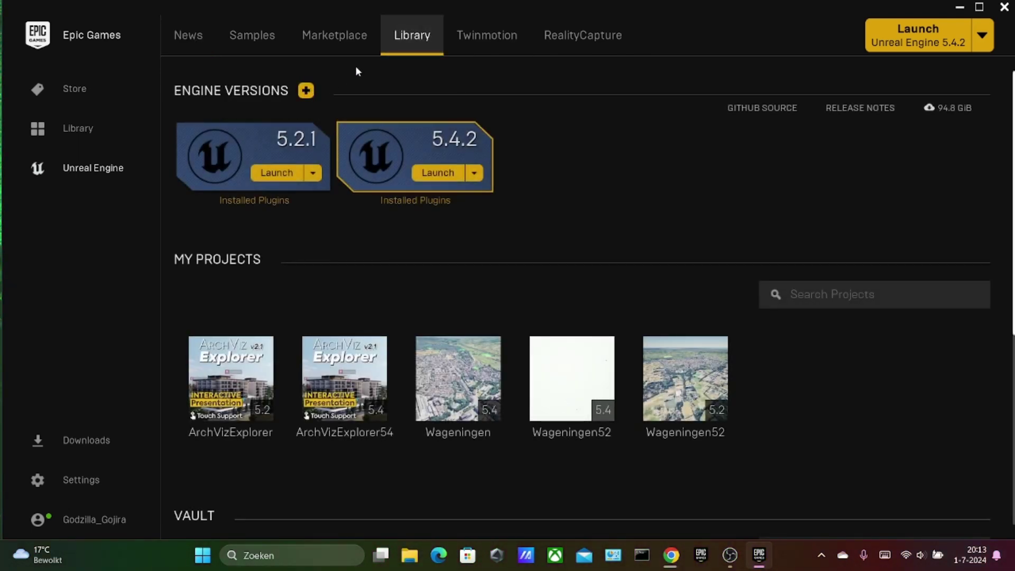
- Add a 5.3.2 engine slot, remove it again, and confirm no downloads are pending
{"action": "left_click", "coordinate": [307, 92]}
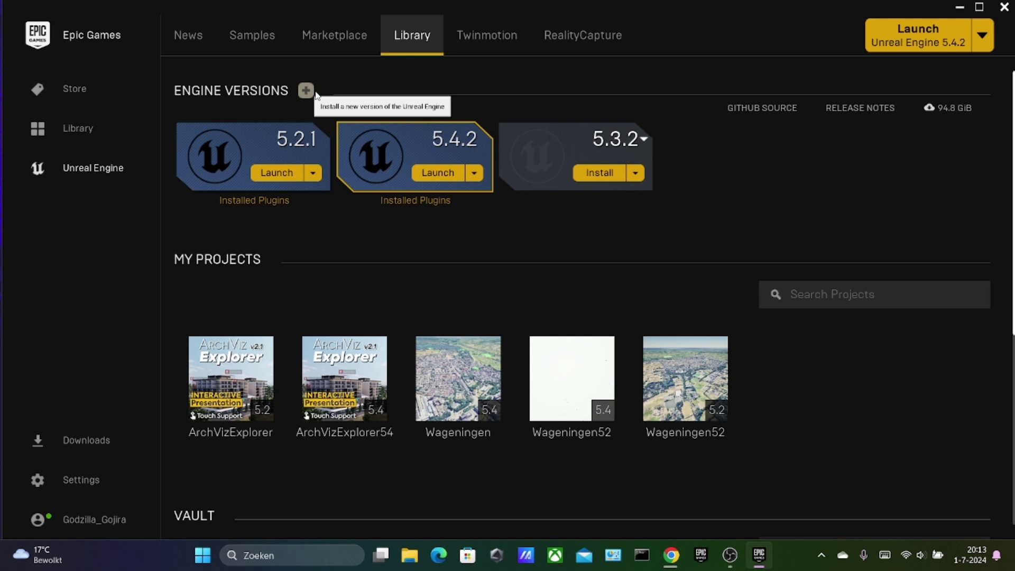
{"action": "left_click", "coordinate": [635, 173]}
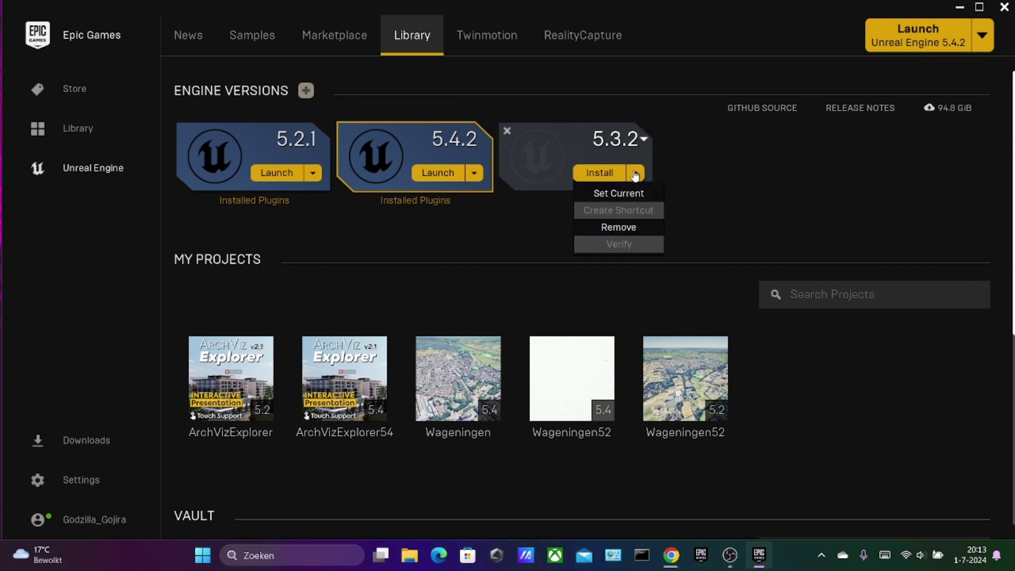
{"action": "left_click", "coordinate": [642, 139]}
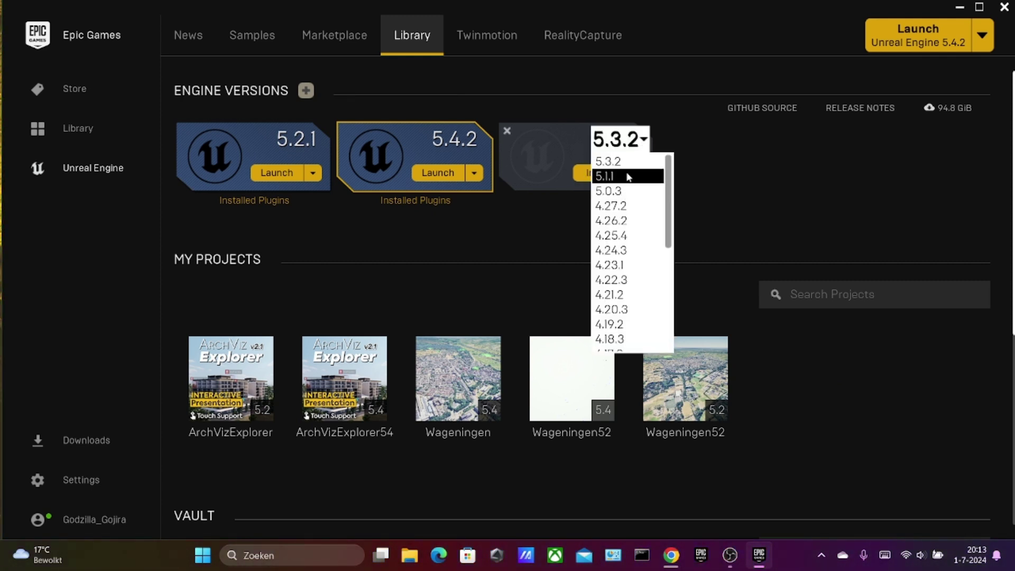
{"action": "left_click", "coordinate": [732, 185]}
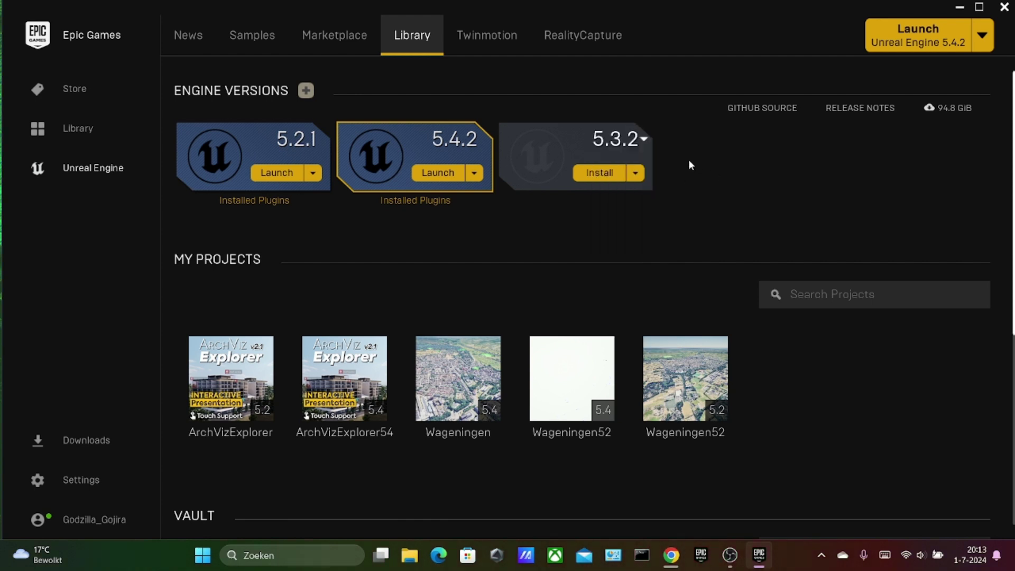
{"action": "left_click", "coordinate": [509, 133]}
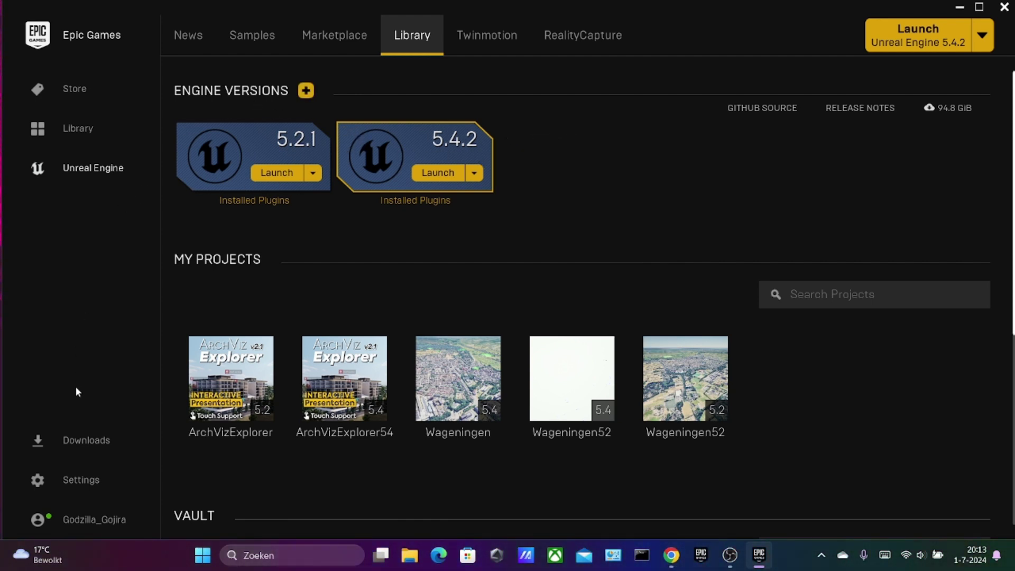
{"action": "left_click", "coordinate": [100, 441]}
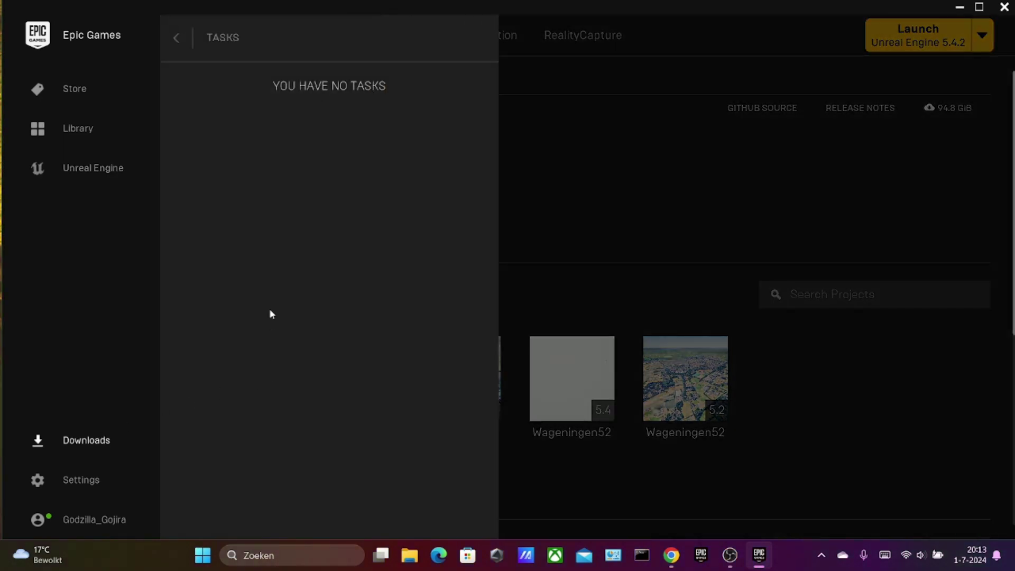
{"action": "key", "text": "Escape"}
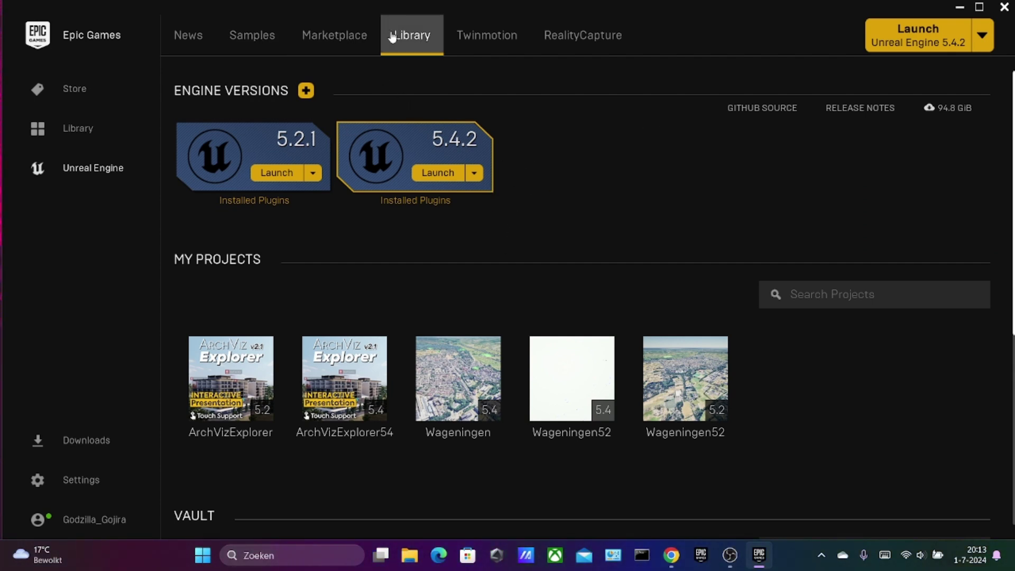
- Search the Marketplace for 'cesium' and open the Cesium for Unreal product page
{"action": "left_click", "coordinate": [358, 46]}
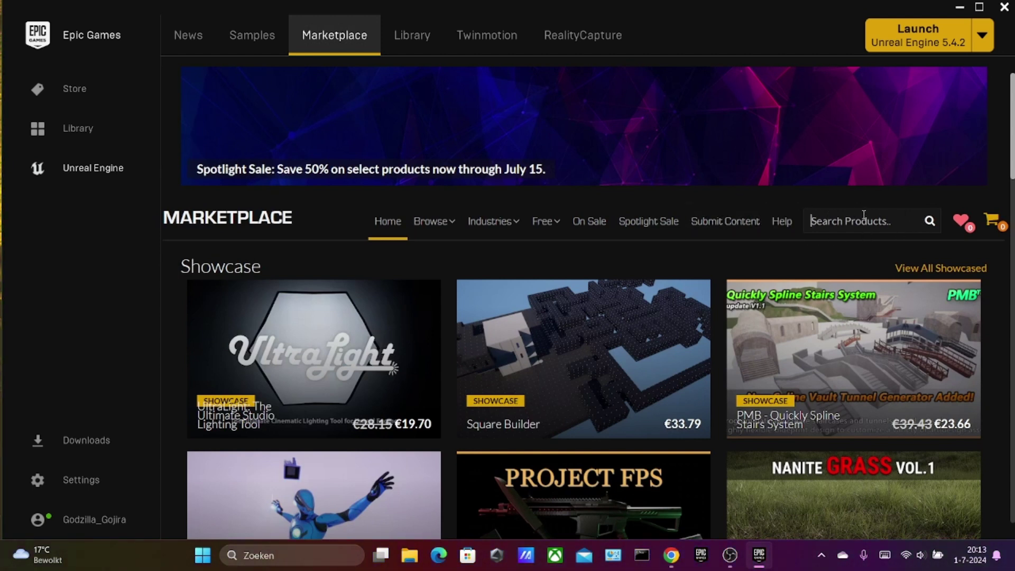
{"action": "type", "text": "esium"}
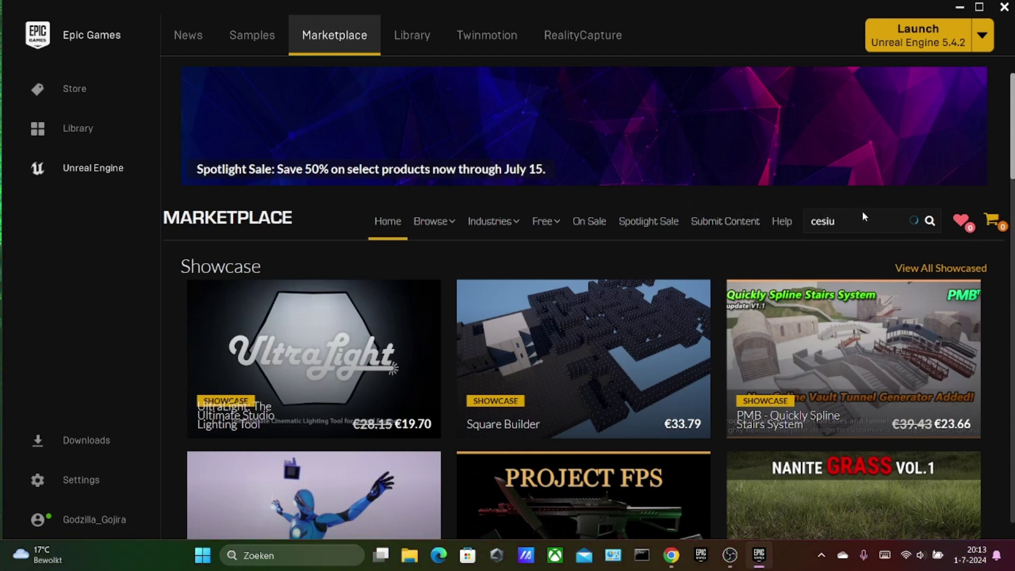
{"action": "key", "text": "Return"}
{"action": "scroll", "coordinate": [290, 121], "scroll_direction": "down", "scroll_amount": 3}
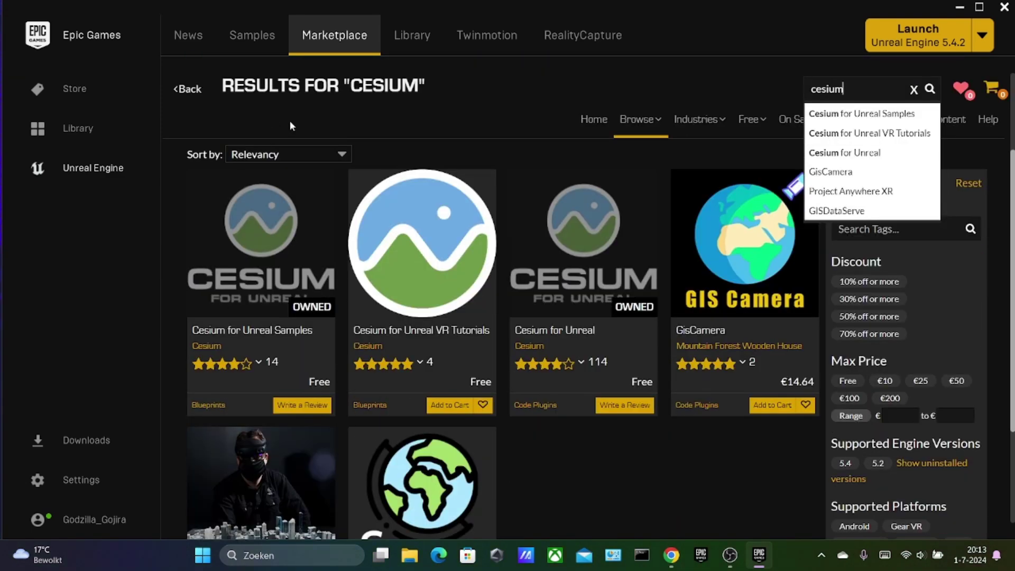
{"action": "scroll", "coordinate": [556, 324], "scroll_direction": "up", "scroll_amount": 1}
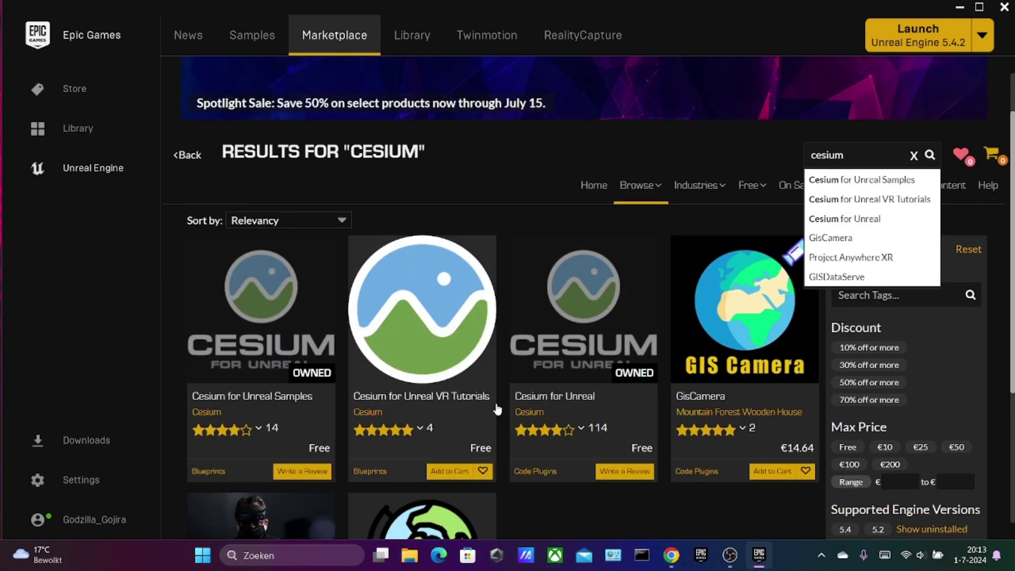
{"action": "left_click", "coordinate": [580, 295]}
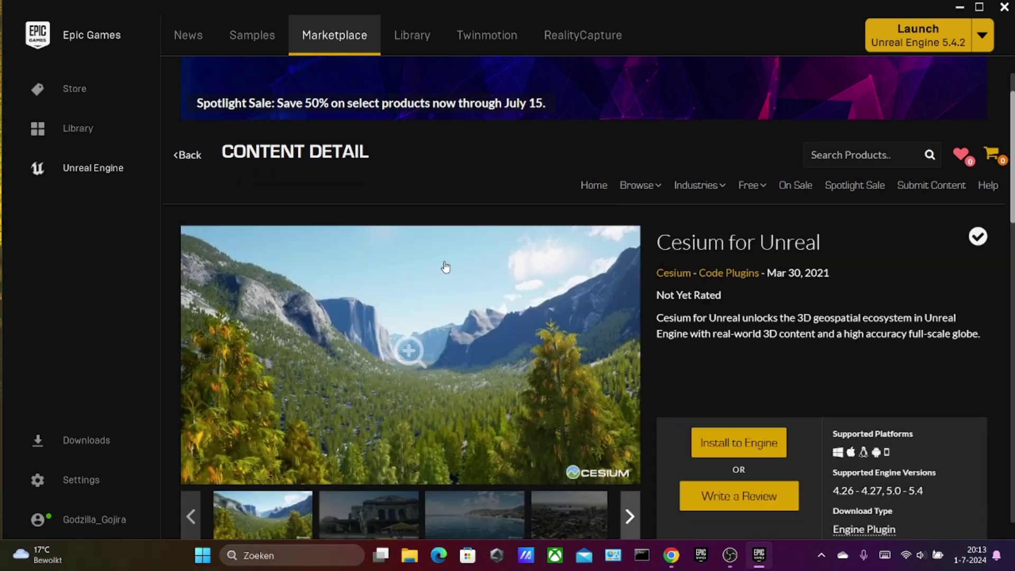
{"action": "scroll", "coordinate": [557, 254], "scroll_direction": "down", "scroll_amount": 3}
{"action": "scroll", "coordinate": [750, 244], "scroll_direction": "up", "scroll_amount": 1}
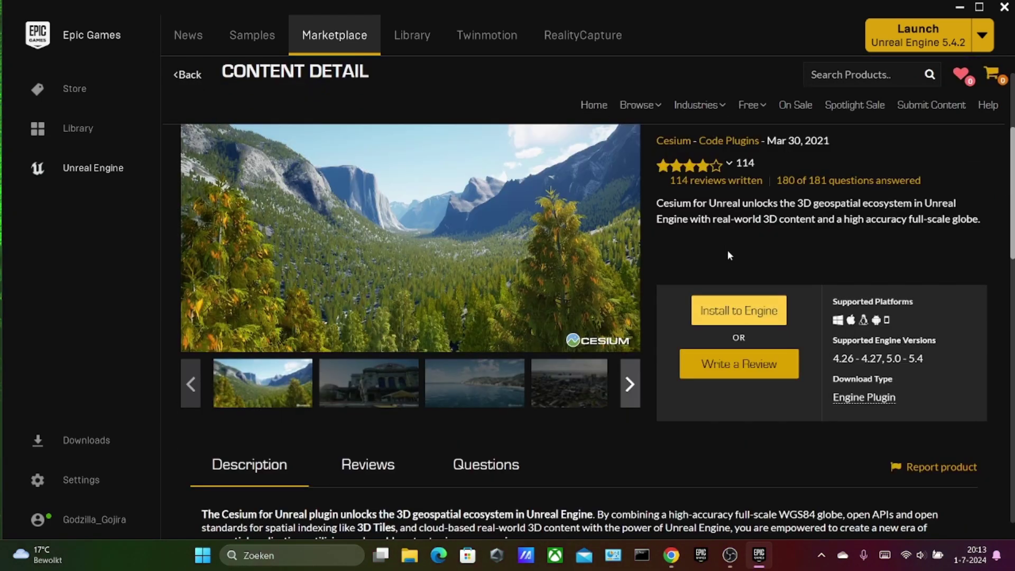
- Confirm Cesium for Unreal is already installed to the engine, check downloads, and open Samples
{"action": "left_click", "coordinate": [756, 316]}
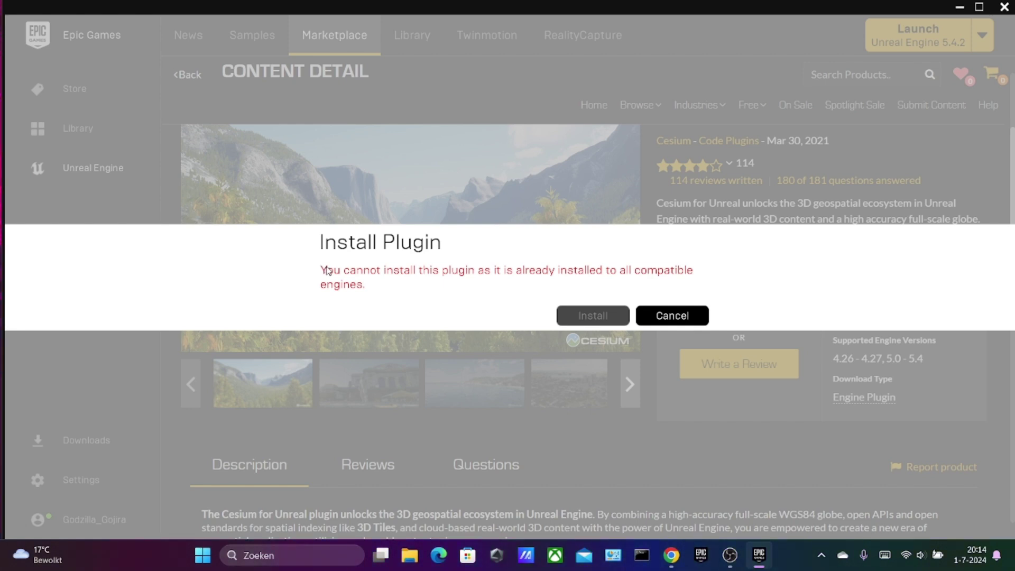
{"action": "left_click", "coordinate": [665, 313]}
{"action": "left_click", "coordinate": [760, 313]}
{"action": "left_click", "coordinate": [671, 315]}
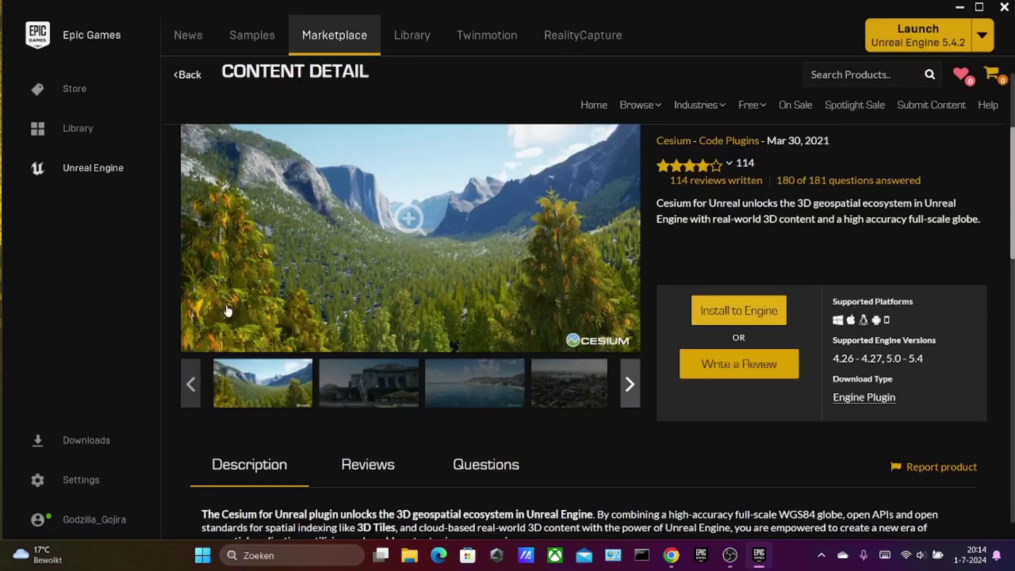
{"action": "left_click", "coordinate": [78, 431]}
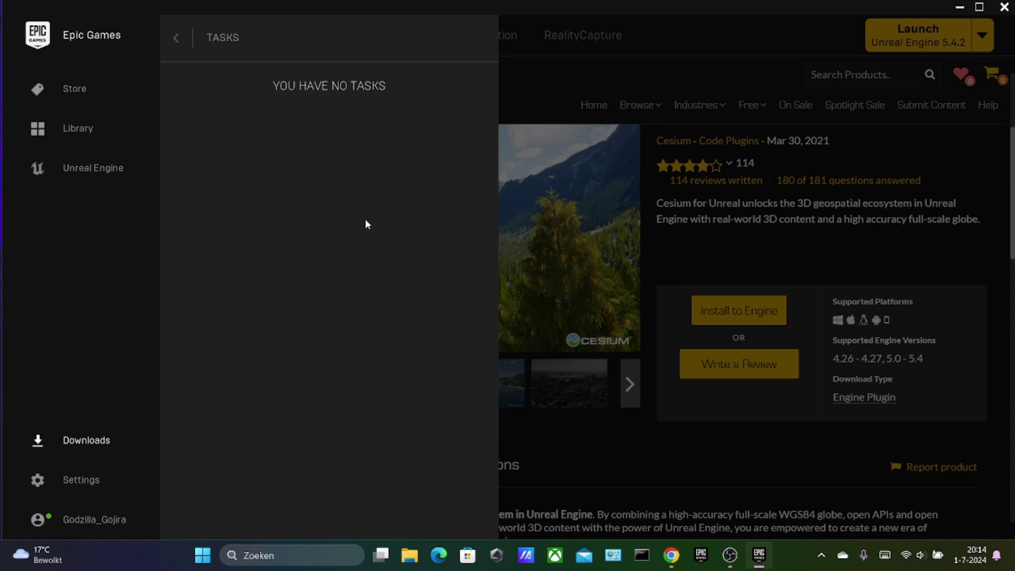
{"action": "left_click", "coordinate": [177, 39]}
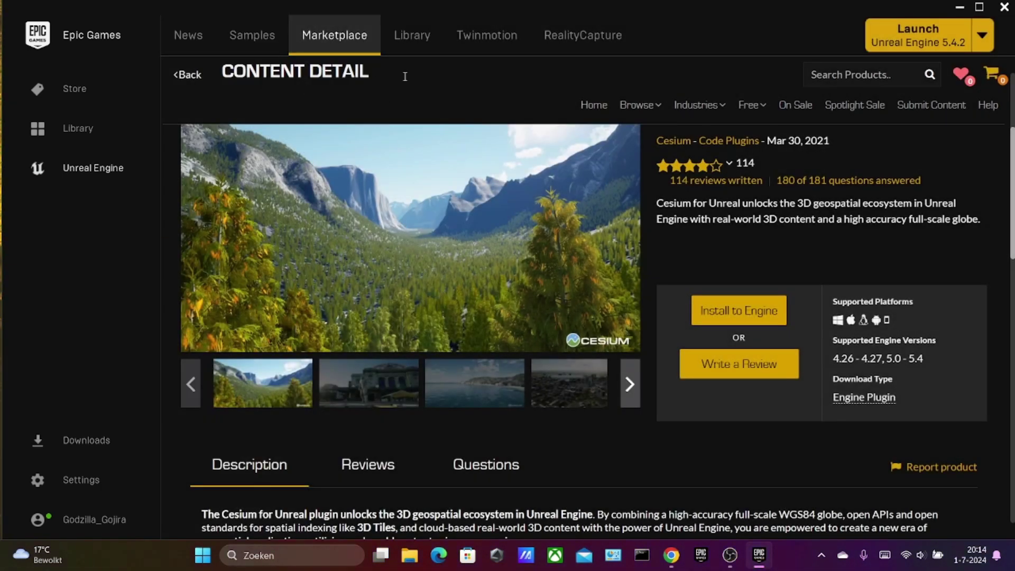
{"action": "left_click", "coordinate": [267, 41]}
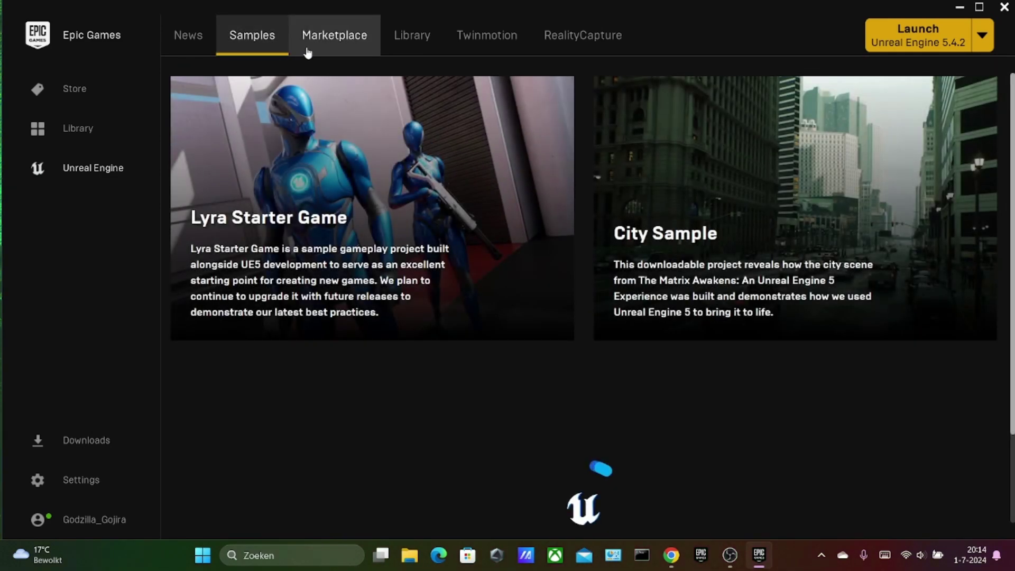
- Search the Marketplace for 'arch' and open the ArchViz Explorer product page
{"action": "left_click", "coordinate": [358, 46]}
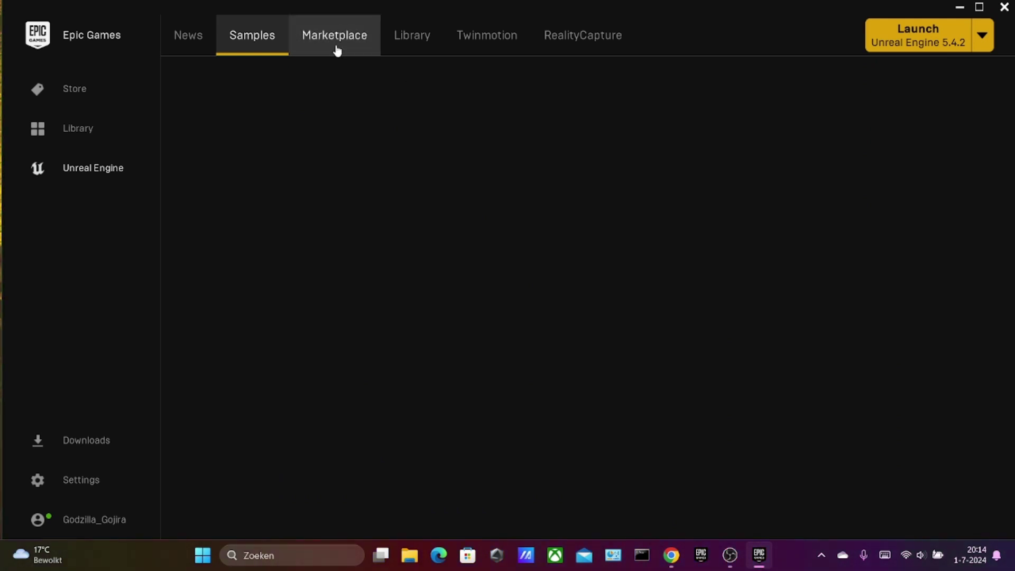
{"action": "left_click", "coordinate": [356, 38]}
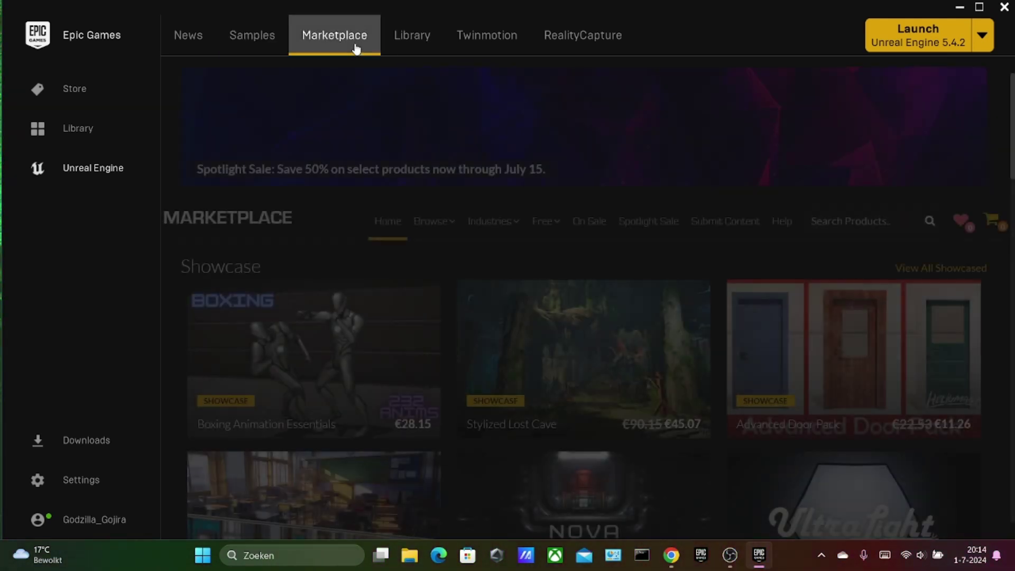
{"action": "left_click", "coordinate": [857, 226]}
{"action": "type", "text": "archviz"}
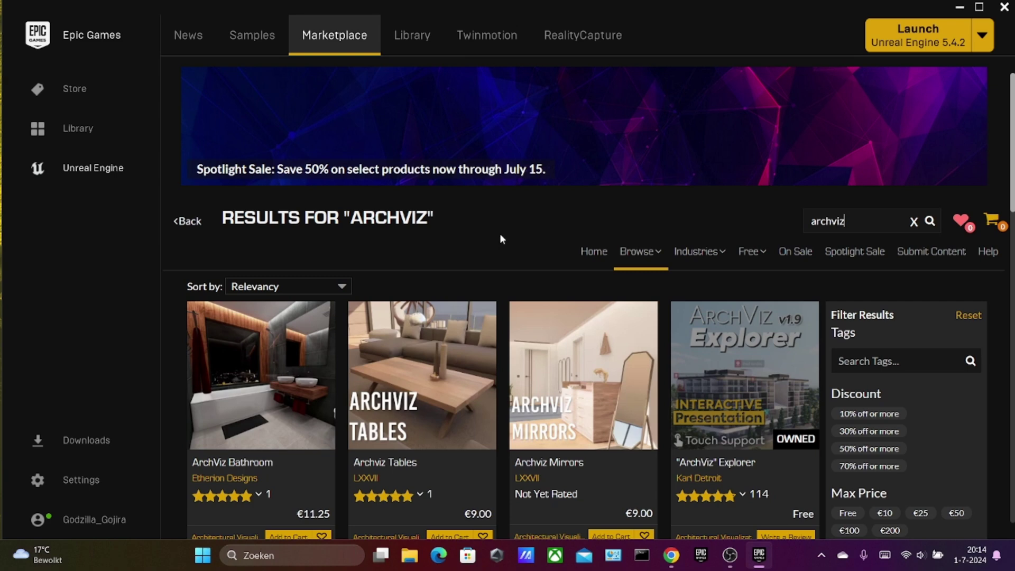
{"action": "scroll", "coordinate": [500, 233], "scroll_direction": "down", "scroll_amount": 1}
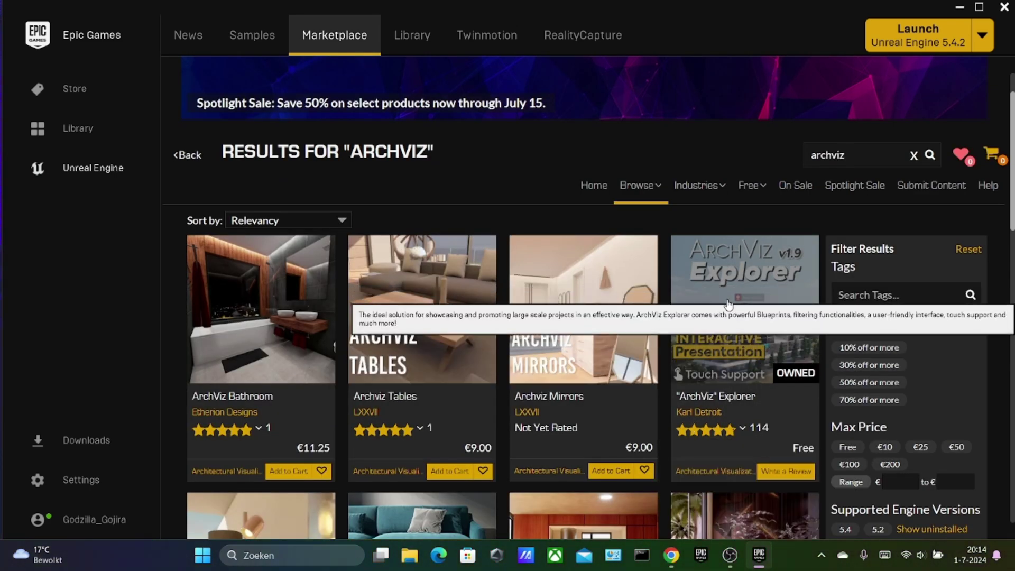
{"action": "left_click", "coordinate": [728, 305]}
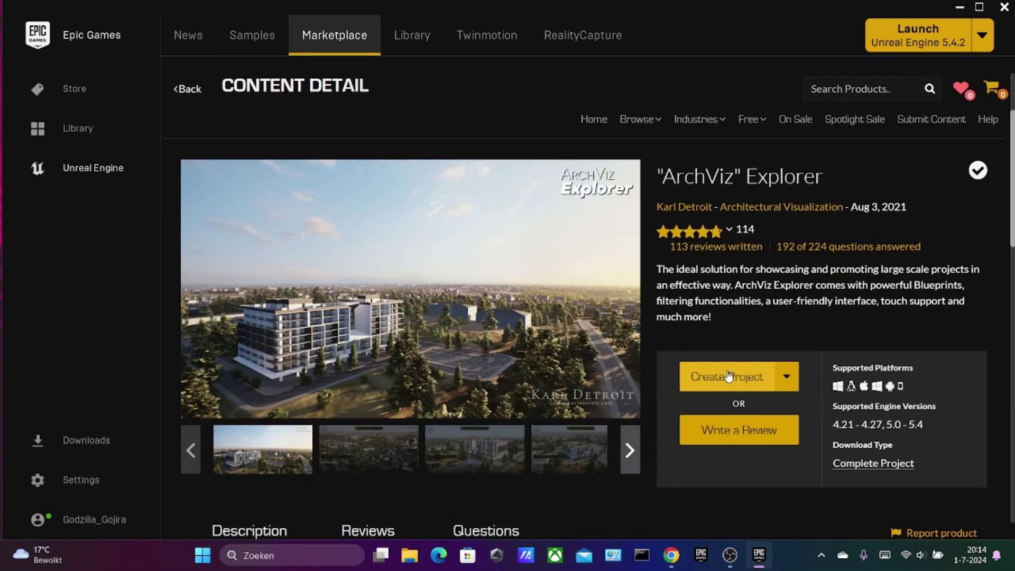
{"action": "scroll", "coordinate": [752, 344], "scroll_direction": "down", "scroll_amount": 3}
{"action": "scroll", "coordinate": [740, 317], "scroll_direction": "up", "scroll_amount": 1}
- Start a project from ArchViz Explorer, strip the quotes from its name, then cancel creation
{"action": "left_click", "coordinate": [739, 315]}
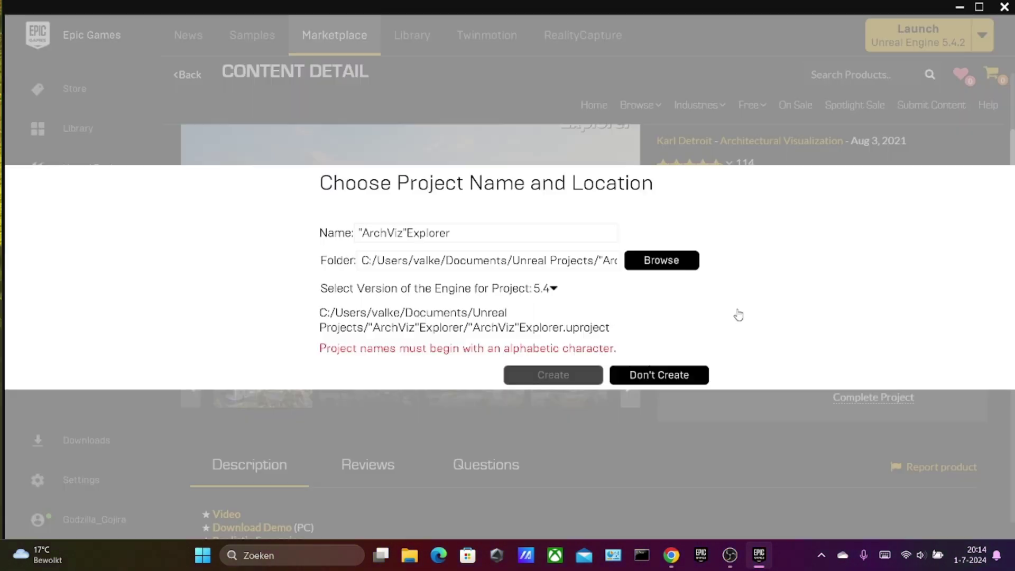
{"action": "left_click", "coordinate": [365, 235]}
{"action": "key", "text": "BackSpace"}
{"action": "left_click", "coordinate": [399, 233]}
{"action": "key", "text": "BackSpace"}
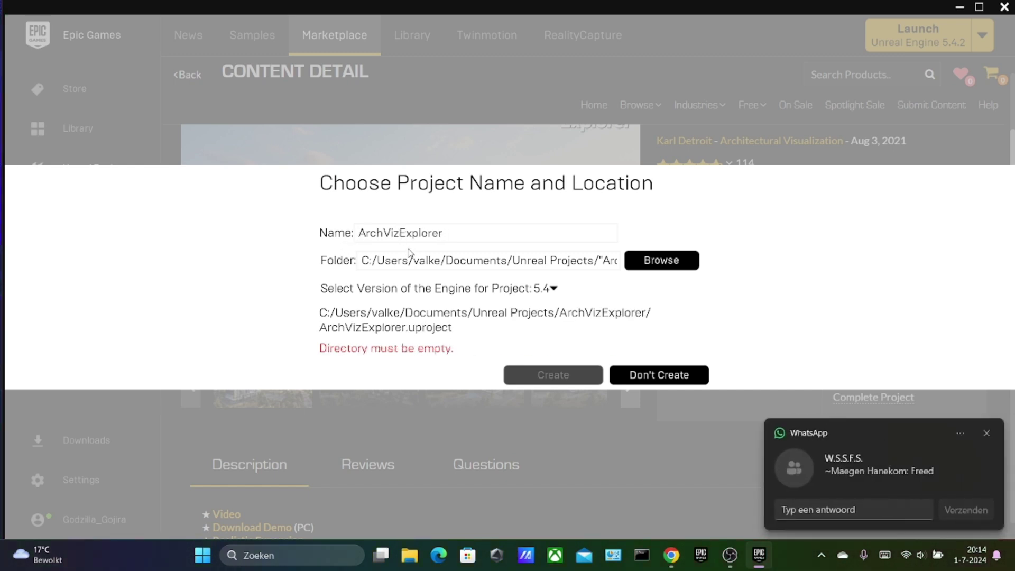
{"action": "left_click", "coordinate": [987, 433]}
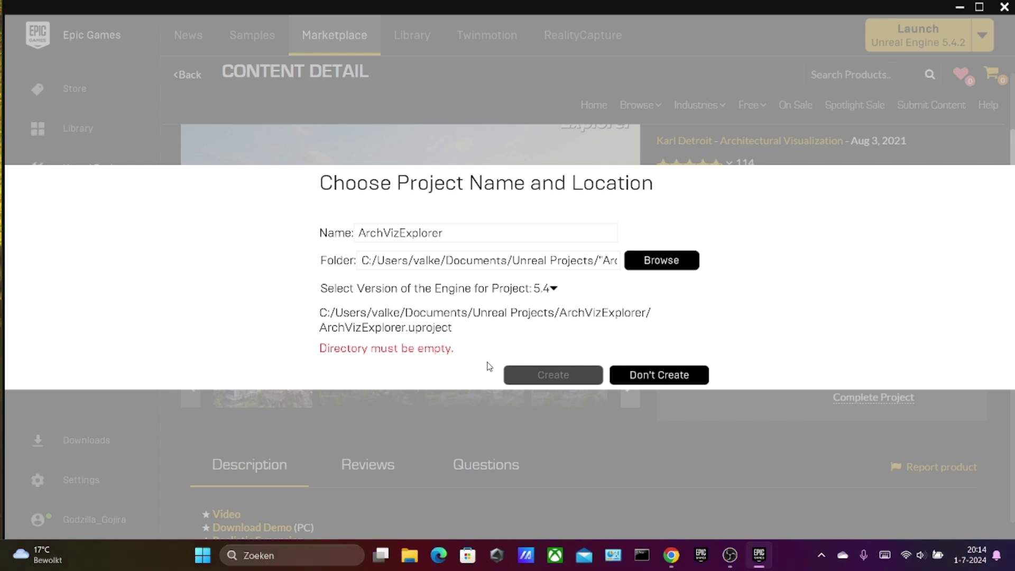
{"action": "left_click", "coordinate": [667, 371]}
- In the Library vault, confirm Cesium for Unreal is already installed to every compatible engine
{"action": "left_click", "coordinate": [407, 36]}
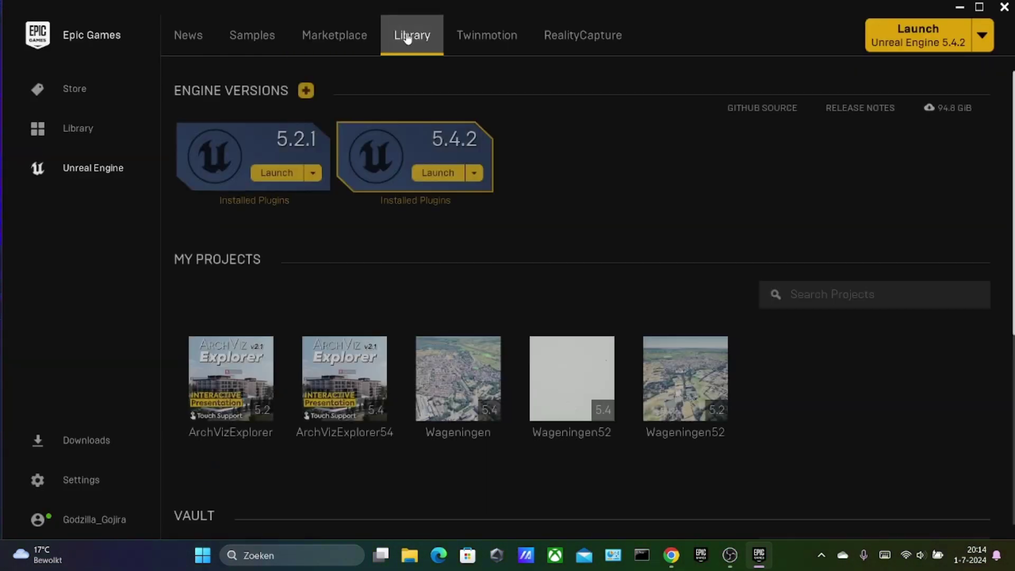
{"action": "scroll", "coordinate": [294, 339], "scroll_direction": "down", "scroll_amount": 1}
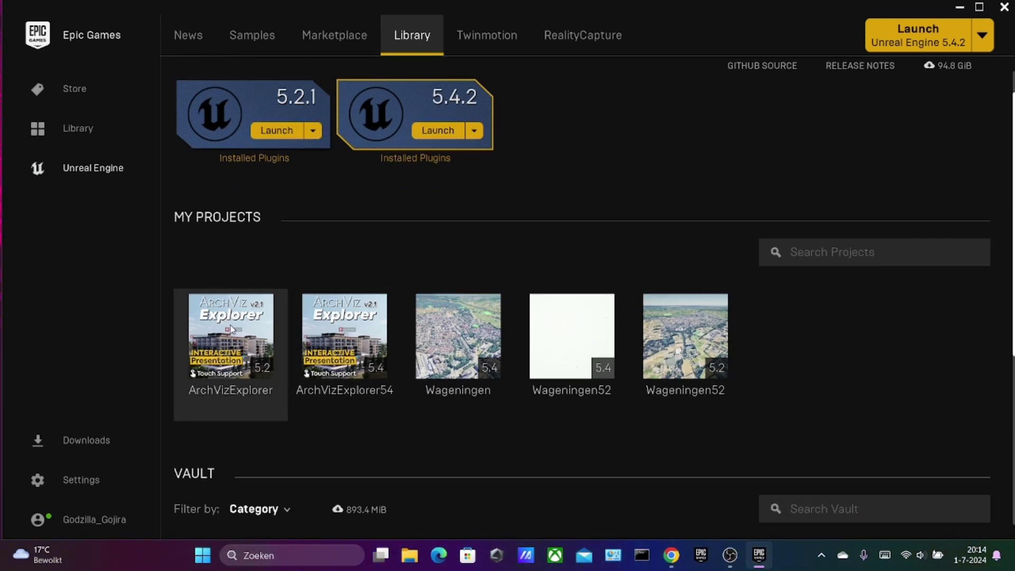
{"action": "mouse_move", "coordinate": [354, 344]}
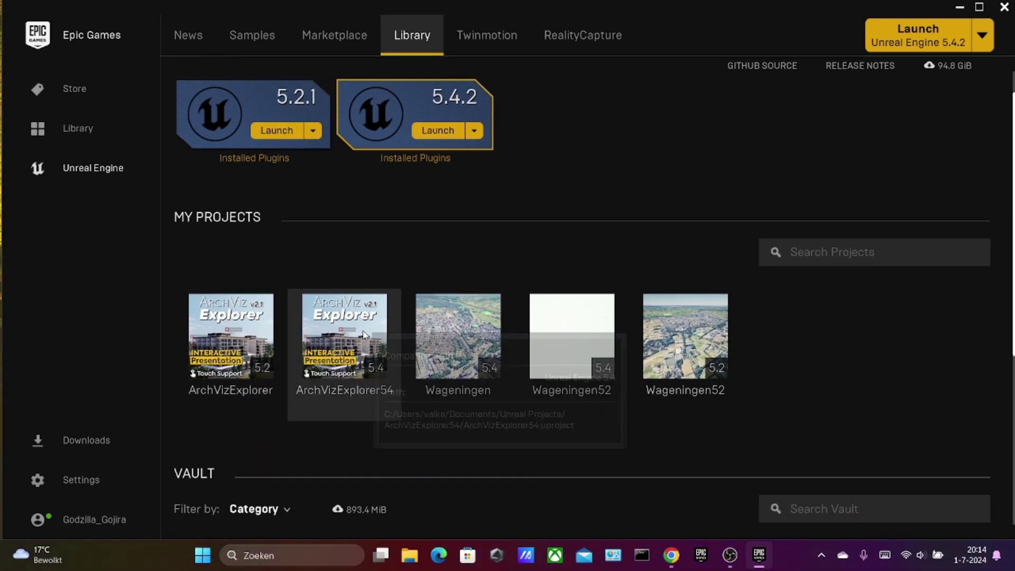
{"action": "scroll", "coordinate": [761, 349], "scroll_direction": "down", "scroll_amount": 5}
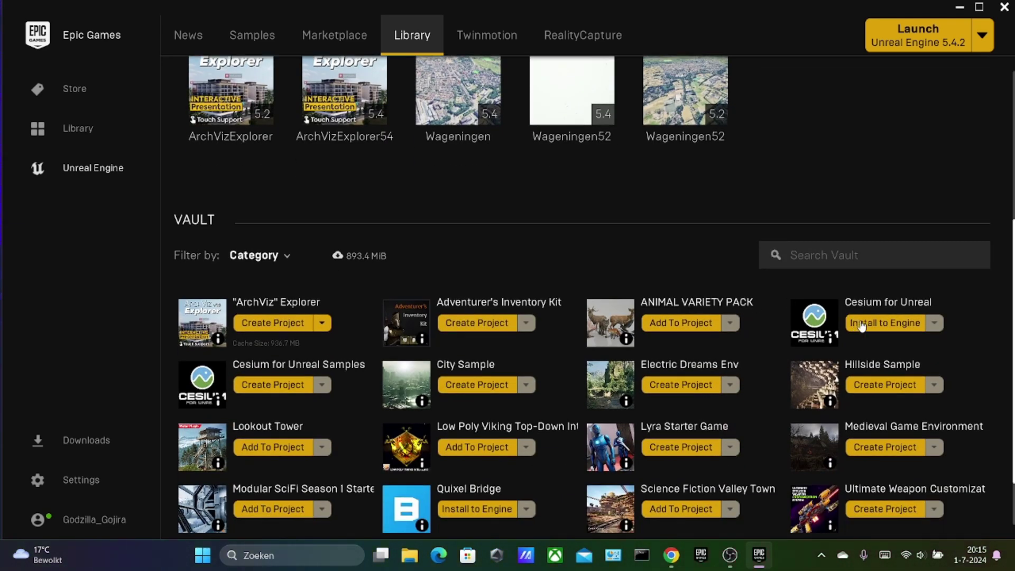
{"action": "left_click", "coordinate": [875, 324]}
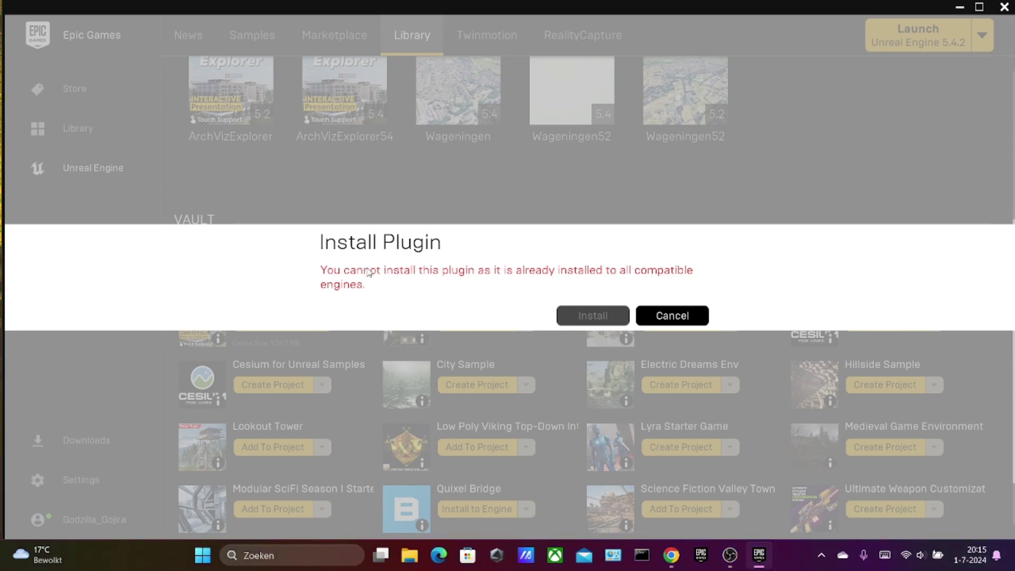
{"action": "left_click", "coordinate": [666, 323]}
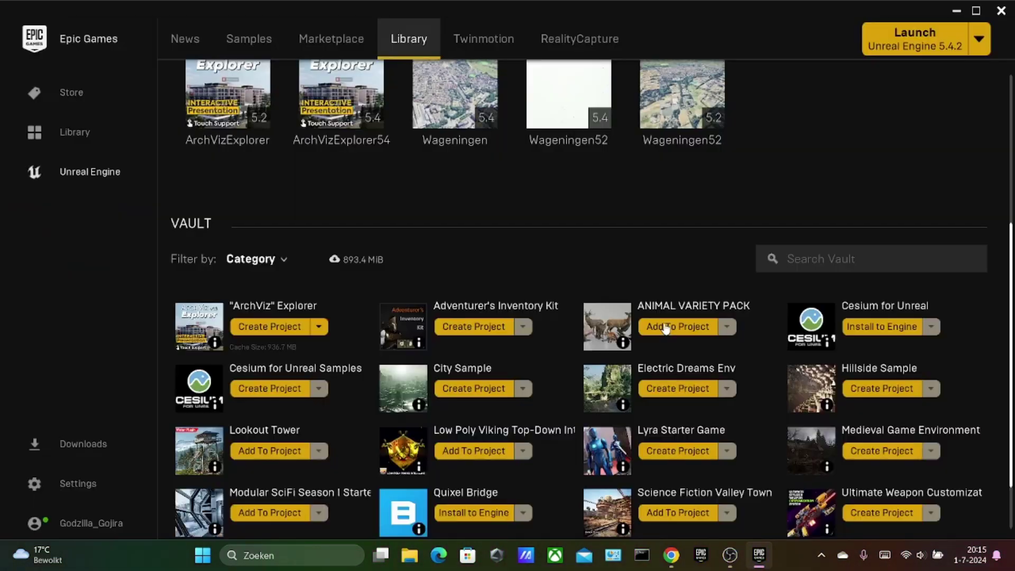
{"action": "left_click", "coordinate": [892, 324]}
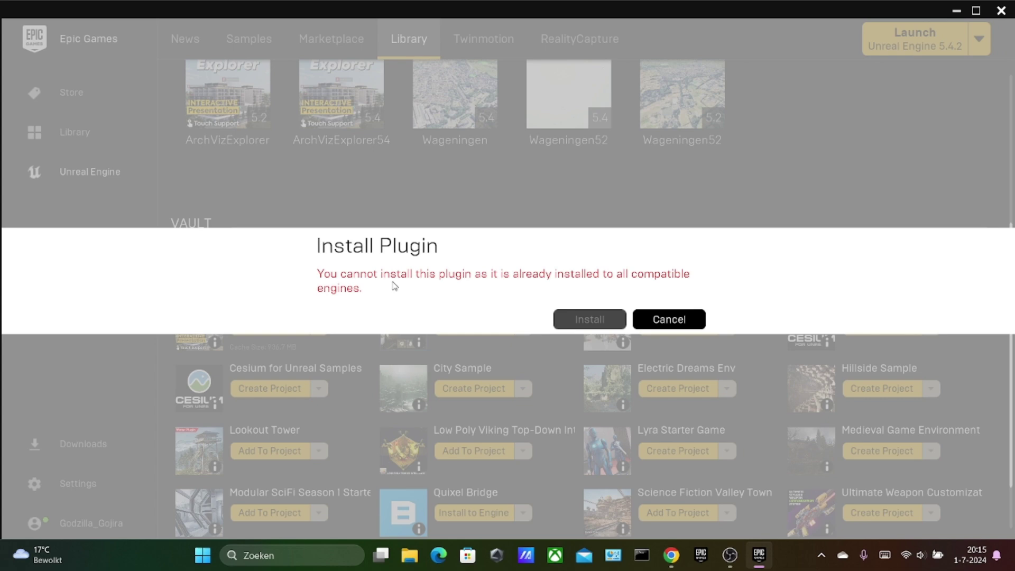
{"action": "left_click", "coordinate": [653, 322]}
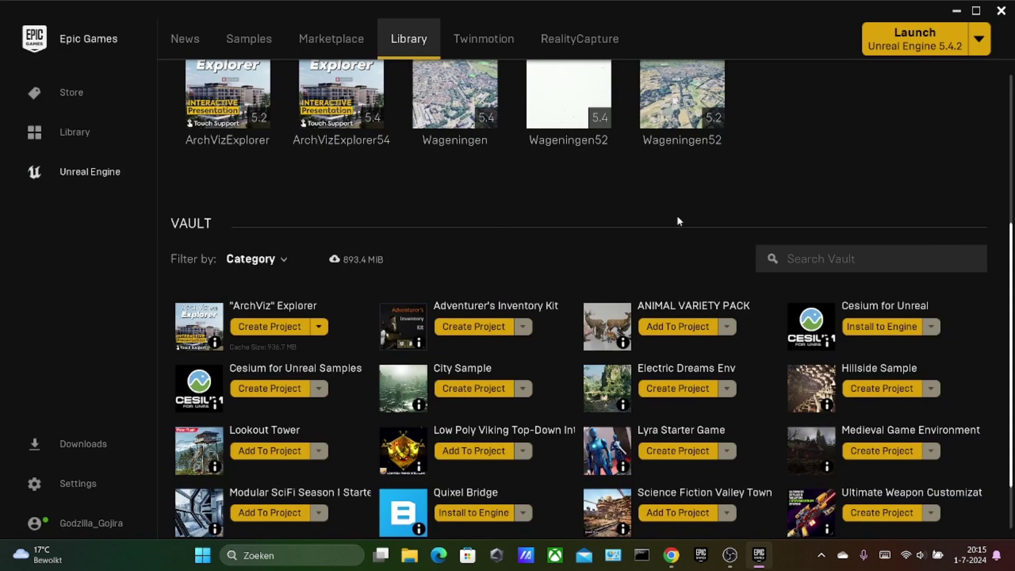
- Cancel creating another ArchViz Explorer project and minimise the launcher
{"action": "scroll", "coordinate": [671, 214], "scroll_direction": "down", "scroll_amount": 1}
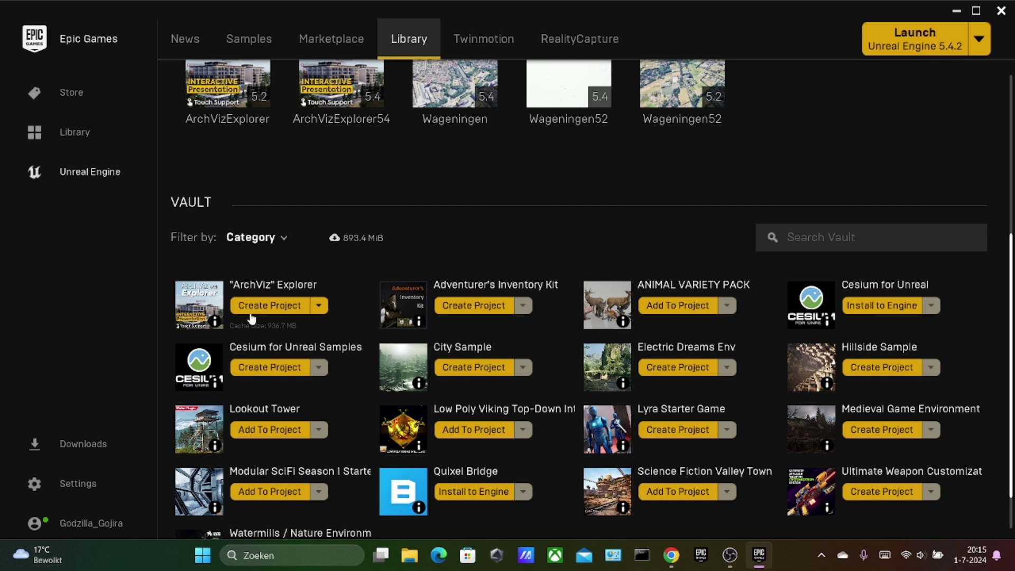
{"action": "scroll", "coordinate": [274, 316], "scroll_direction": "up", "scroll_amount": 2}
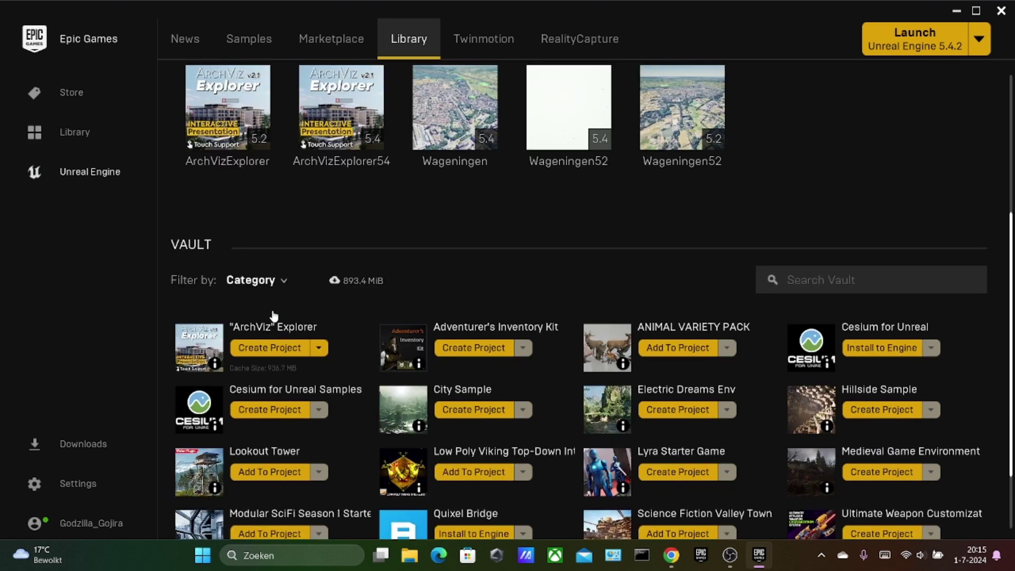
{"action": "left_click", "coordinate": [270, 348]}
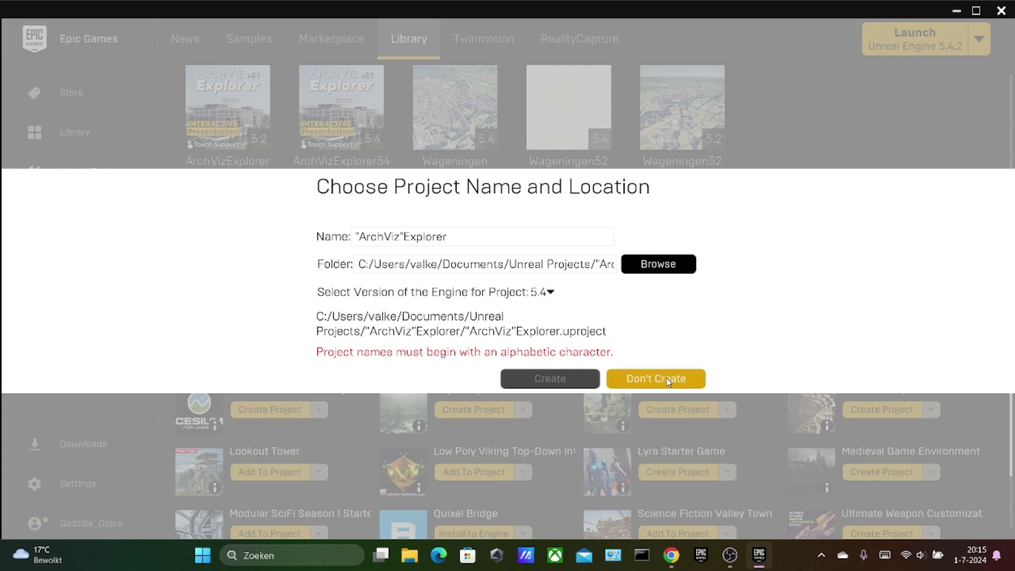
{"action": "left_click", "coordinate": [655, 378]}
{"action": "scroll", "coordinate": [362, 274], "scroll_direction": "up", "scroll_amount": 3}
{"action": "scroll", "coordinate": [379, 296], "scroll_direction": "up", "scroll_amount": 2}
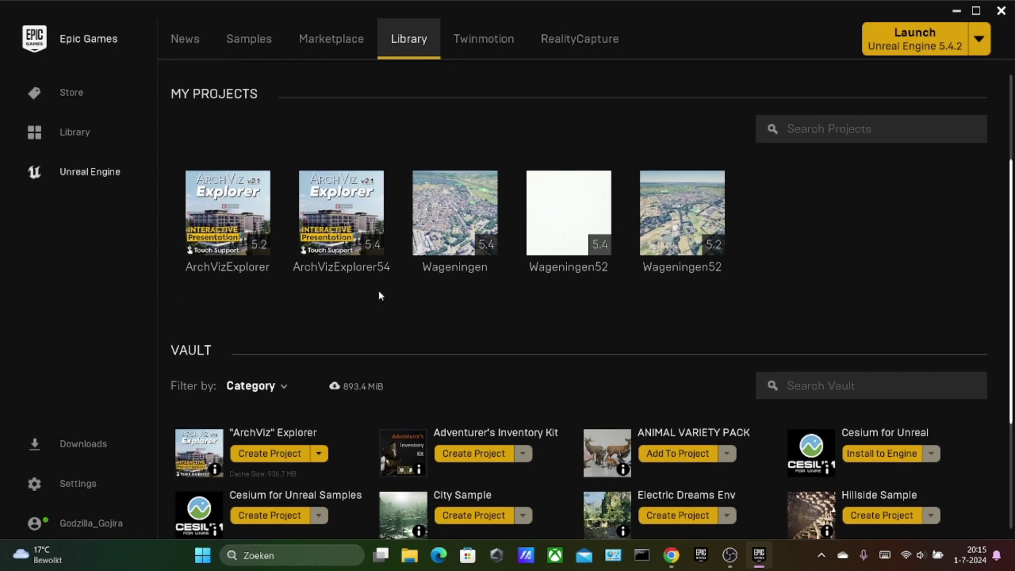
{"action": "scroll", "coordinate": [481, 293], "scroll_direction": "up", "scroll_amount": 2}
{"action": "scroll", "coordinate": [825, 333], "scroll_direction": "up", "scroll_amount": 3}
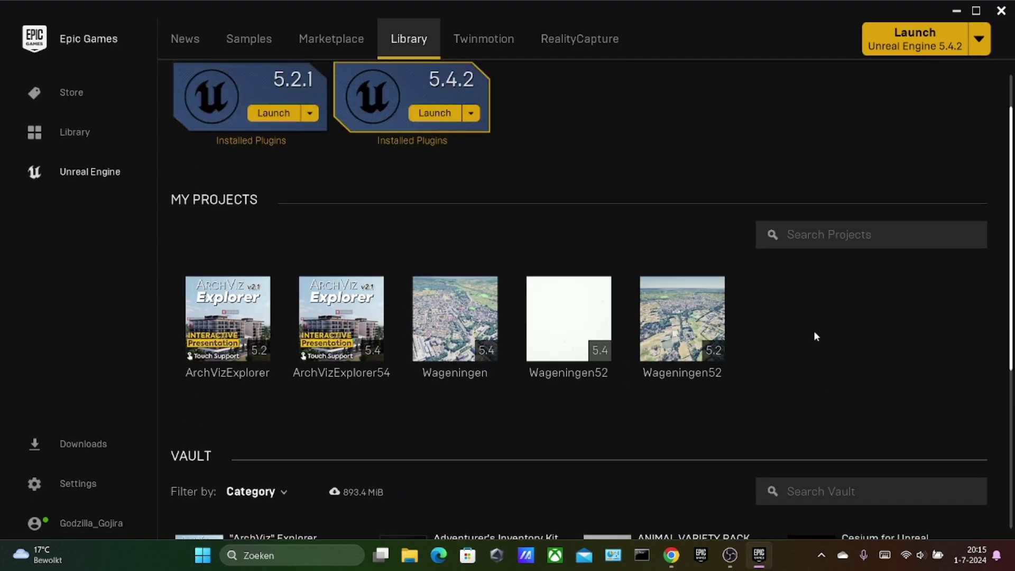
{"action": "scroll", "coordinate": [555, 175], "scroll_direction": "up", "scroll_amount": 3}
{"action": "scroll", "coordinate": [636, 242], "scroll_direction": "down", "scroll_amount": 2}
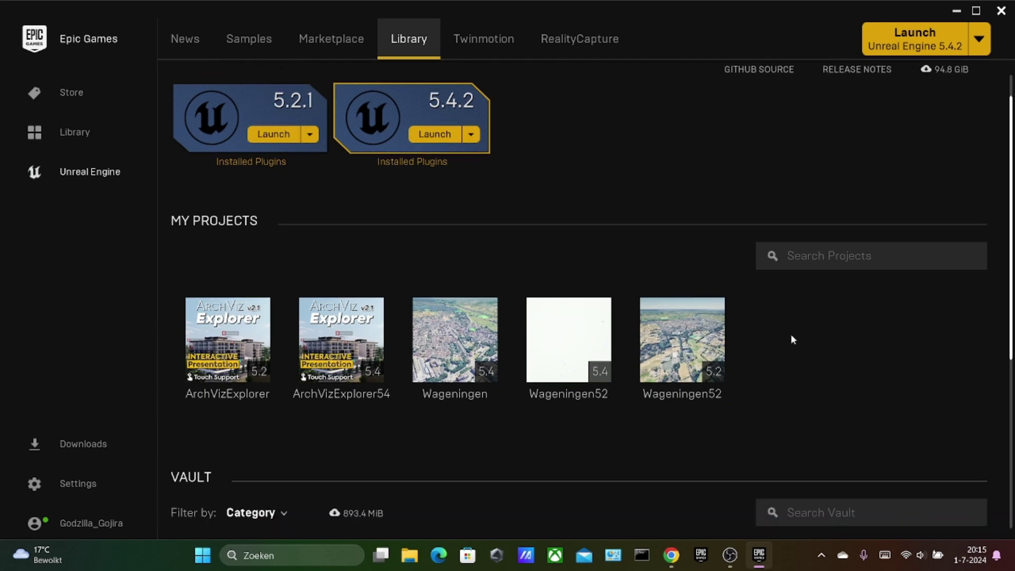
{"action": "left_click", "coordinate": [955, 11]}
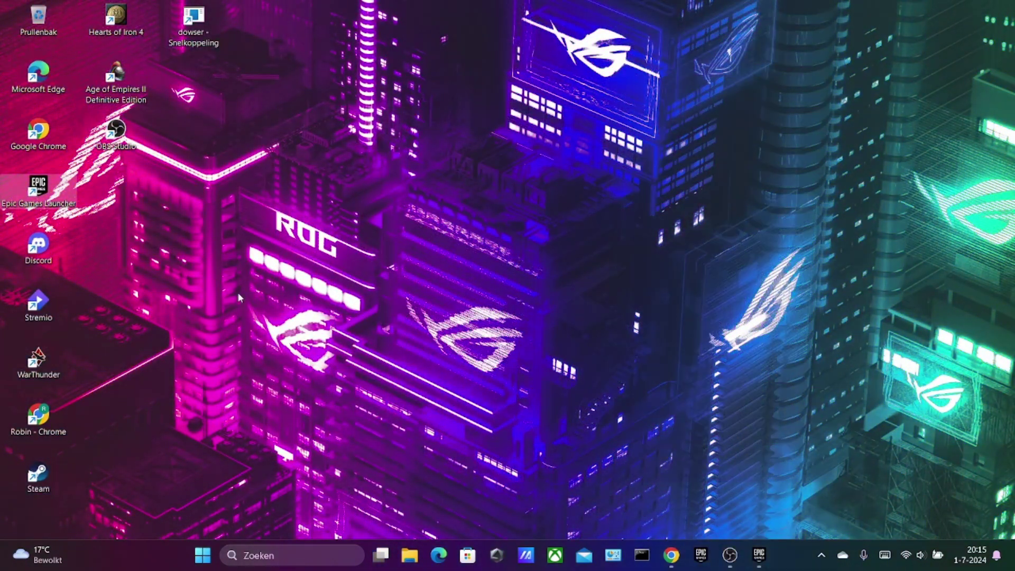
- Restore the Epic Games Launcher and launch Unreal Engine 5.4.2
{"action": "double_click", "coordinate": [38, 190]}
{"action": "scroll", "coordinate": [851, 142], "scroll_direction": "up", "scroll_amount": 1}
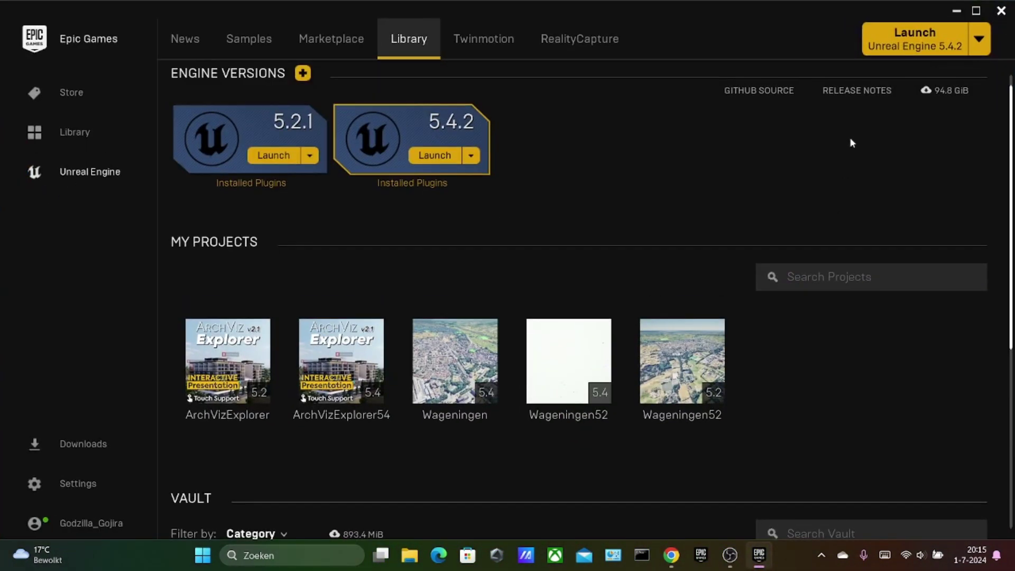
{"action": "left_click", "coordinate": [925, 41]}
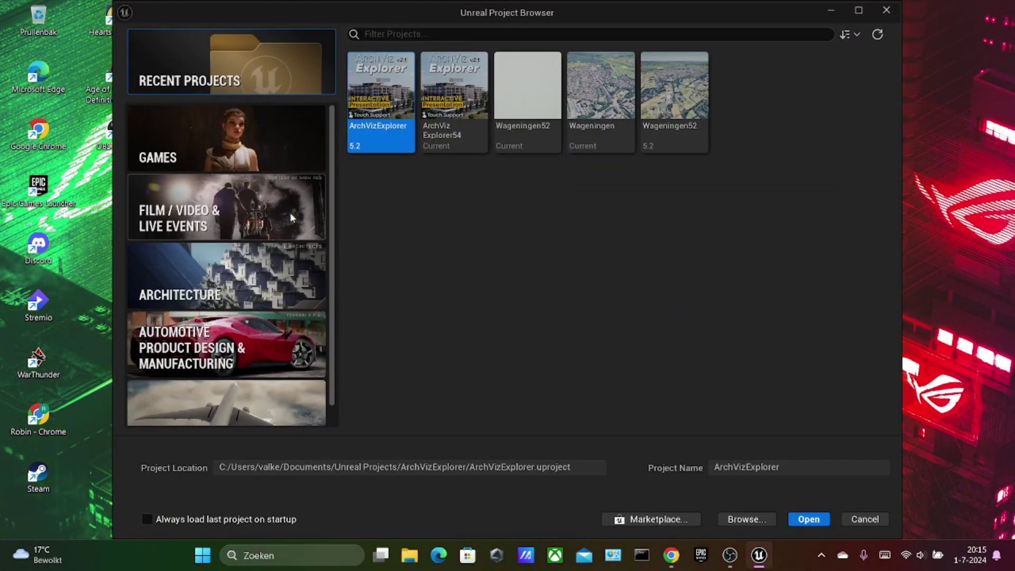
- Create a Blank Blueprint game project named 'Prototype' with starter content
{"action": "left_click", "coordinate": [226, 131]}
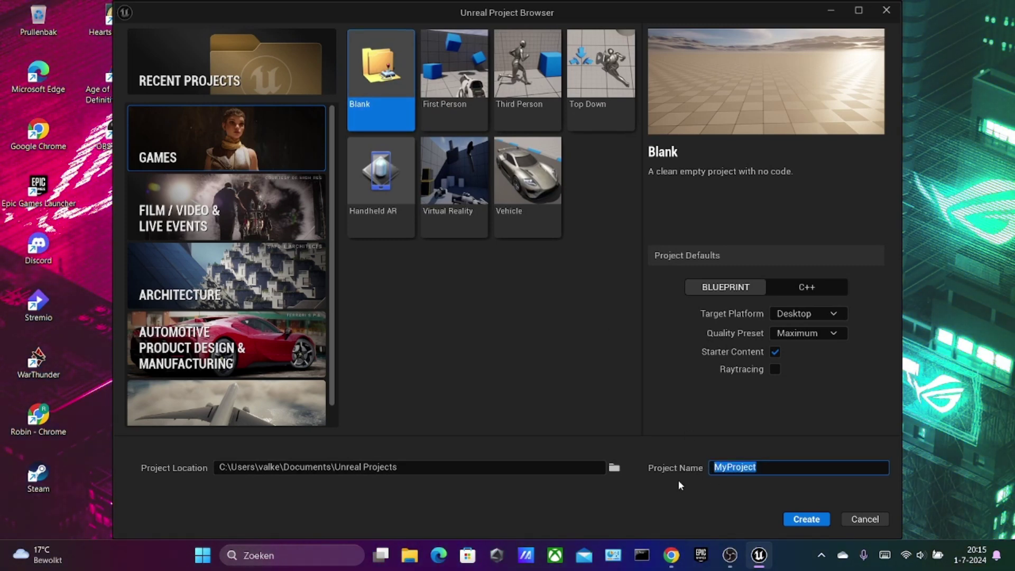
{"action": "type", "text": "Pro"}
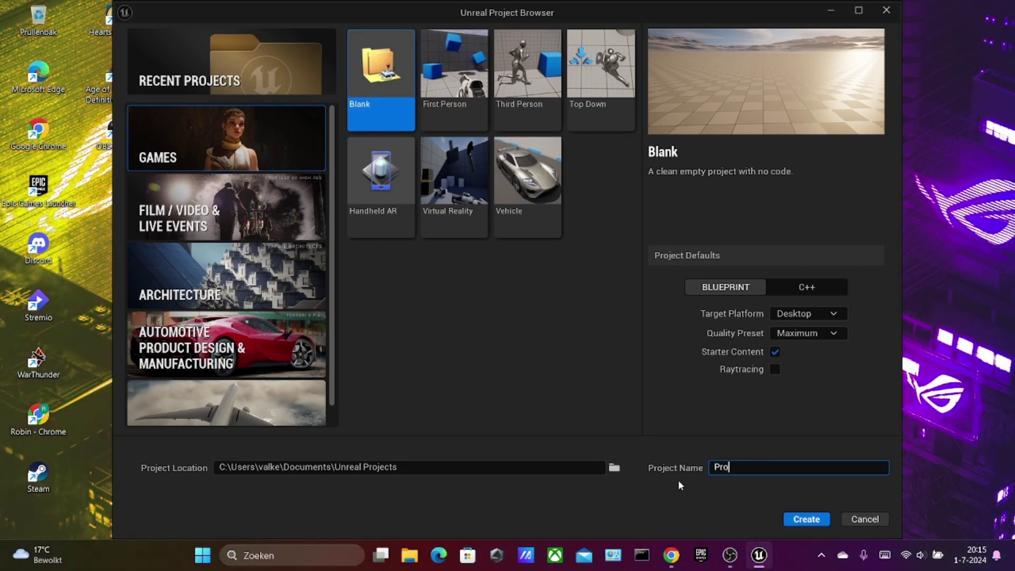
{"action": "type", "text": "to"}
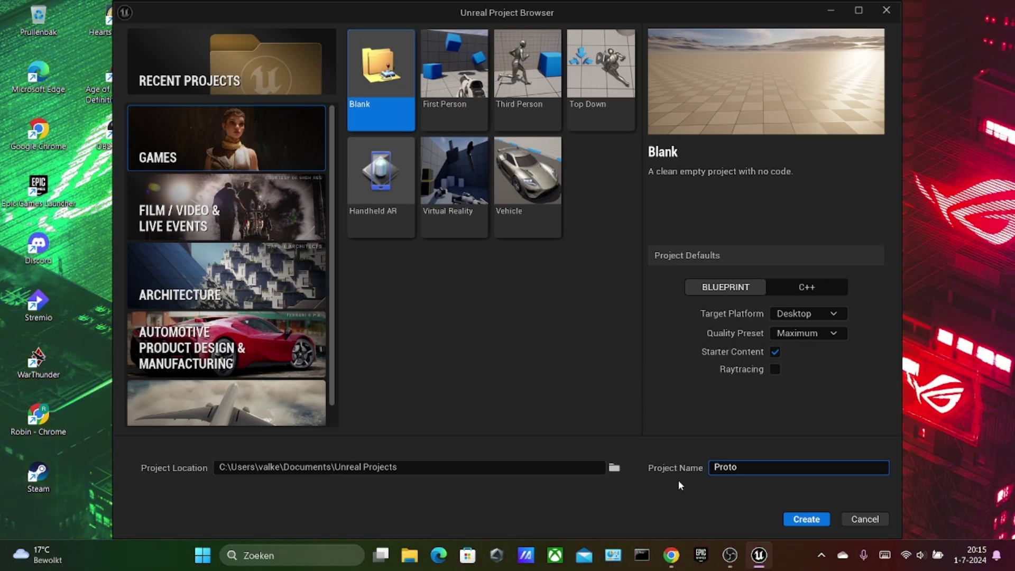
{"action": "type", "text": "type"}
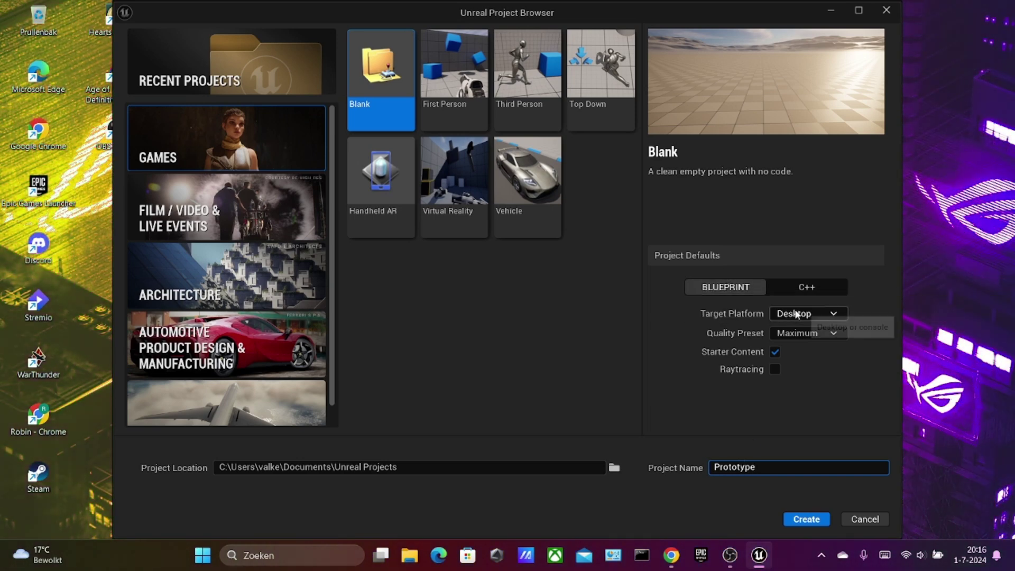
{"action": "left_click", "coordinate": [806, 519]}
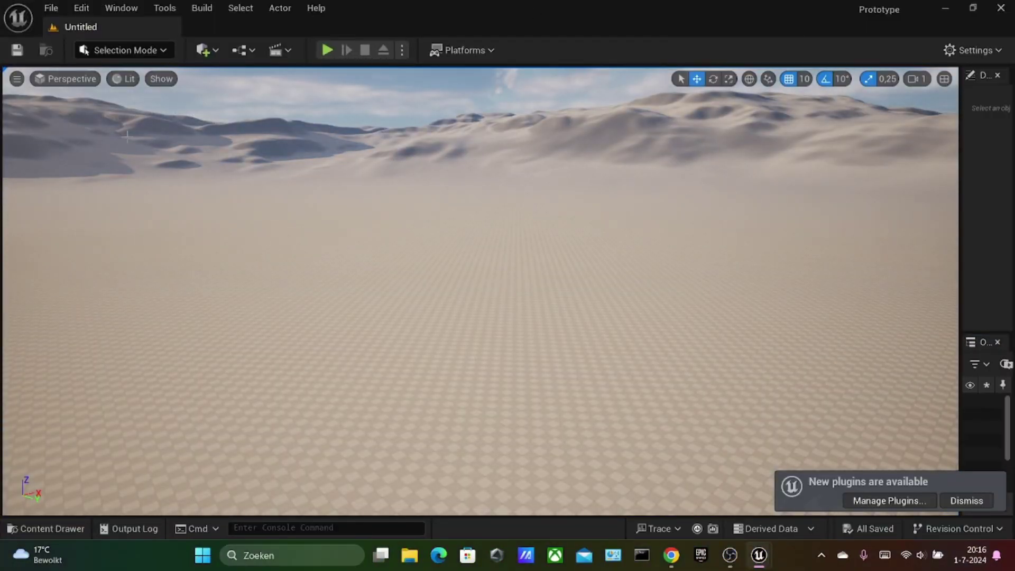
- Enable the Cesium for Unreal plugin from the Plugins window and restart the editor
{"action": "left_click", "coordinate": [83, 6]}
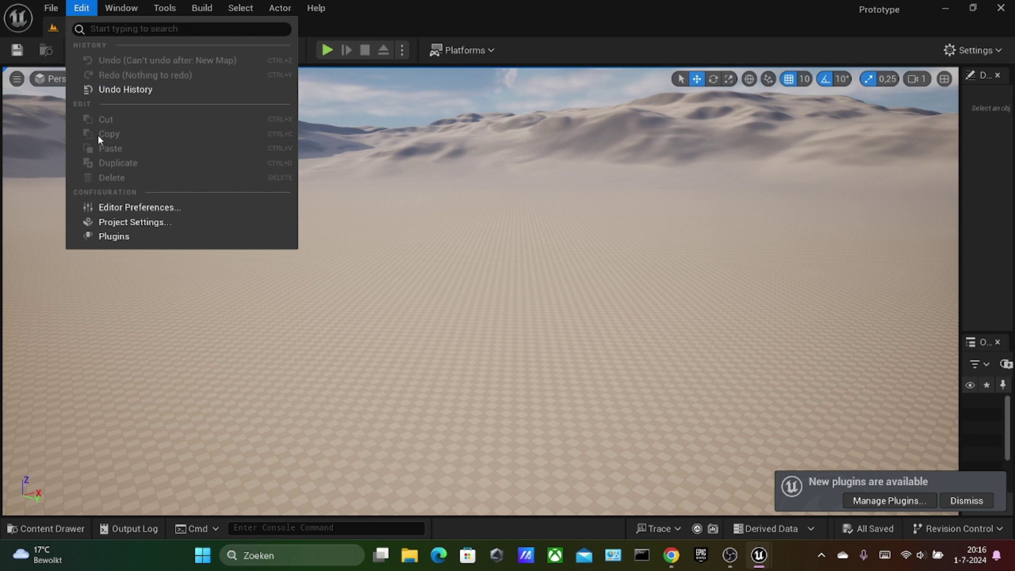
{"action": "left_click", "coordinate": [90, 13]}
{"action": "left_click", "coordinate": [75, 15]}
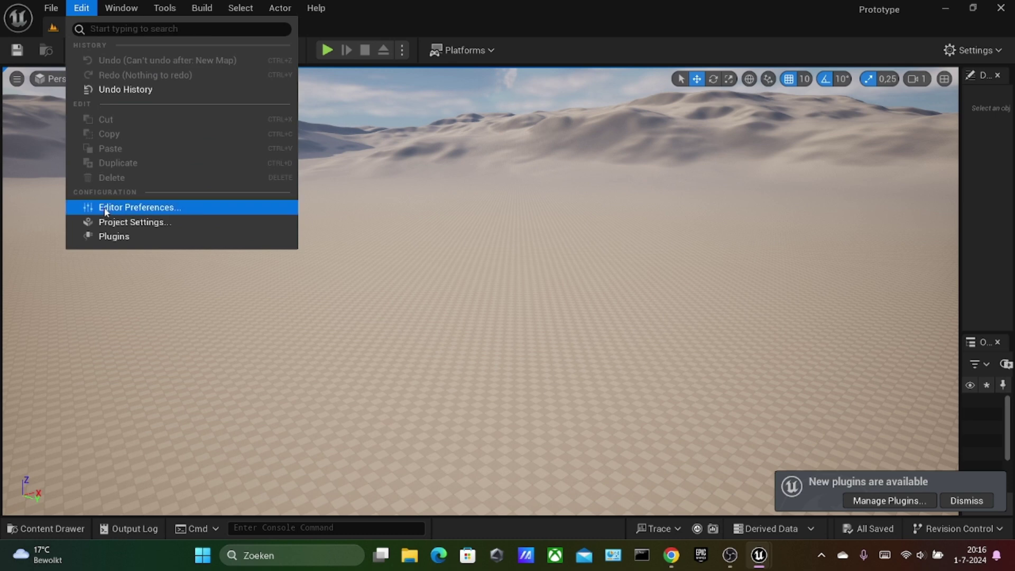
{"action": "left_click", "coordinate": [104, 235]}
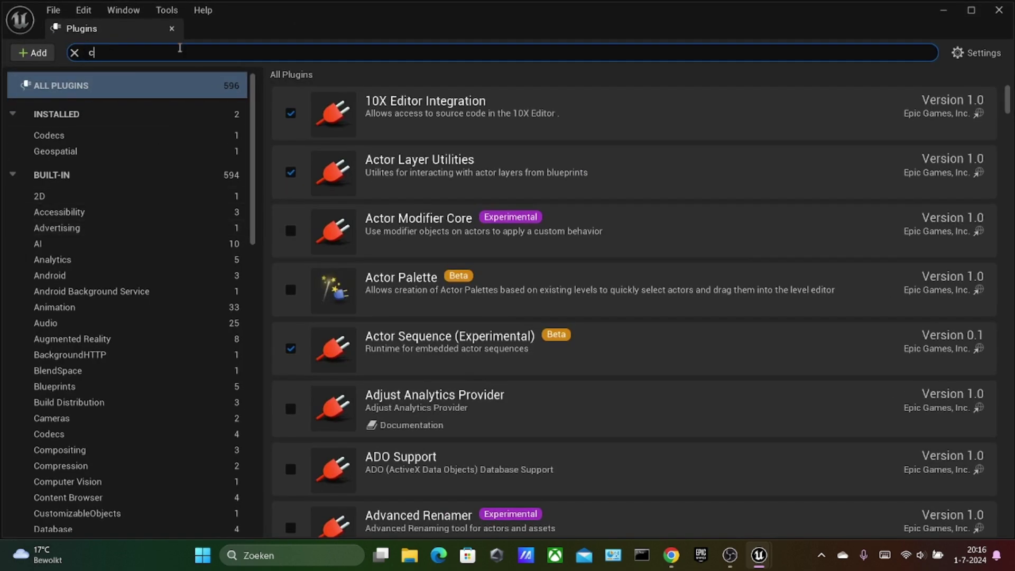
{"action": "type", "text": "cesium"}
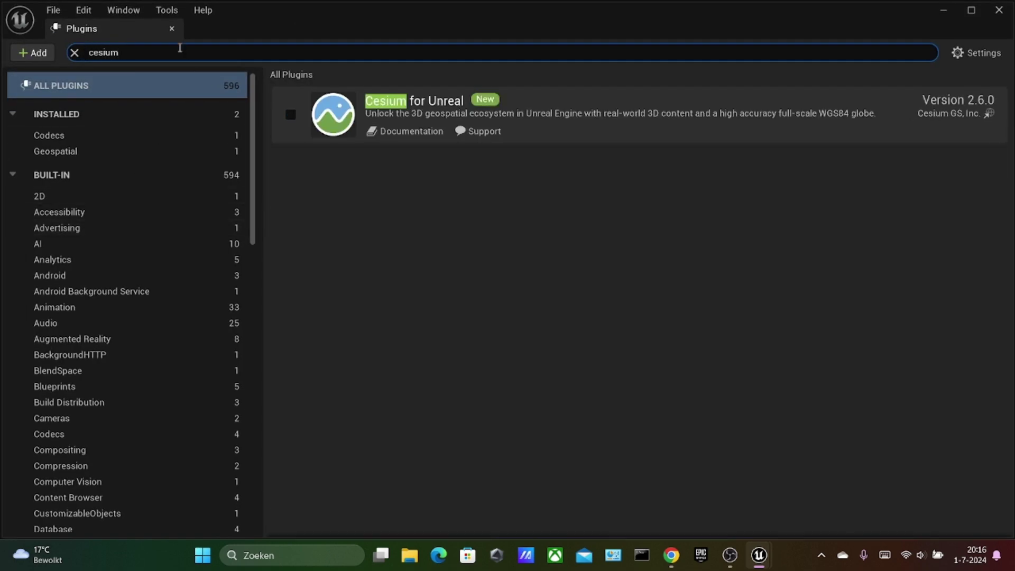
{"action": "left_click", "coordinate": [291, 114]}
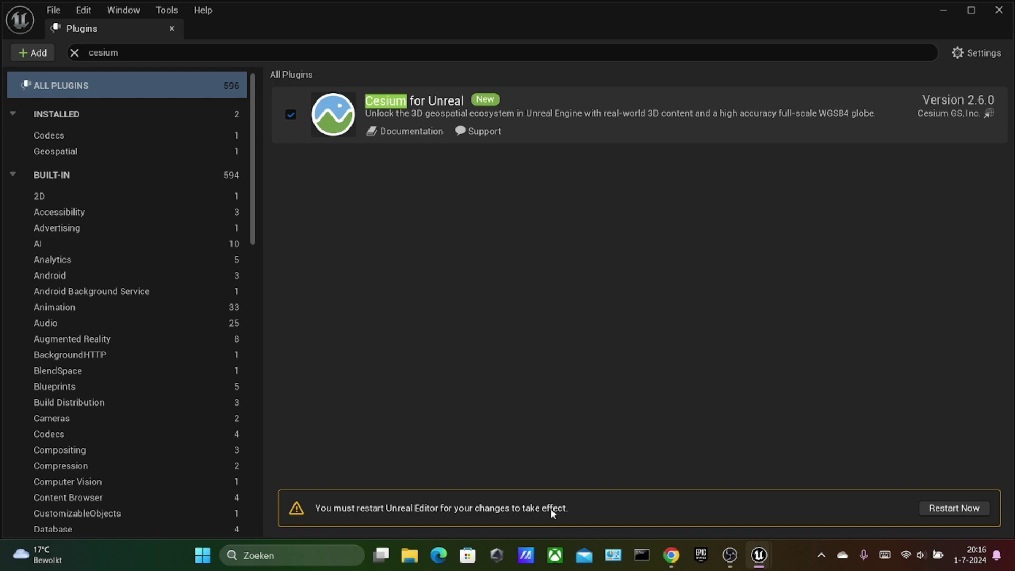
{"action": "left_click", "coordinate": [956, 509]}
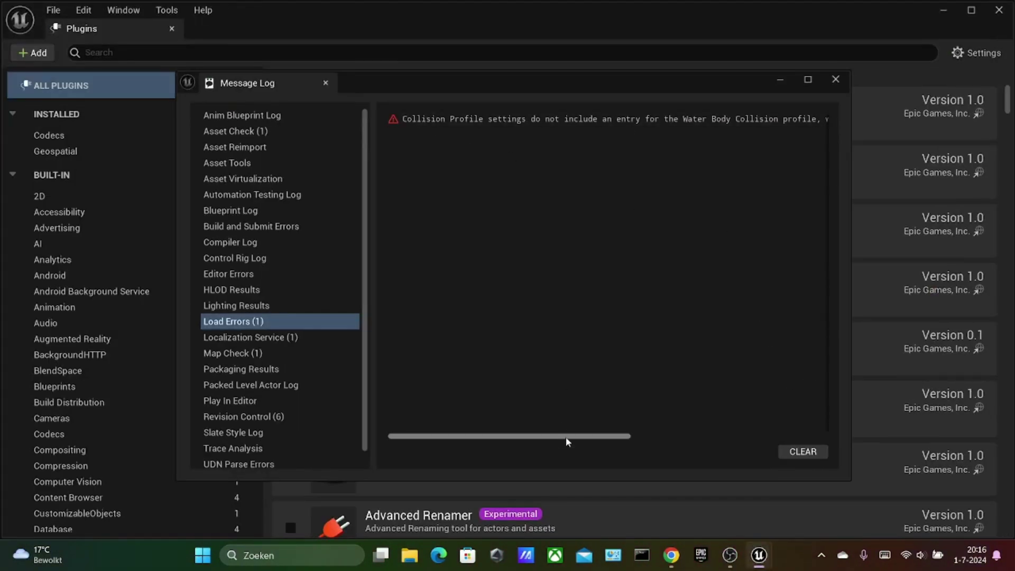
- Clear the load error in the Message Log and close it
{"action": "left_click_drag", "start_coordinate": [566, 439], "coordinate": [798, 443]}
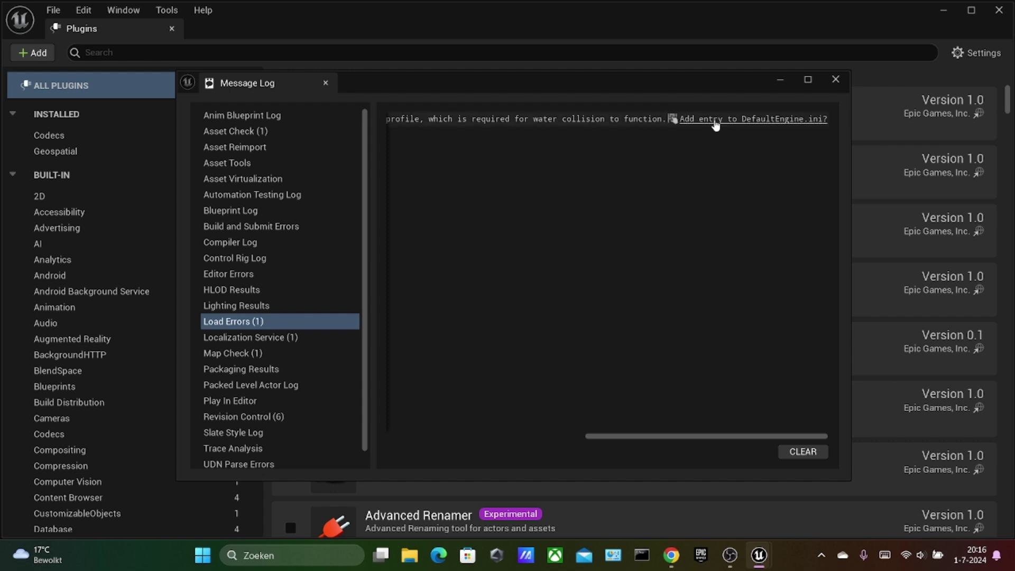
{"action": "left_click", "coordinate": [802, 458]}
{"action": "left_click", "coordinate": [835, 80]}
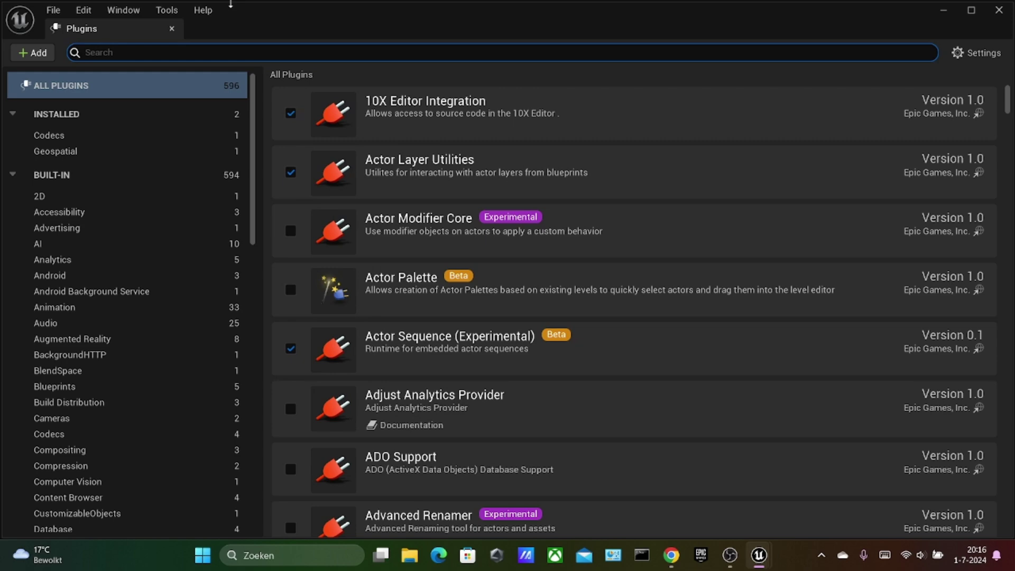
- Close the Plugins tab and Content Browser and widen the Cesium panel
{"action": "left_click", "coordinate": [172, 29]}
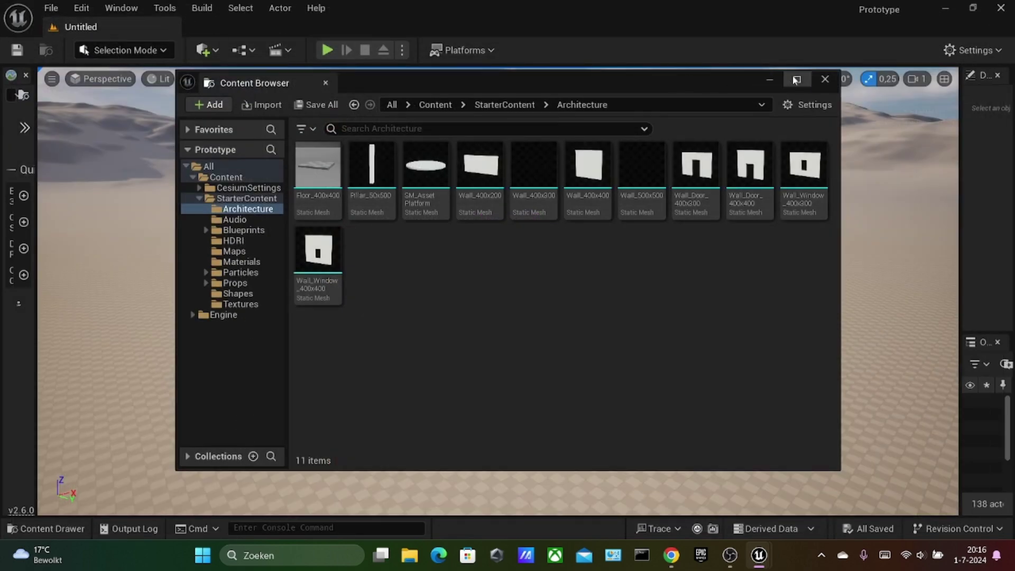
{"action": "left_click", "coordinate": [822, 79]}
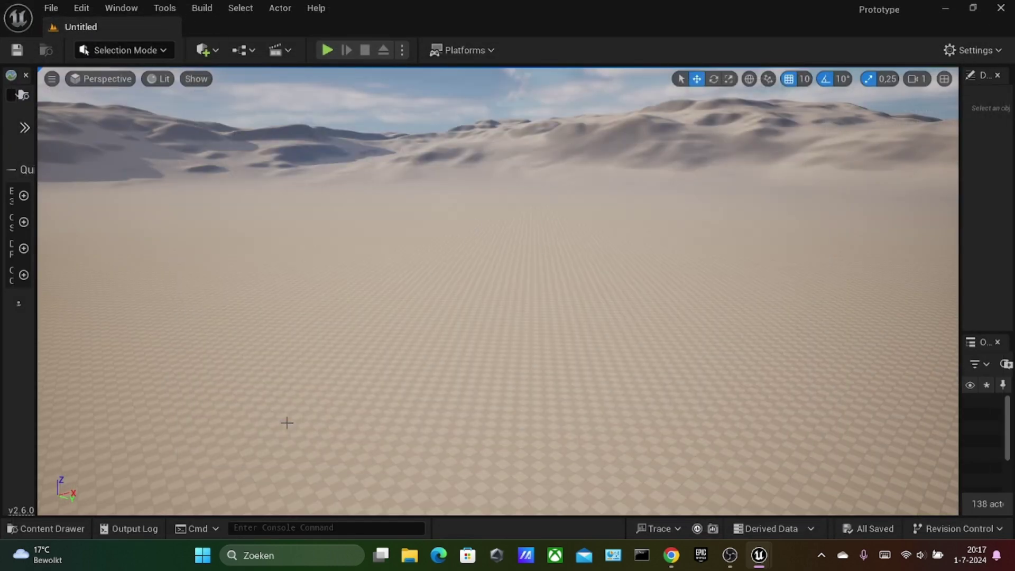
{"action": "left_click_drag", "start_coordinate": [36, 265], "coordinate": [193, 265]}
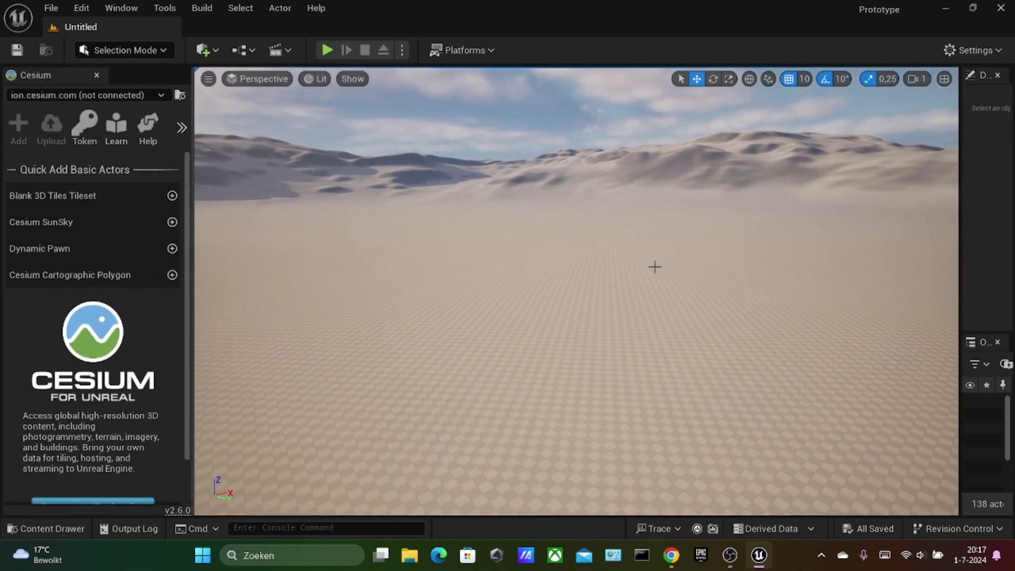
{"action": "left_click_drag", "start_coordinate": [959, 228], "coordinate": [776, 228]}
{"action": "scroll", "coordinate": [101, 212], "scroll_direction": "down", "scroll_amount": 2}
{"action": "scroll", "coordinate": [103, 220], "scroll_direction": "down", "scroll_amount": 2}
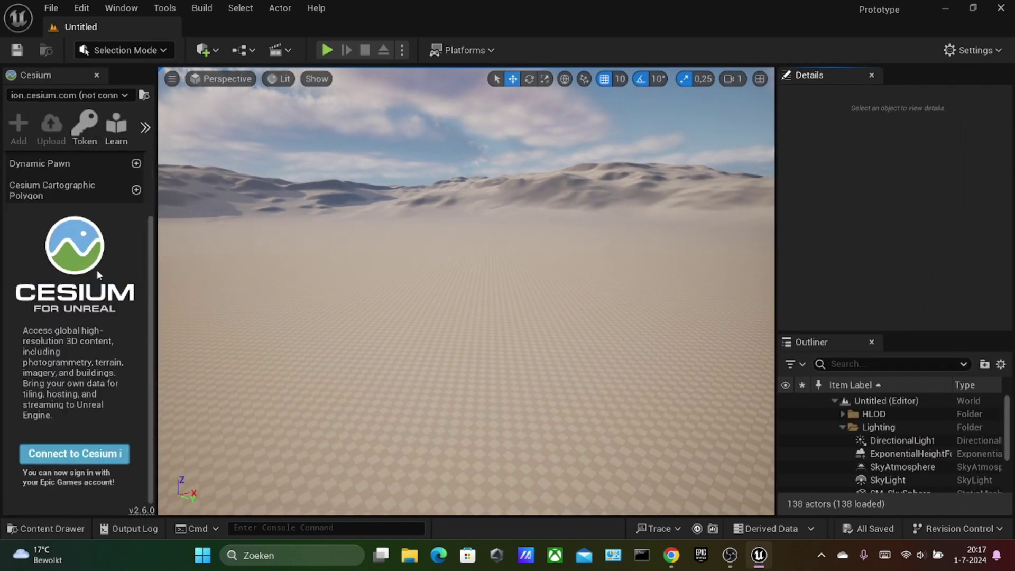
- Connect to Cesium ion by signing in with an Epic Games account
{"action": "left_click", "coordinate": [73, 455]}
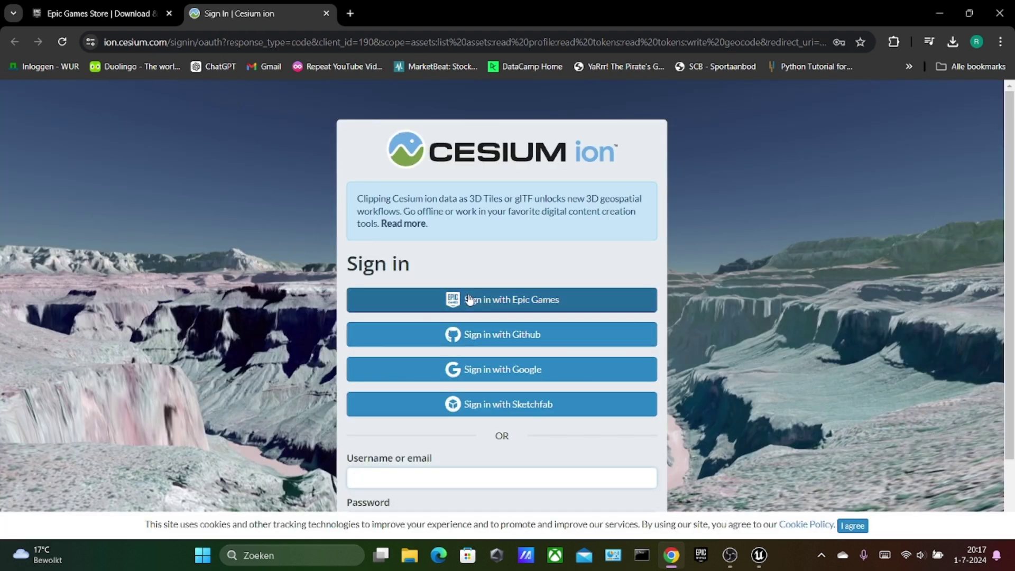
{"action": "left_click", "coordinate": [458, 300]}
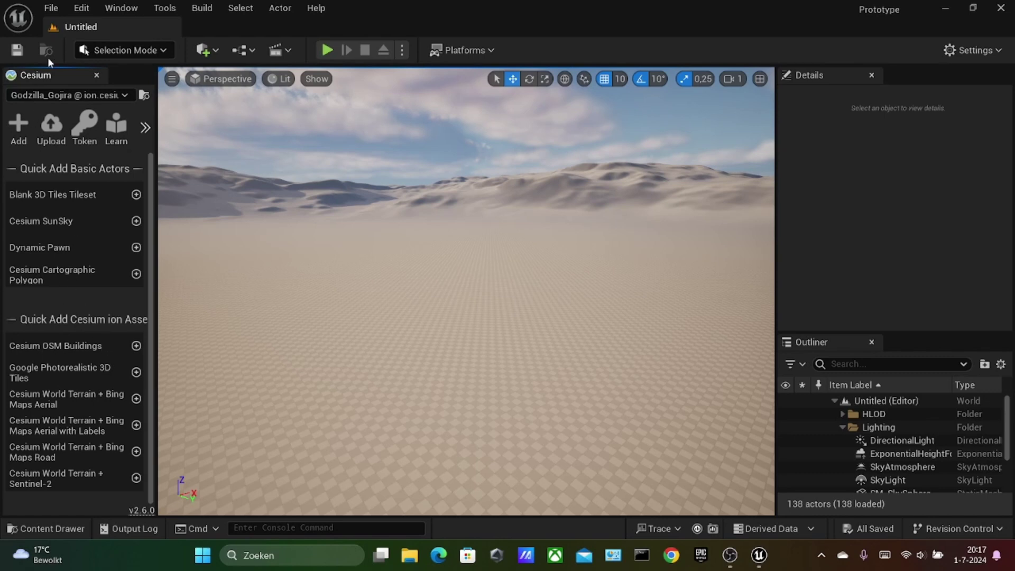
{"action": "left_click", "coordinate": [52, 9]}
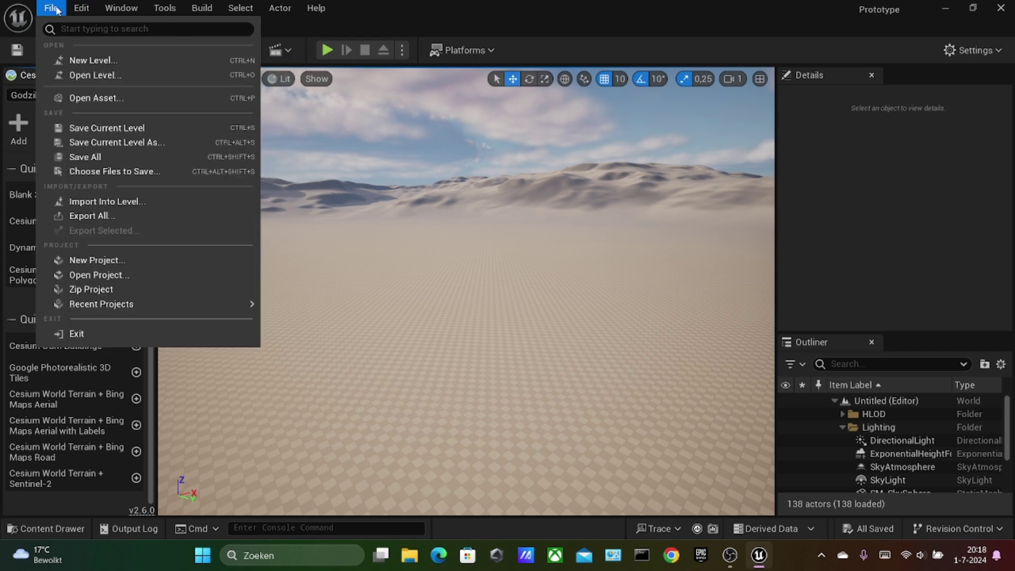
- Create a new empty level from File > New Level
{"action": "left_click", "coordinate": [85, 61]}
{"action": "left_click", "coordinate": [570, 217]}
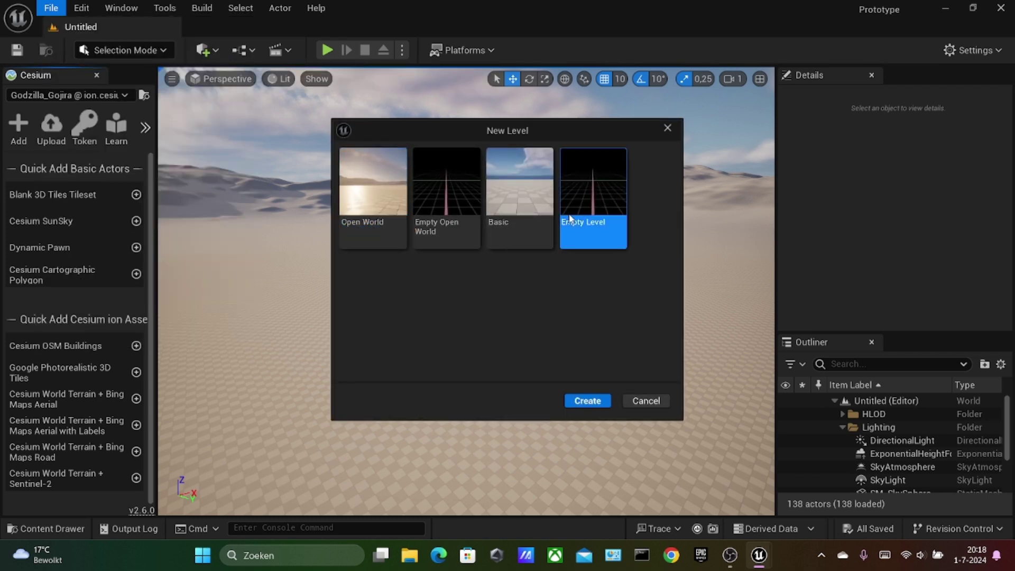
{"action": "left_click", "coordinate": [585, 402]}
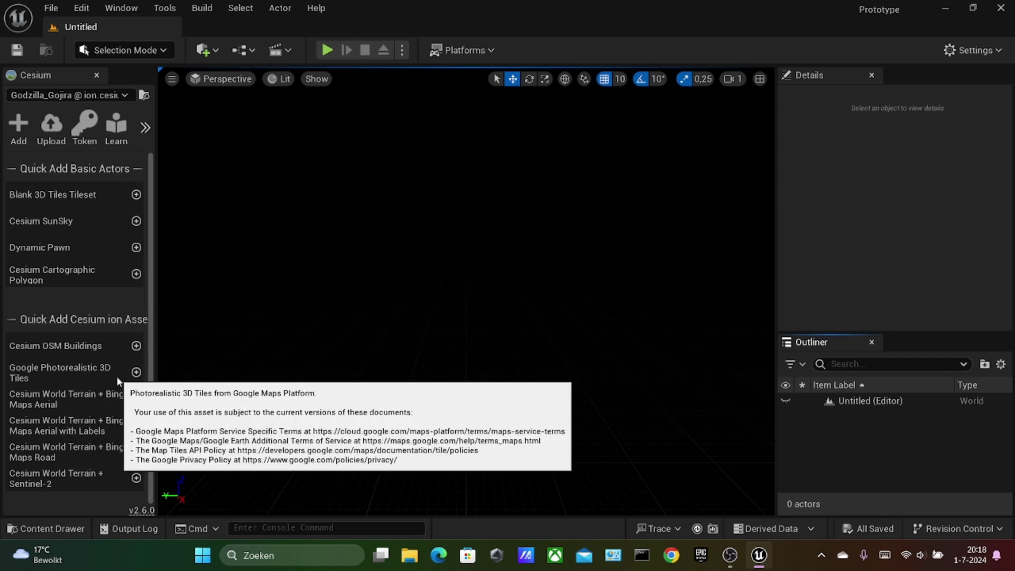
- Add Google Photorealistic 3D Tiles with a new project default token, plus a Cesium SunSky
{"action": "left_click", "coordinate": [136, 372]}
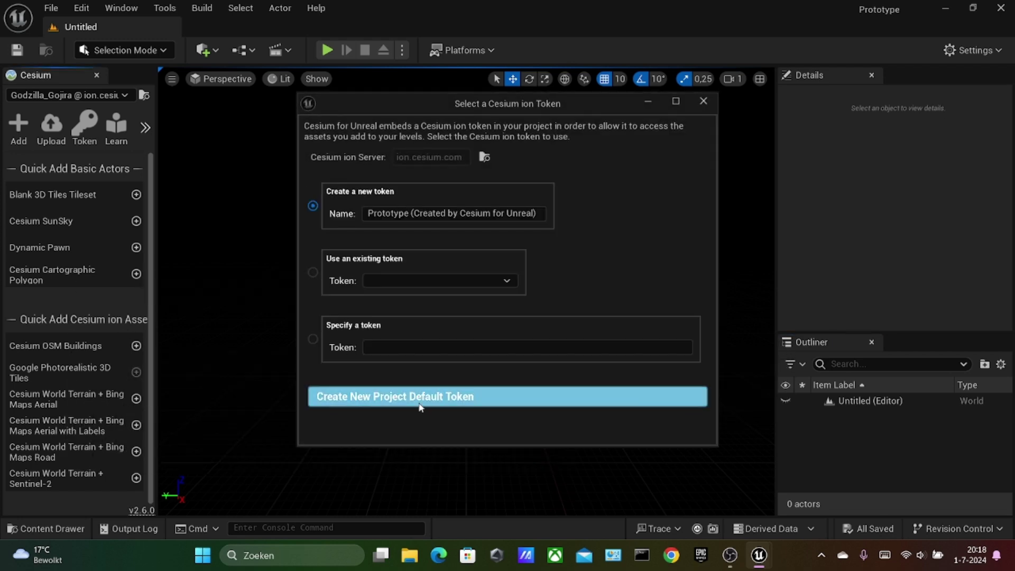
{"action": "left_click", "coordinate": [416, 403]}
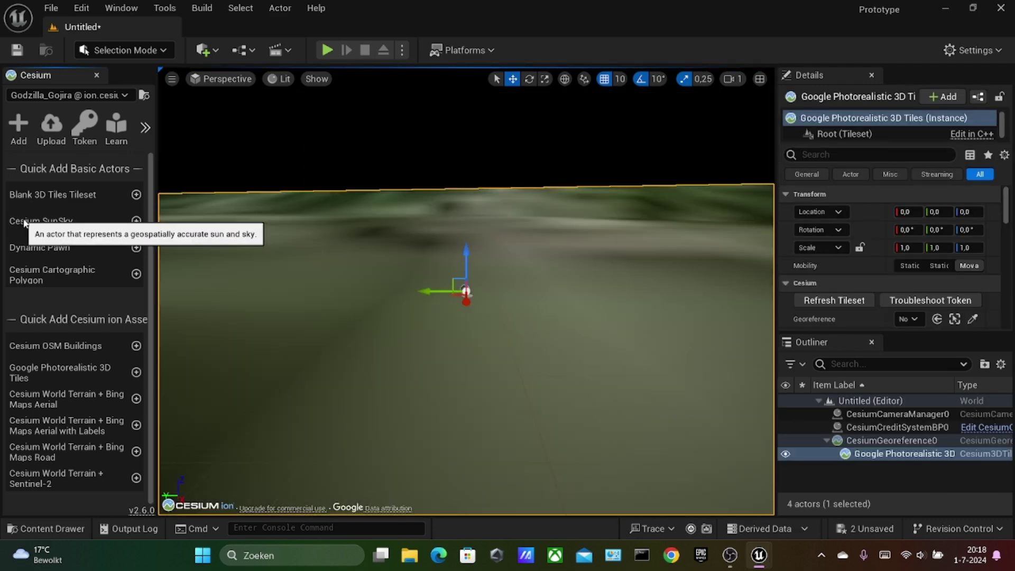
{"action": "left_click", "coordinate": [136, 221]}
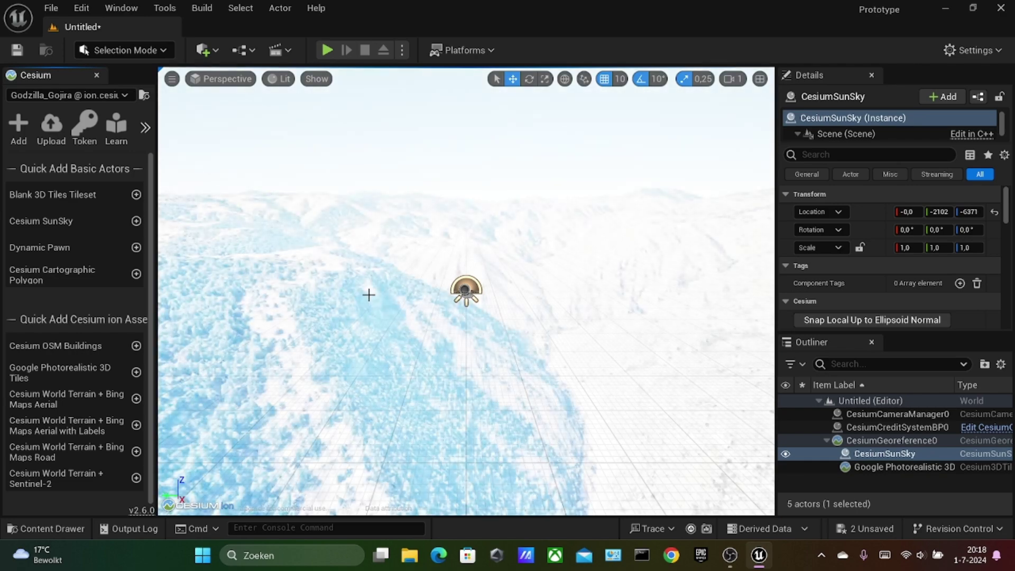
{"action": "right_click_drag", "start_coordinate": [369, 296], "coordinate": [389, 244]}
{"action": "key", "text": "Escape"}
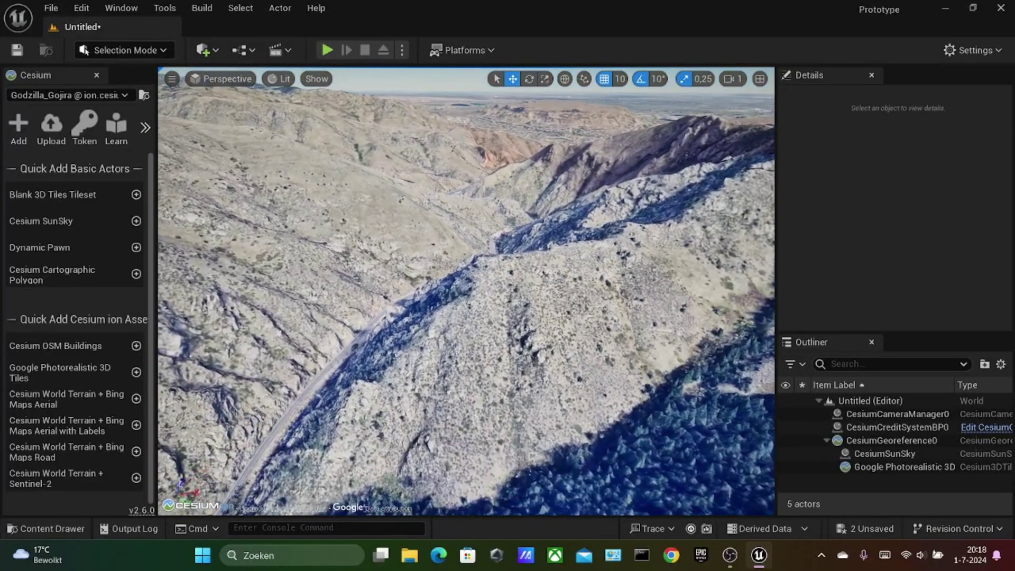
- Search for 'google maps' in the browser and open the Google Maps website
{"action": "left_click", "coordinate": [671, 560]}
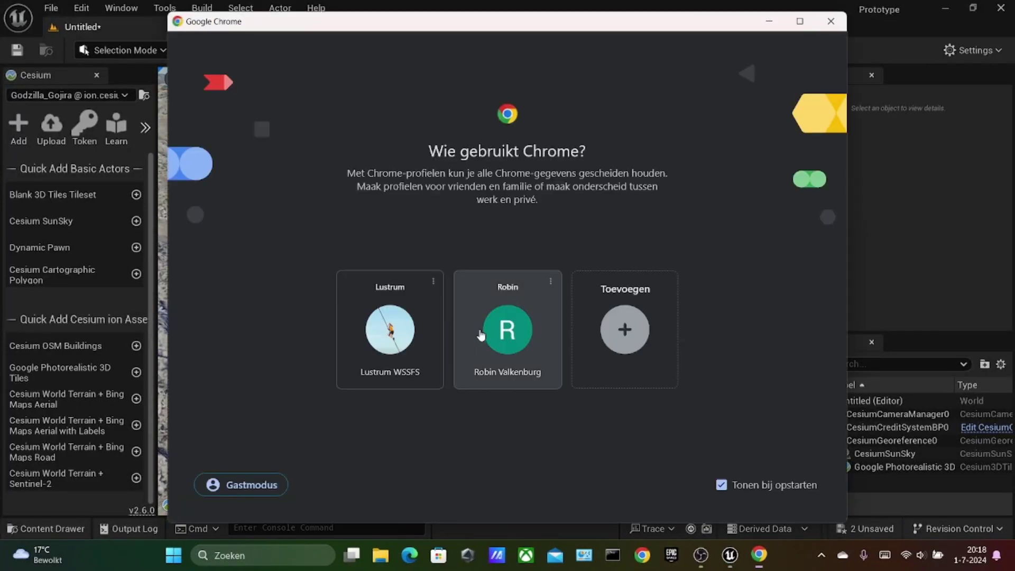
{"action": "left_click", "coordinate": [506, 364]}
{"action": "type", "text": "googl"}
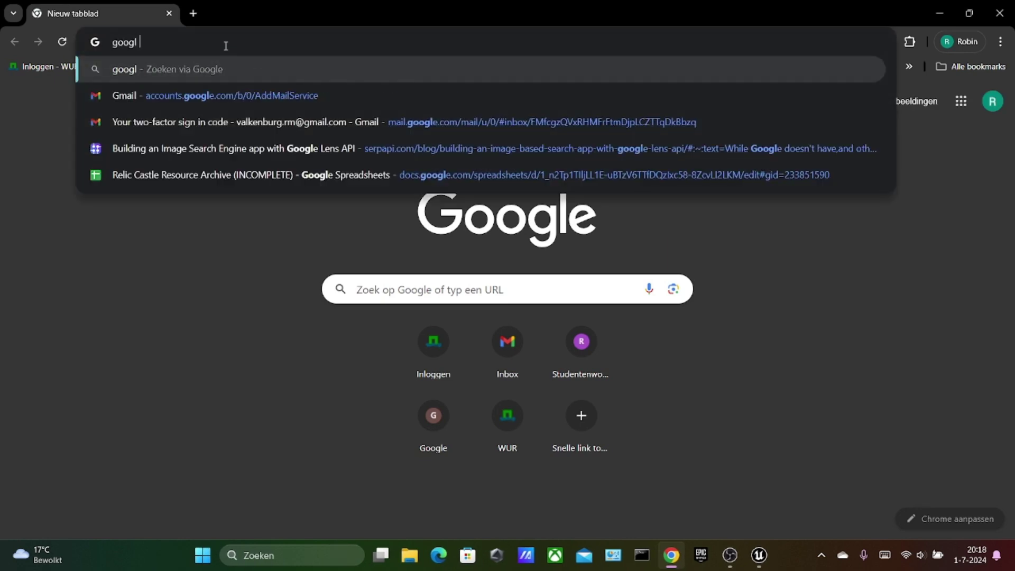
{"action": "type", "text": "e maps"}
{"action": "key", "text": "Return"}
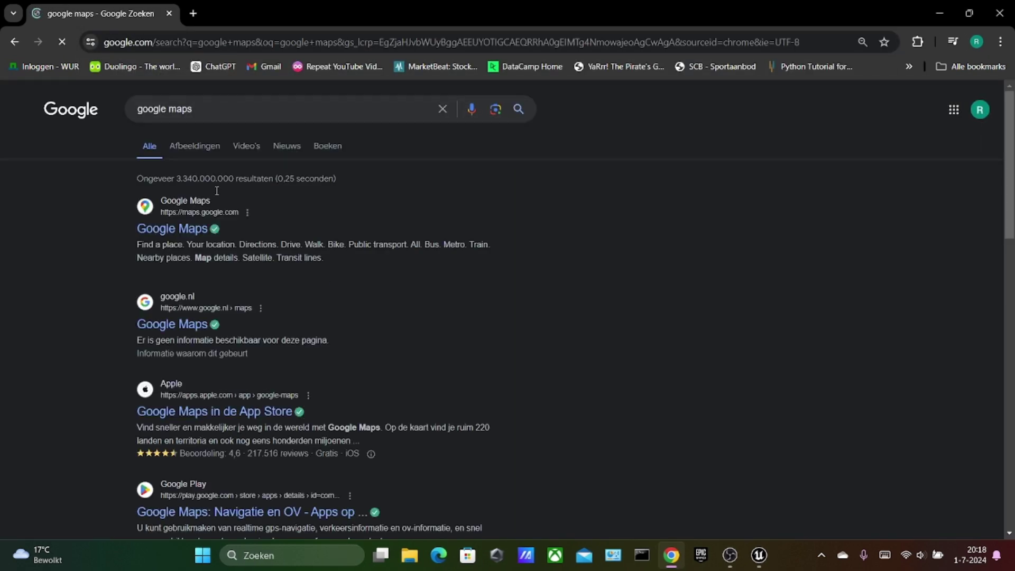
{"action": "left_click", "coordinate": [196, 229]}
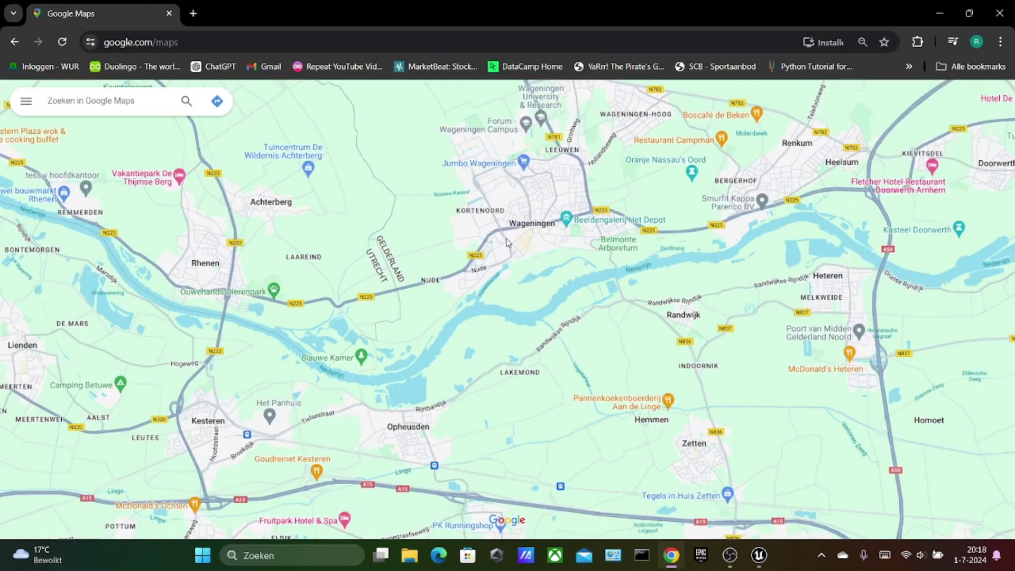
- Zoom to central Wageningen and copy a spot's coordinates, 51.96909708589059, 5.66574367138637
{"action": "scroll", "coordinate": [543, 228], "scroll_direction": "up", "scroll_amount": 5}
{"action": "scroll", "coordinate": [566, 263], "scroll_direction": "down", "scroll_amount": 6}
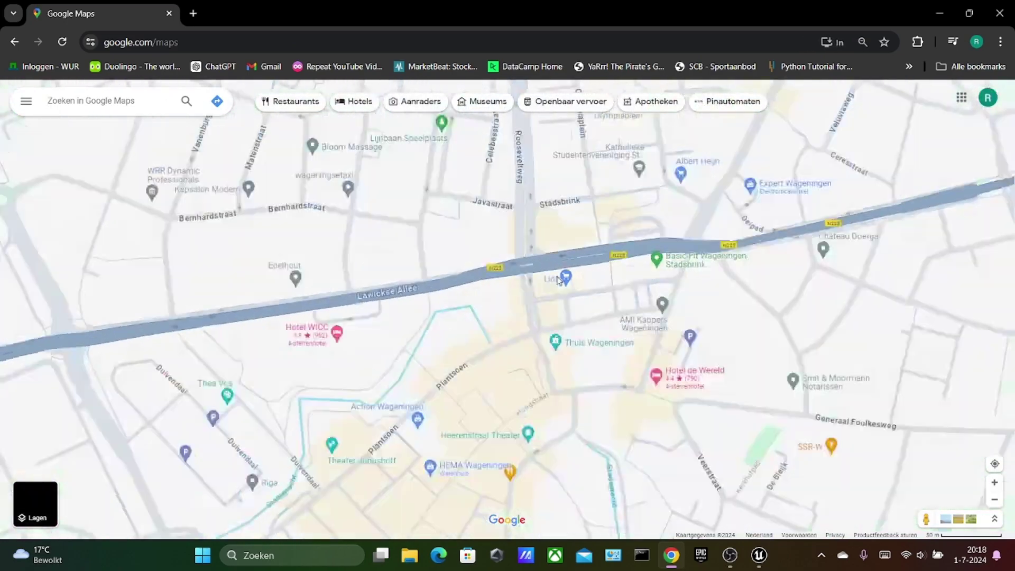
{"action": "scroll", "coordinate": [579, 266], "scroll_direction": "down", "scroll_amount": 6}
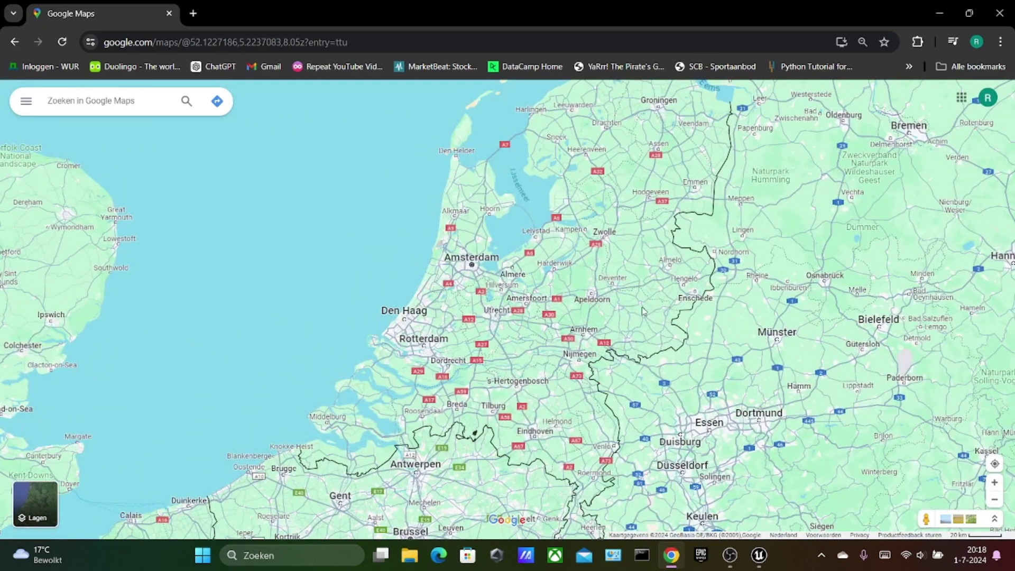
{"action": "scroll", "coordinate": [561, 339], "scroll_direction": "up", "scroll_amount": 4}
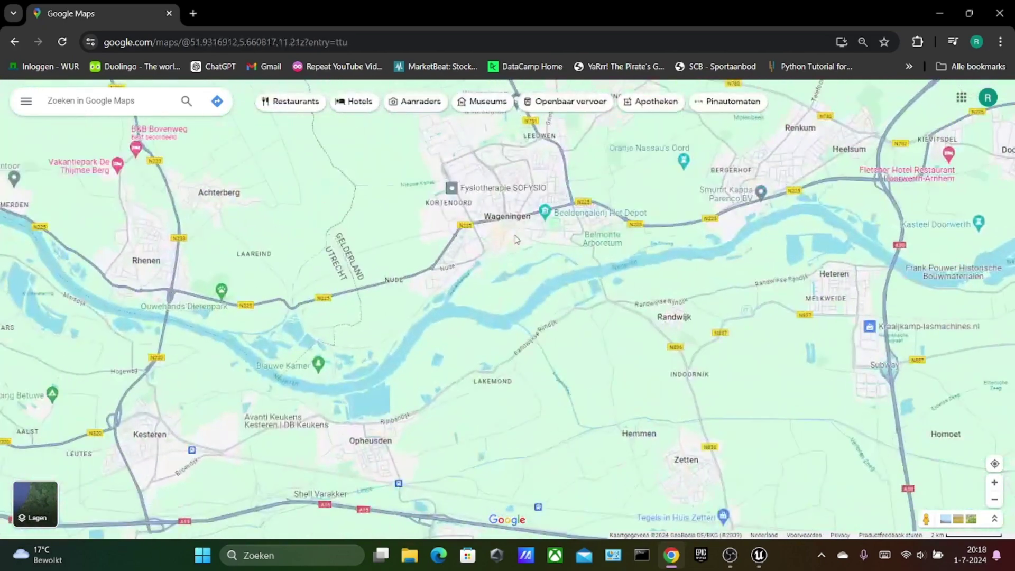
{"action": "scroll", "coordinate": [517, 239], "scroll_direction": "up", "scroll_amount": 4}
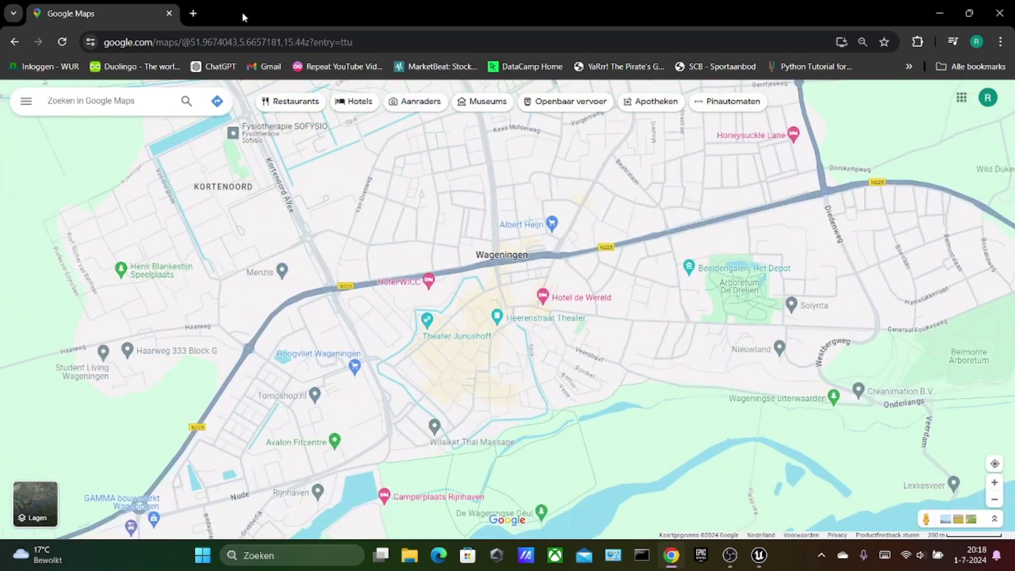
{"action": "scroll", "coordinate": [528, 246], "scroll_direction": "down", "scroll_amount": 2}
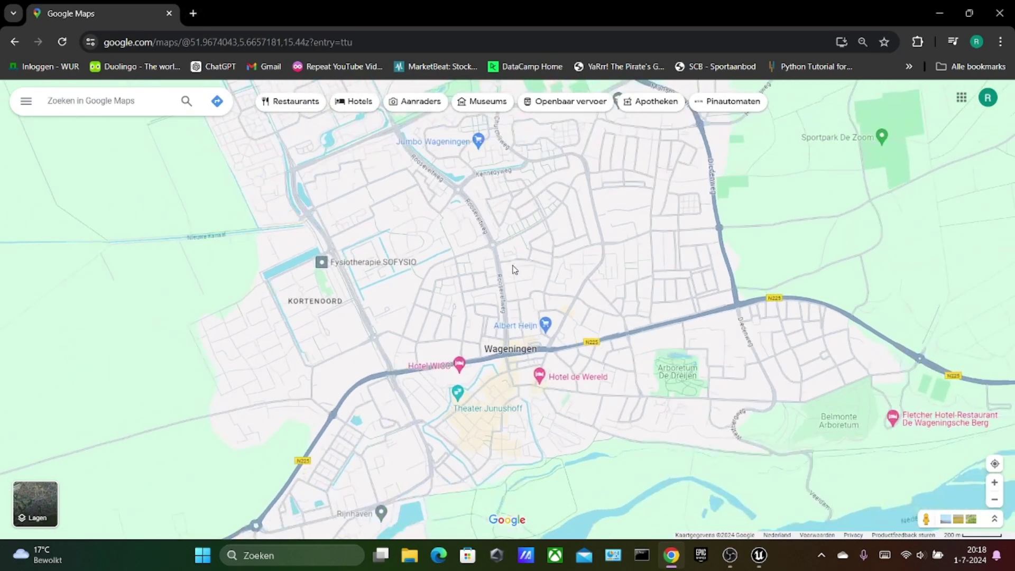
{"action": "scroll", "coordinate": [516, 341], "scroll_direction": "up", "scroll_amount": 5}
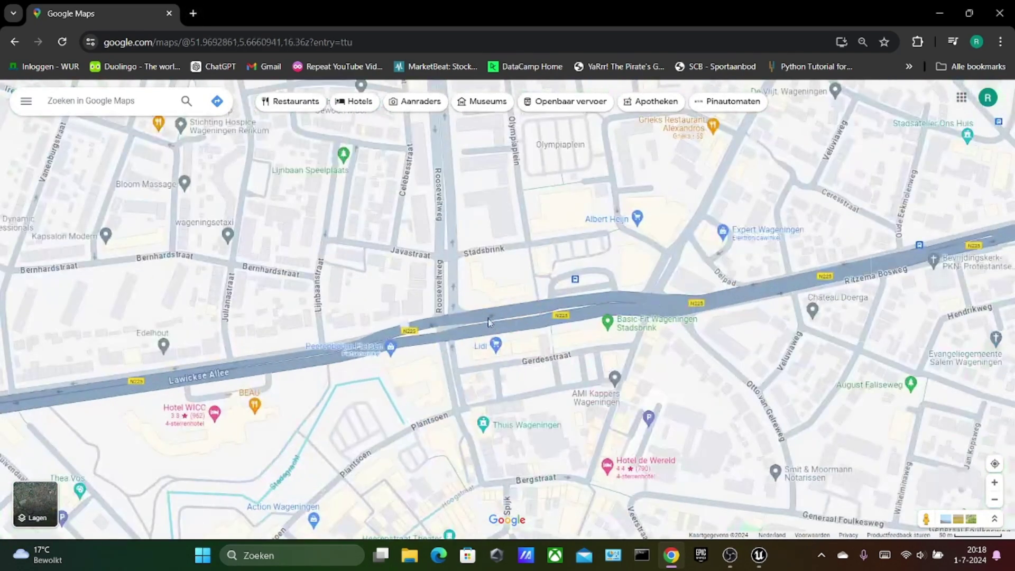
{"action": "right_click", "coordinate": [481, 318]}
{"action": "left_click", "coordinate": [515, 328]}
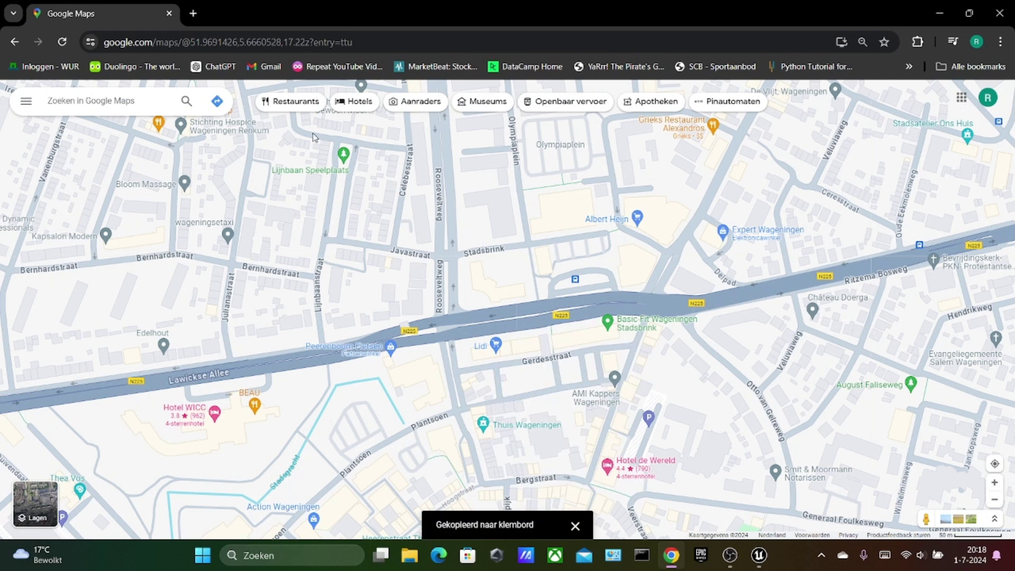
- Paste the coordinates into a new tab, copy the latitude, and return to Unreal Engine
{"action": "left_click", "coordinate": [202, 8]}
{"action": "type", "text": "51.96909708589059, 5.66574367138637"}
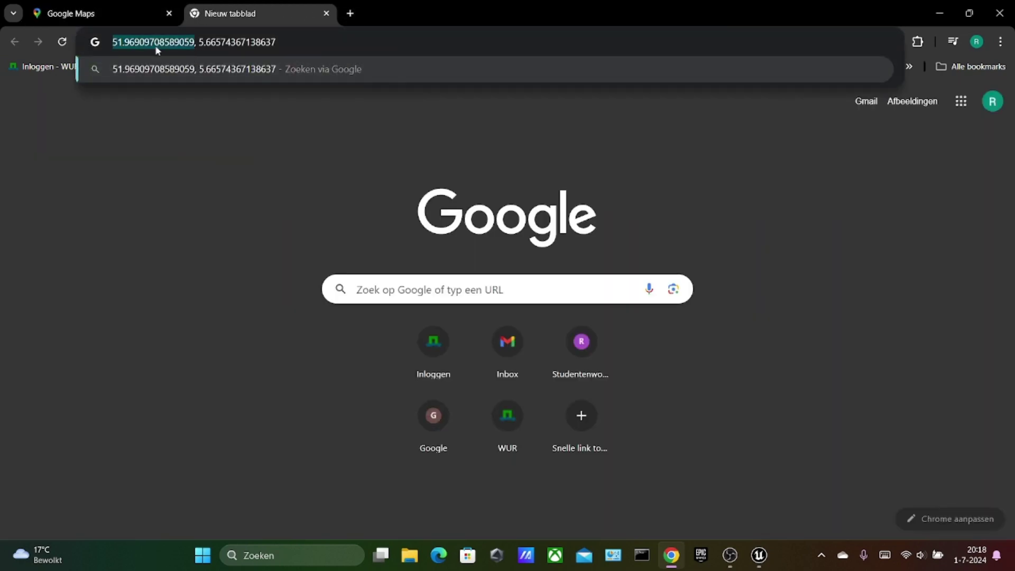
{"action": "right_click", "coordinate": [157, 50]}
{"action": "left_click", "coordinate": [197, 136]}
{"action": "left_click", "coordinate": [760, 555]}
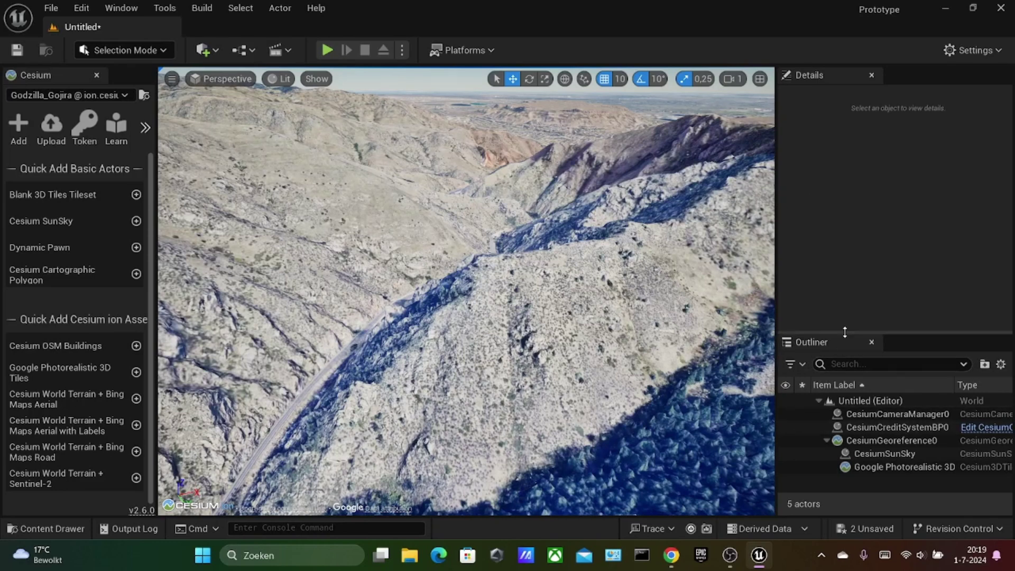
- Set CesiumGeoreference0's Origin Latitude to 51.969097
{"action": "left_click", "coordinate": [851, 466]}
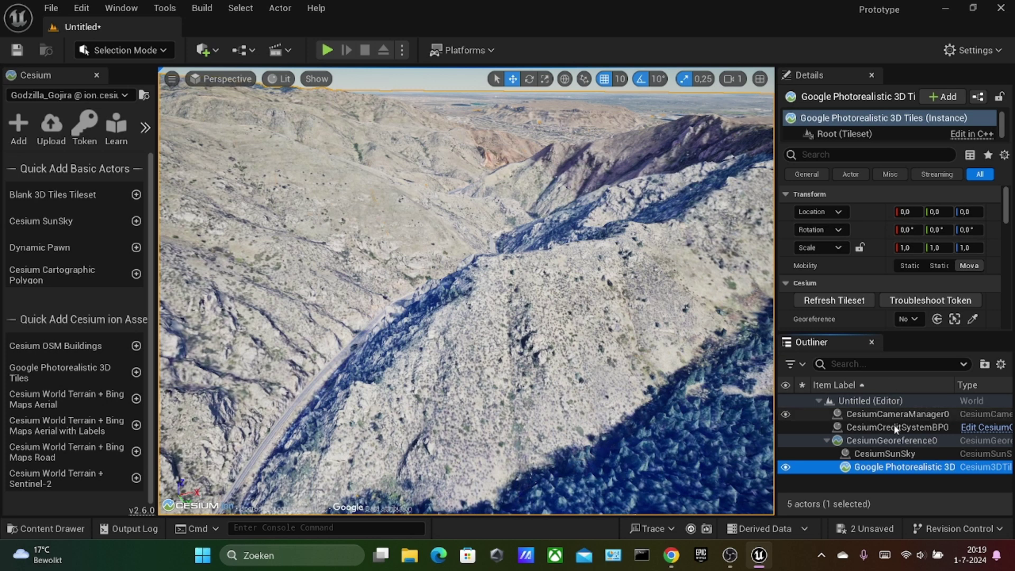
{"action": "left_click", "coordinate": [893, 441]}
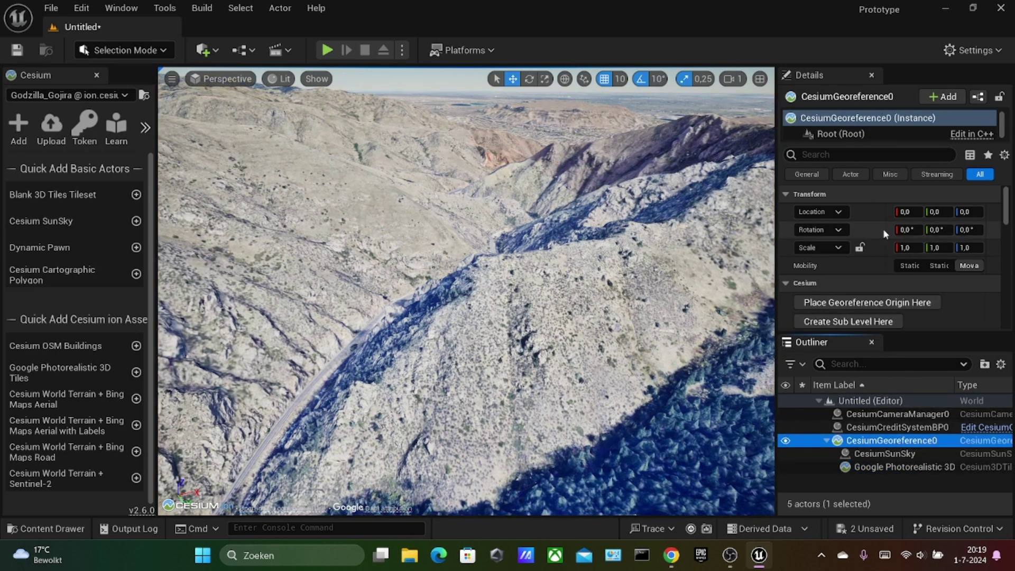
{"action": "scroll", "coordinate": [883, 228], "scroll_direction": "down", "scroll_amount": 2}
{"action": "scroll", "coordinate": [883, 234], "scroll_direction": "down", "scroll_amount": 2}
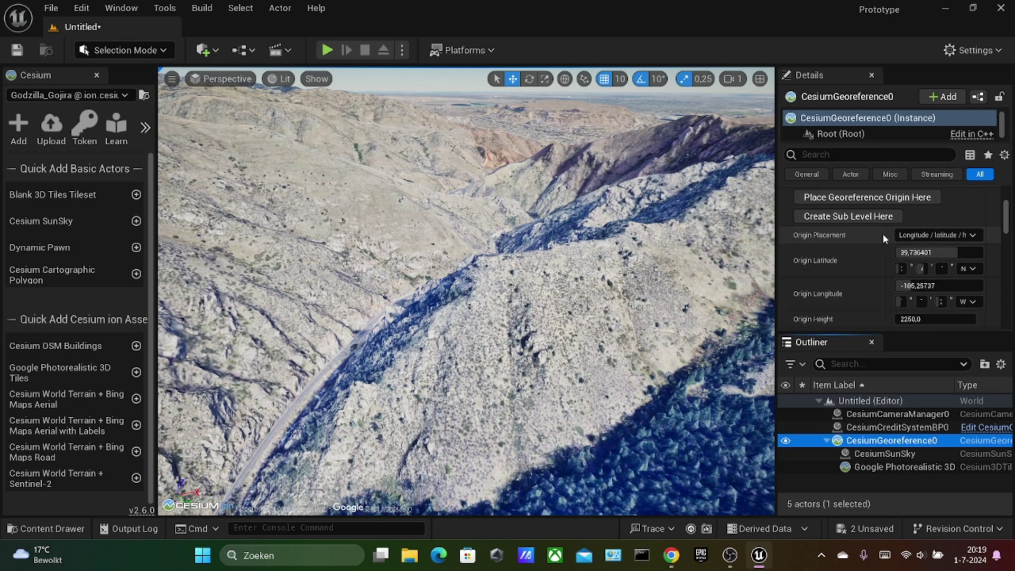
{"action": "left_click", "coordinate": [918, 251]}
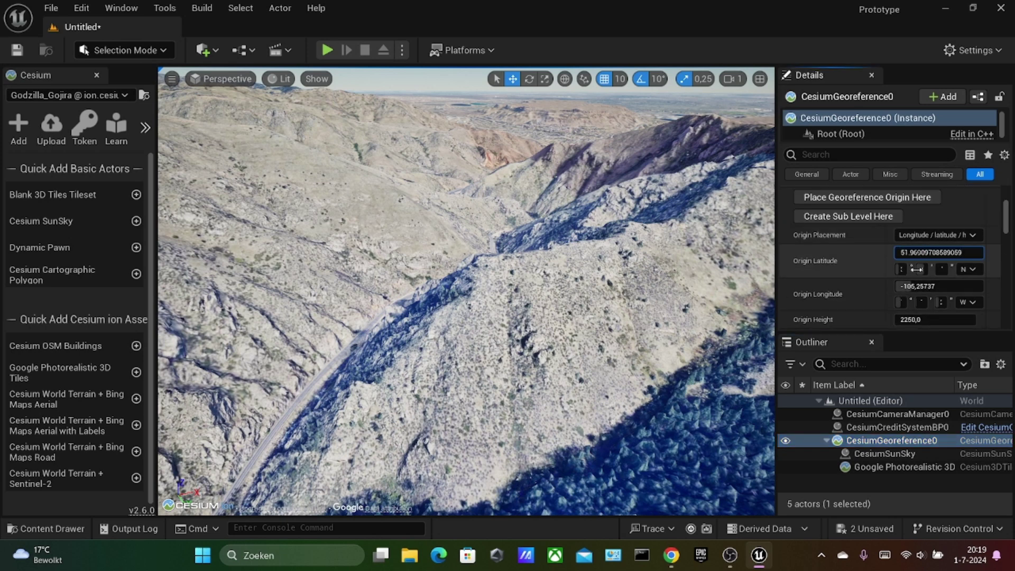
{"action": "key", "text": "Return"}
- Copy the longitude from the browser and set Origin Longitude to 5.665744
{"action": "left_click", "coordinate": [496, 134]}
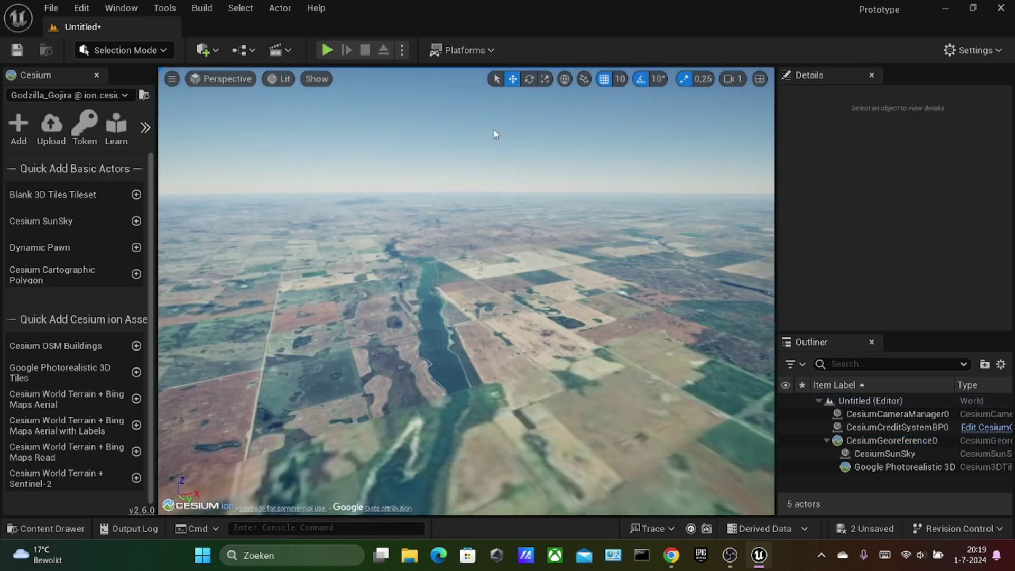
{"action": "left_click", "coordinate": [880, 441]}
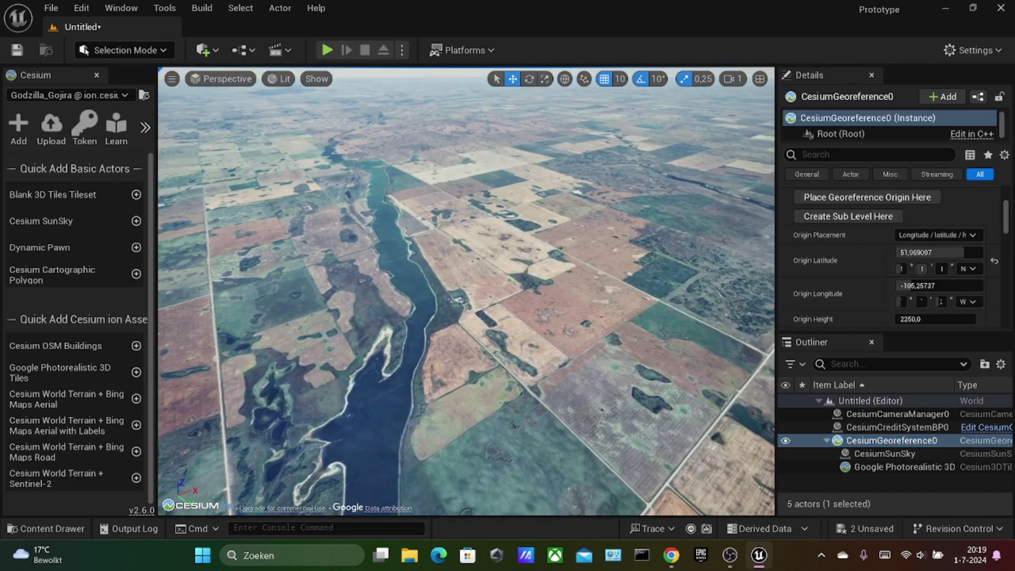
{"action": "left_click", "coordinate": [665, 556]}
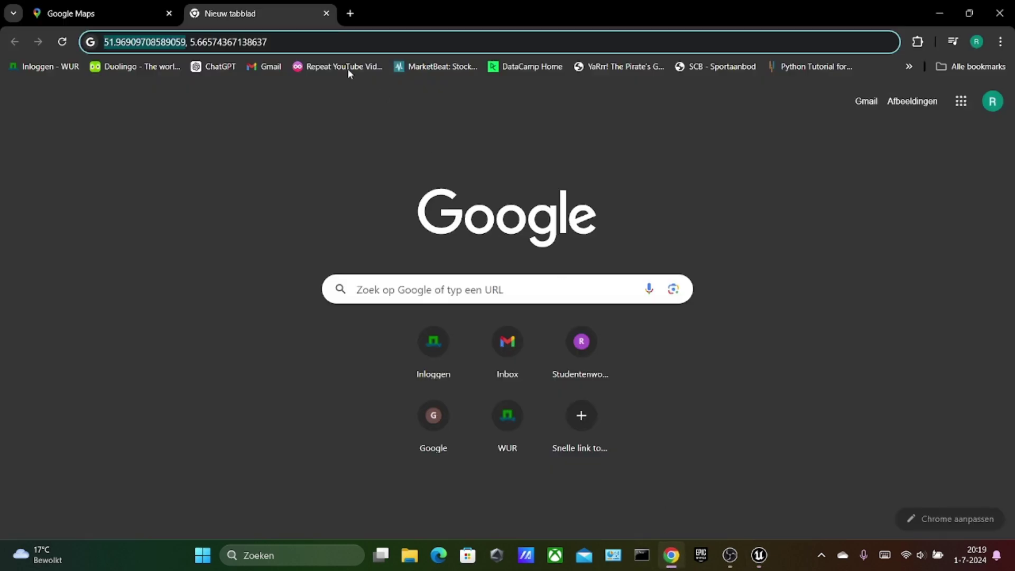
{"action": "double_click", "coordinate": [232, 41]}
{"action": "right_click", "coordinate": [232, 41]}
{"action": "left_click", "coordinate": [279, 139]}
{"action": "left_click", "coordinate": [769, 565]}
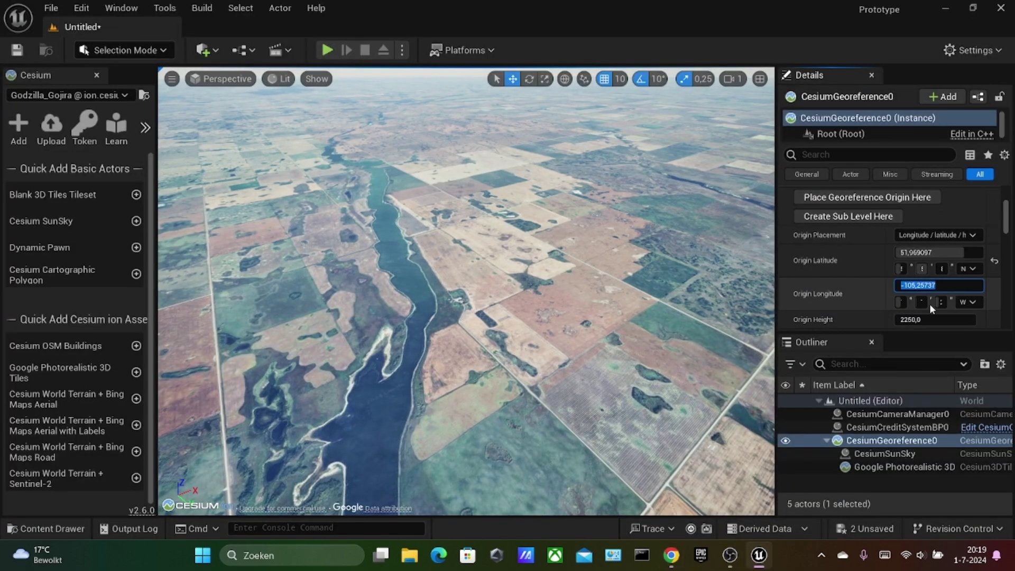
{"action": "key", "text": "ctrl+v"}
{"action": "key", "text": "Return"}
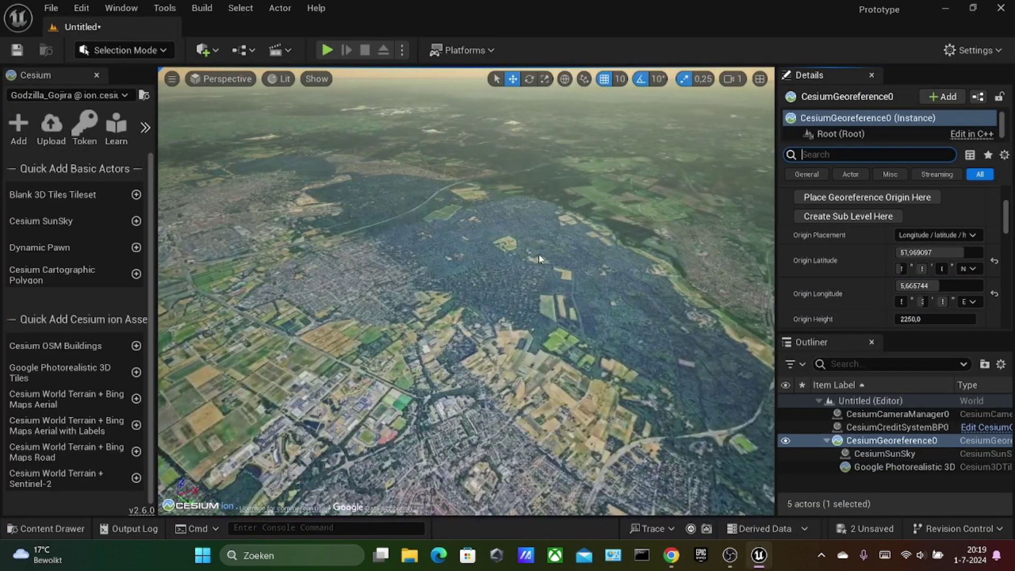
- Change the viewport camera speed from 87.2 to 9.6 and fly low over Wageningen's buildings
{"action": "right_click_drag", "start_coordinate": [538, 253], "coordinate": [538, 254]}
{"action": "left_click", "coordinate": [732, 79]}
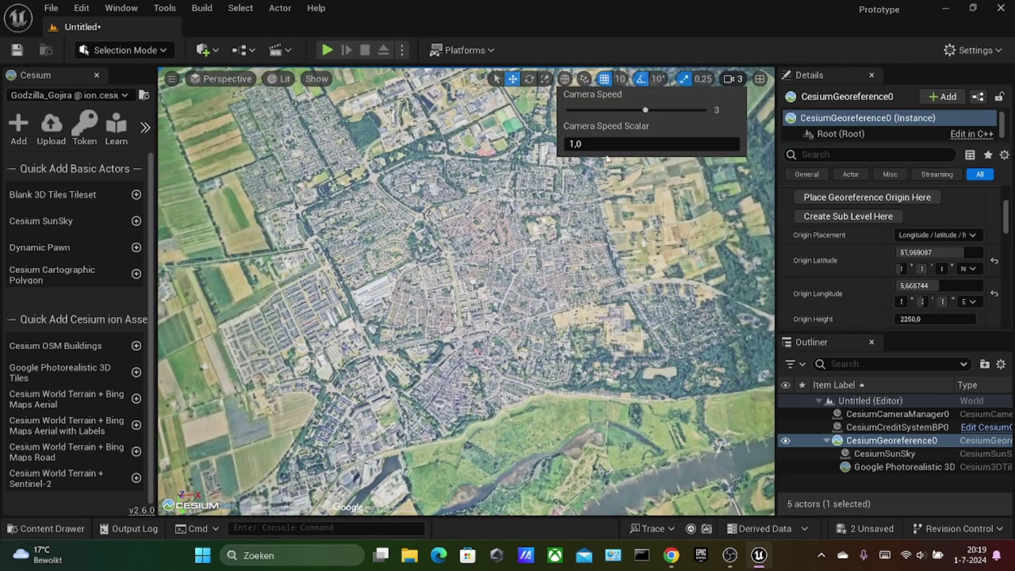
{"action": "left_click_drag", "start_coordinate": [607, 149], "coordinate": [629, 149]}
{"action": "right_click_drag", "start_coordinate": [538, 254], "coordinate": [539, 254]}
{"action": "left_click", "coordinate": [606, 213]}
{"action": "left_click", "coordinate": [732, 79]}
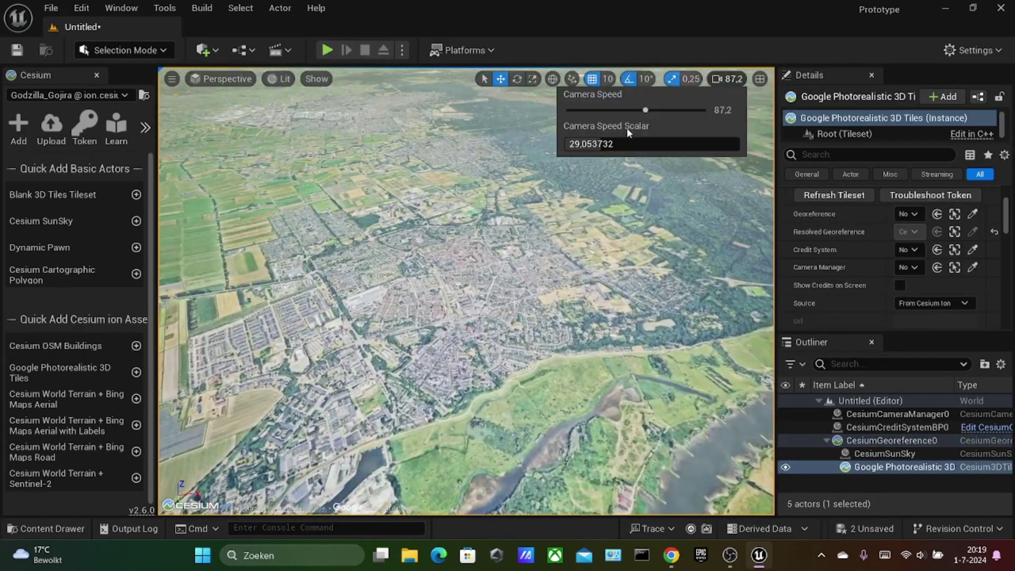
{"action": "left_click_drag", "start_coordinate": [645, 110], "coordinate": [588, 110]}
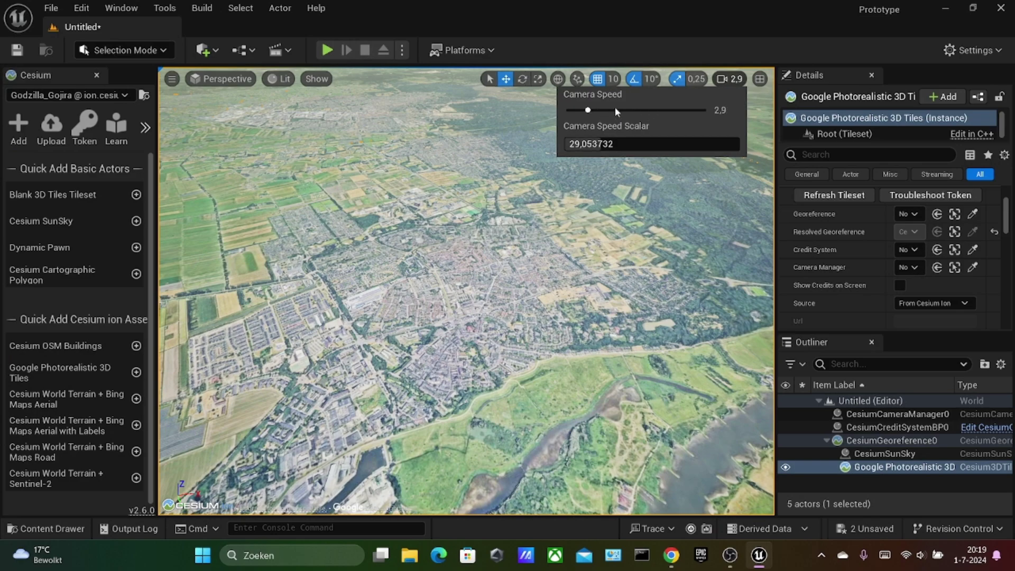
{"action": "right_click_drag", "start_coordinate": [539, 281], "coordinate": [539, 281]}
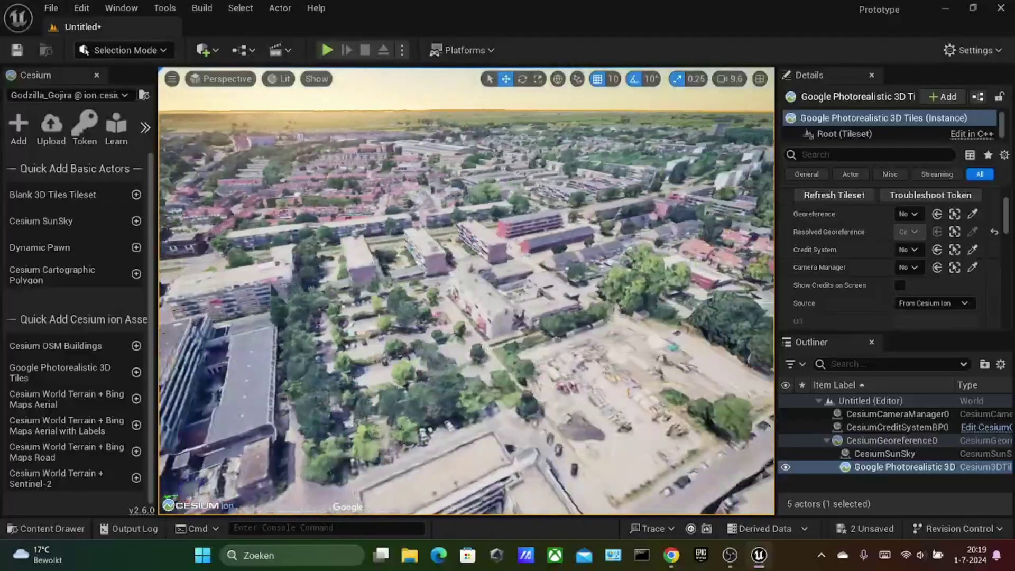
{"action": "key", "text": "Escape"}
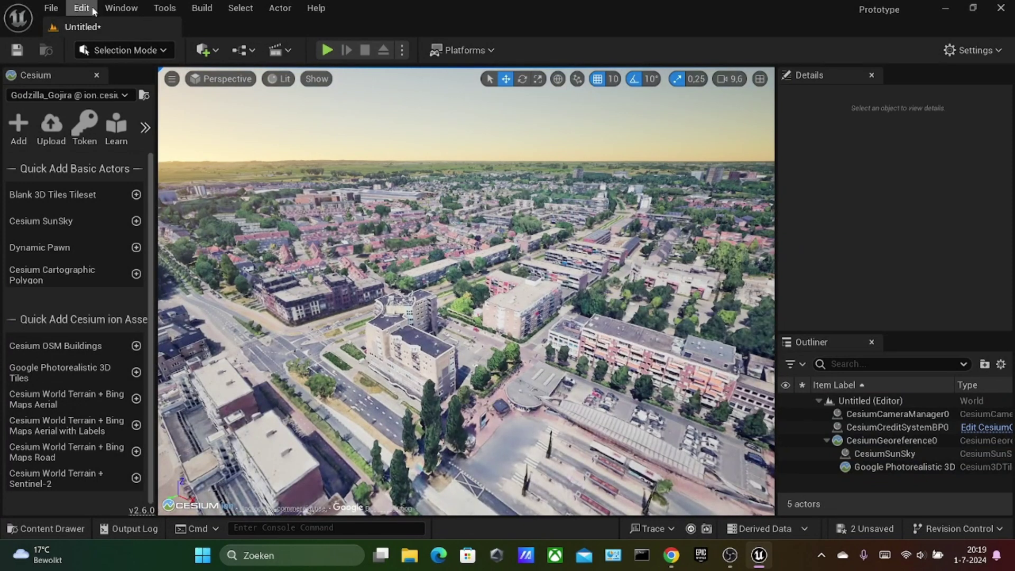
- Add a Volumetric Cloud actor via Quick Add > Visual Effects, bringing the level to 6 actors
{"action": "left_click", "coordinate": [92, 10]}
{"action": "mouse_move", "coordinate": [115, 11]}
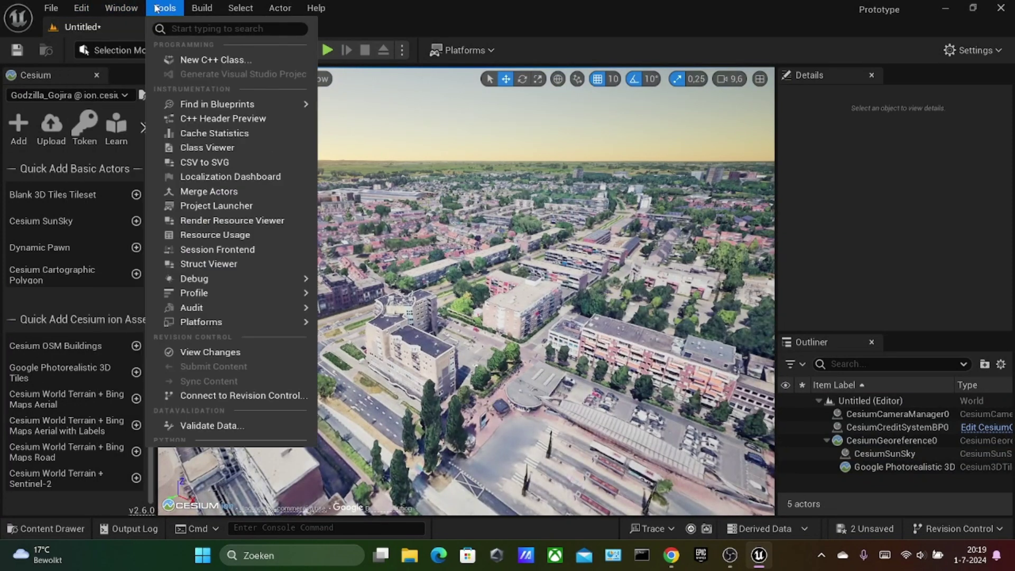
{"action": "left_click", "coordinate": [549, 5]}
{"action": "left_click", "coordinate": [211, 52]}
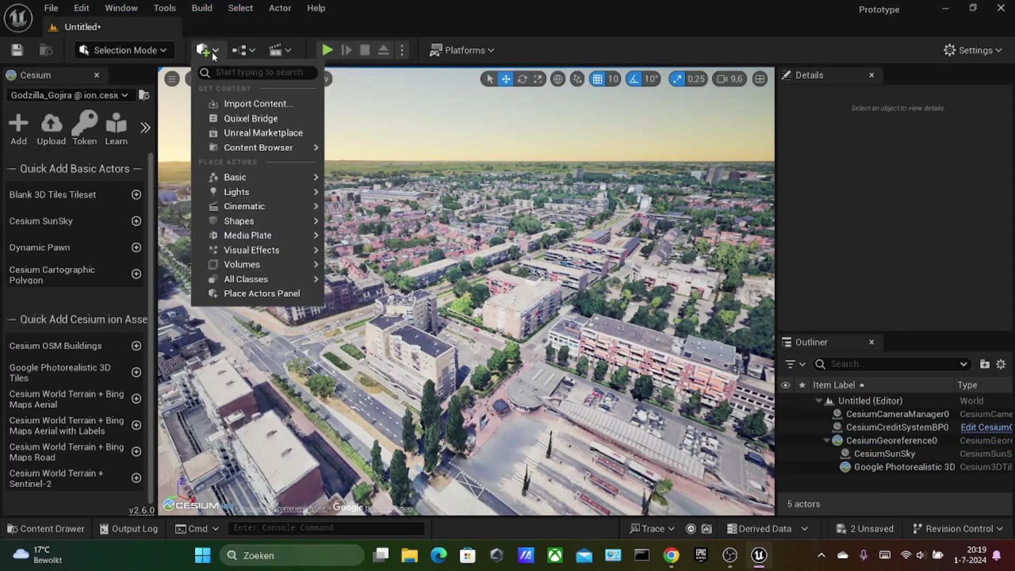
{"action": "mouse_move", "coordinate": [252, 249]}
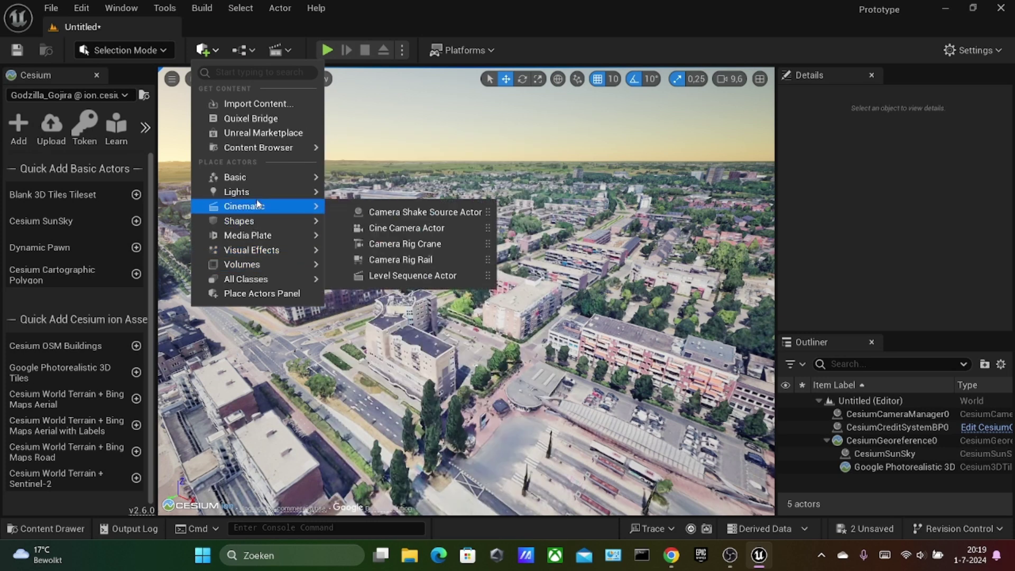
{"action": "mouse_move", "coordinate": [256, 180]}
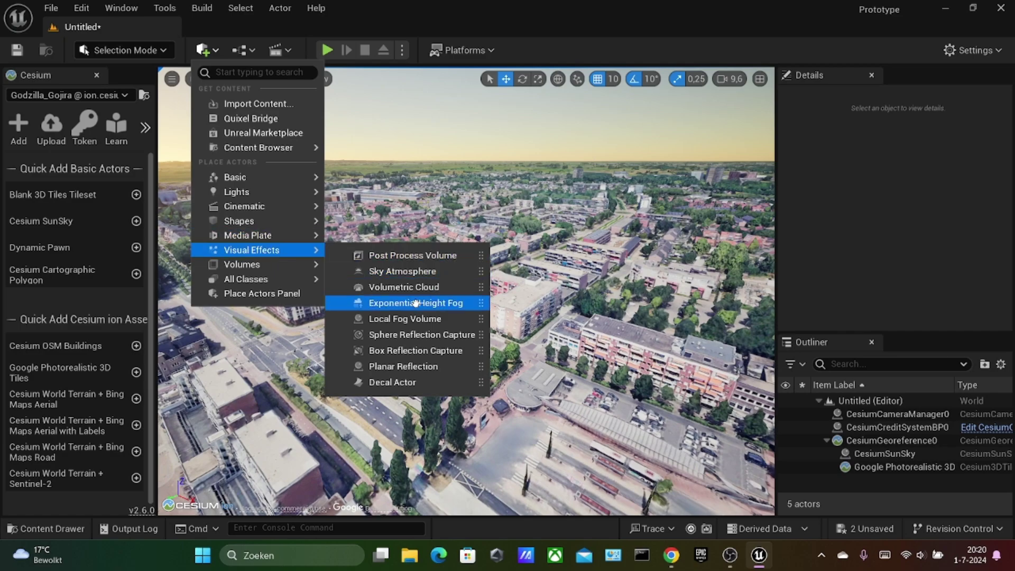
{"action": "left_click", "coordinate": [403, 287]}
{"action": "key", "text": "Escape"}
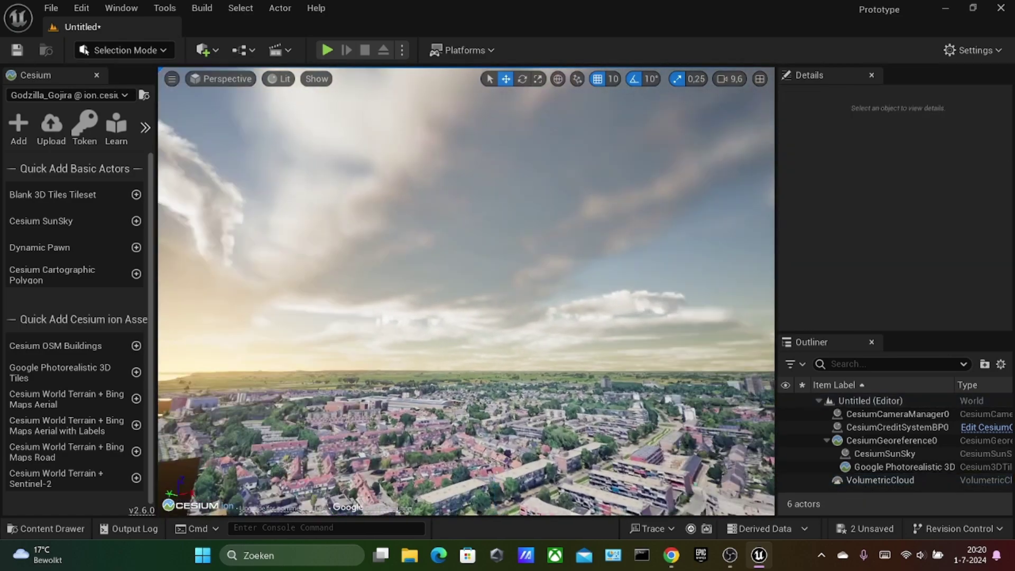
{"action": "scroll", "coordinate": [387, 164], "scroll_direction": "down", "scroll_amount": 10}
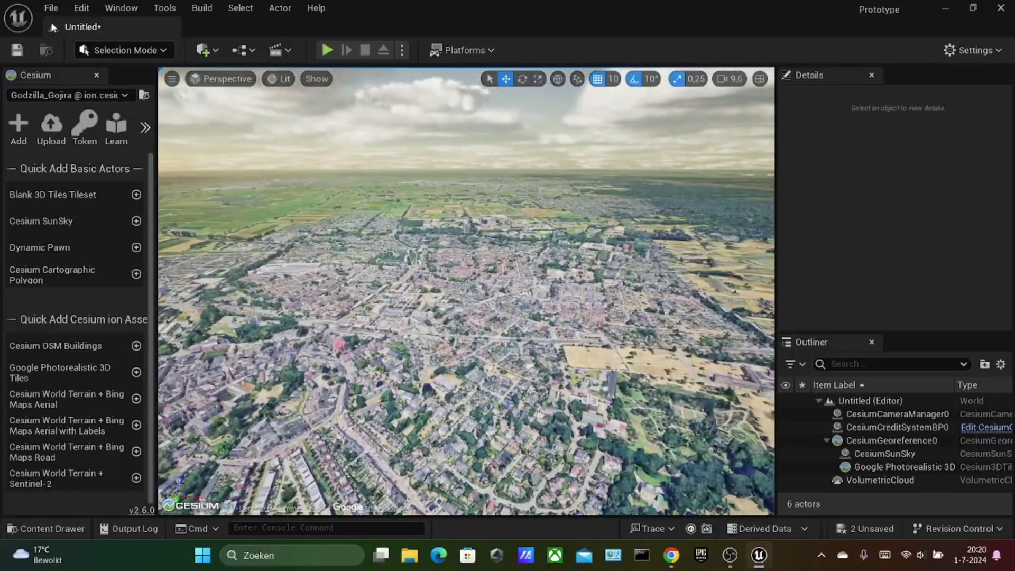
- Save the current level as 'Prototype' under /All/Game
{"action": "left_click", "coordinate": [51, 8]}
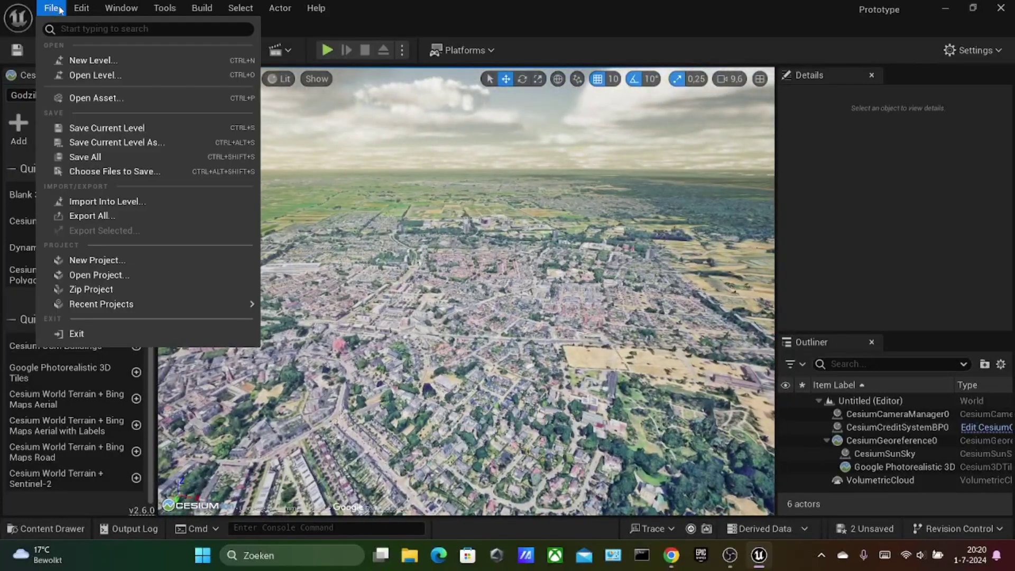
{"action": "key", "text": "Escape"}
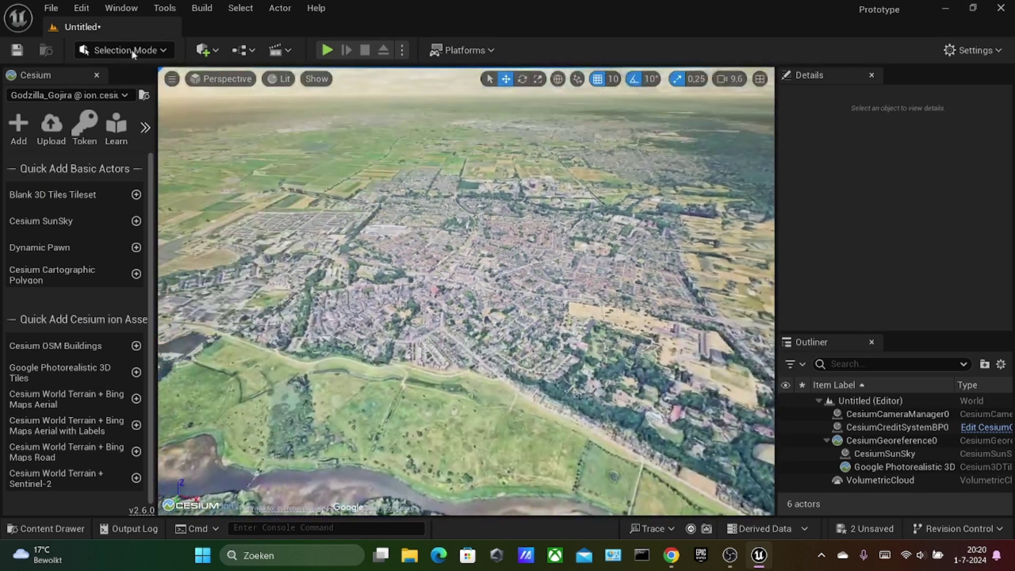
{"action": "left_click", "coordinate": [51, 8]}
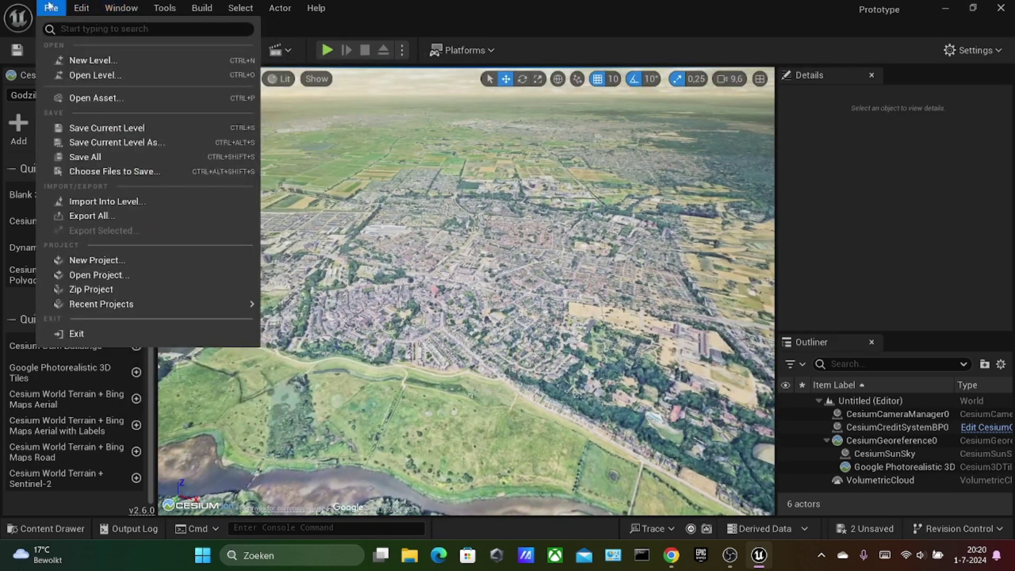
{"action": "left_click", "coordinate": [88, 142]}
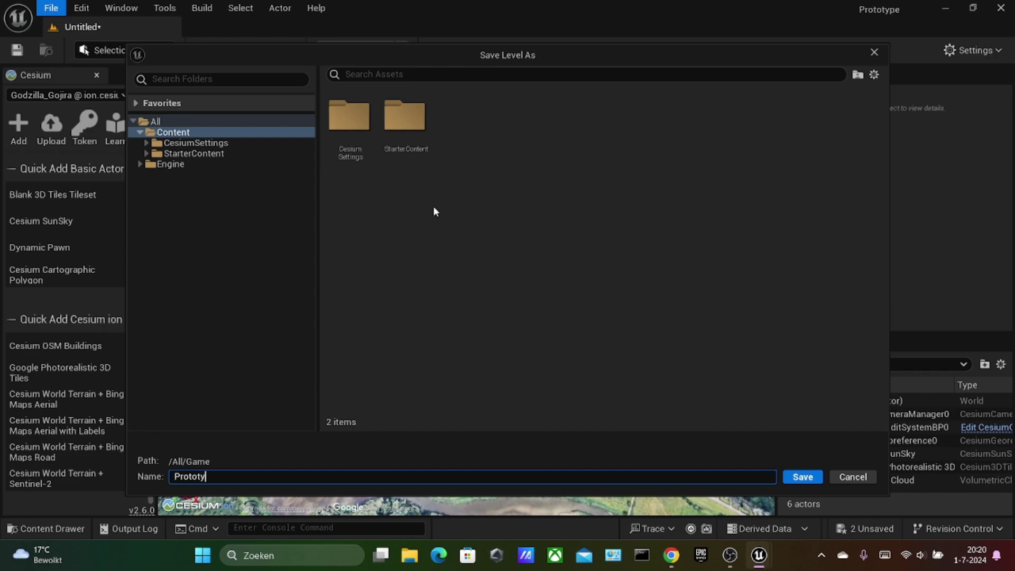
{"action": "left_click", "coordinate": [814, 474]}
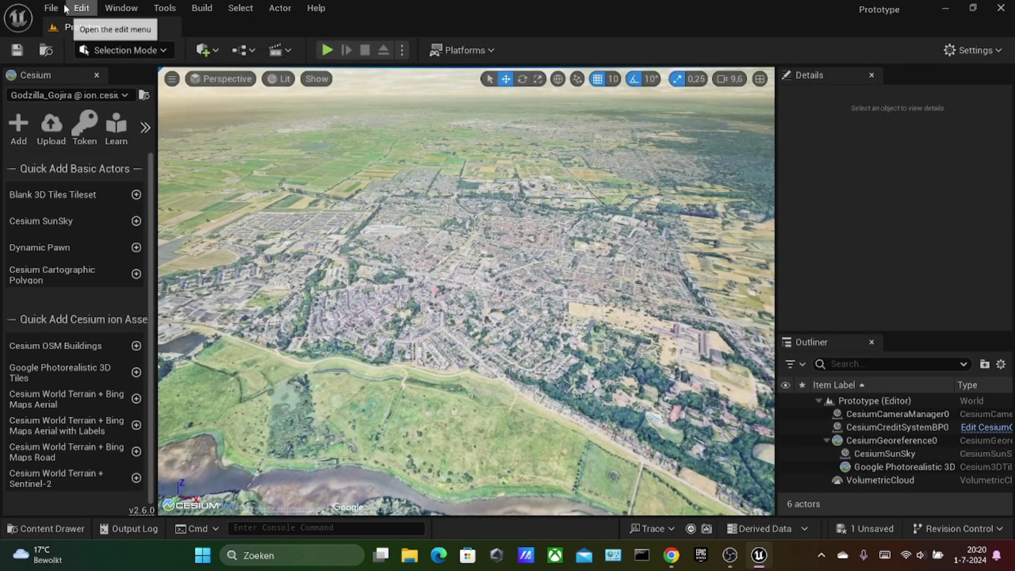
- Set both Editor Startup Map and Game Default Map to Prototype in Project Settings > Maps & Modes
{"action": "left_click", "coordinate": [59, 7]}
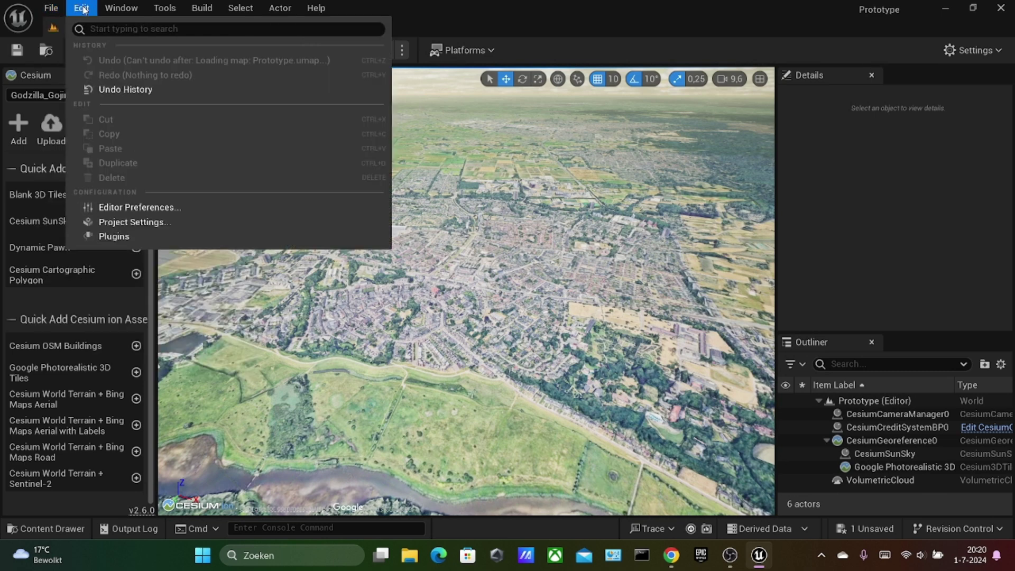
{"action": "left_click", "coordinate": [69, 6]}
{"action": "left_click", "coordinate": [79, 7]}
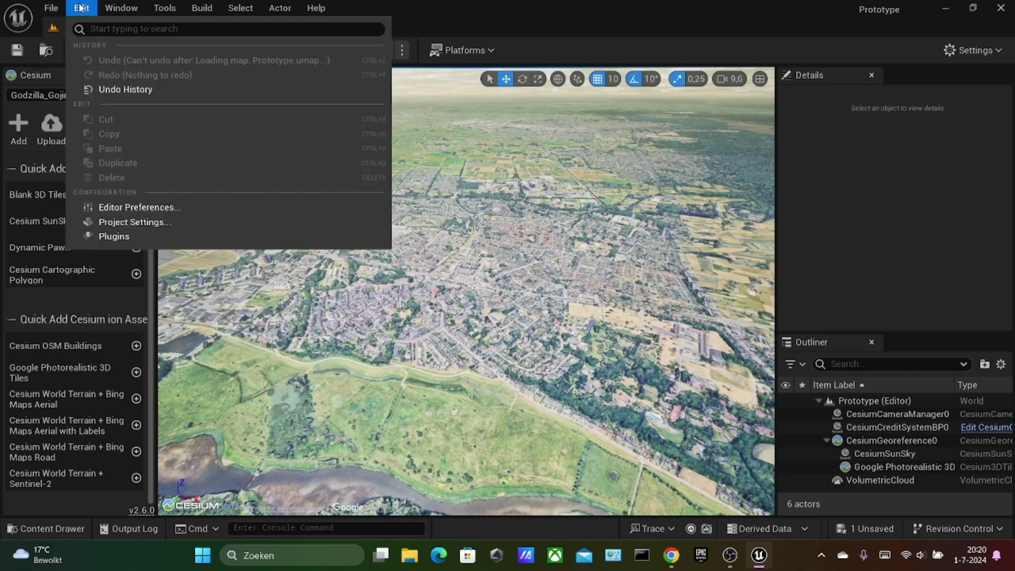
{"action": "left_click", "coordinate": [152, 224]}
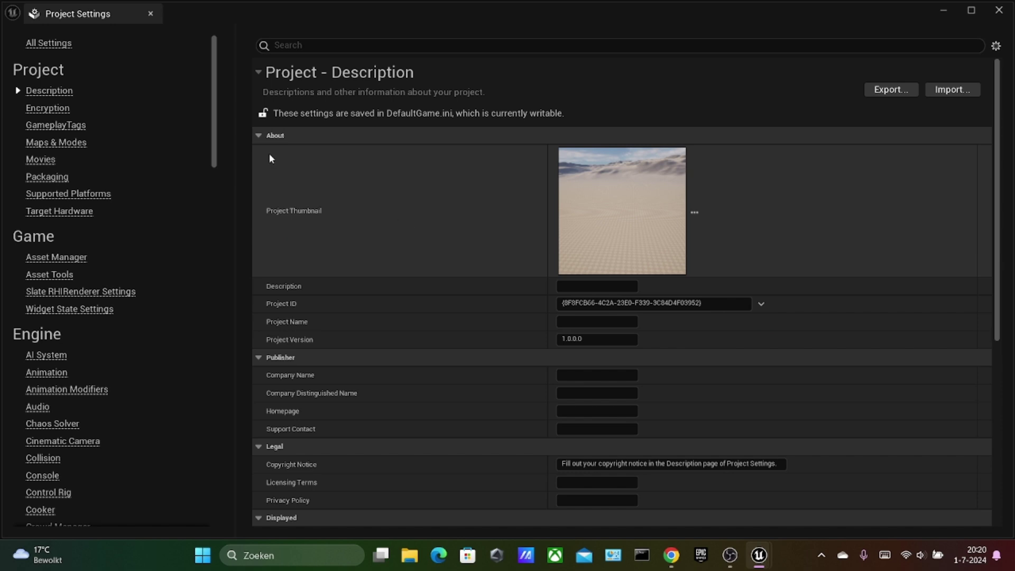
{"action": "left_click", "coordinate": [57, 144]}
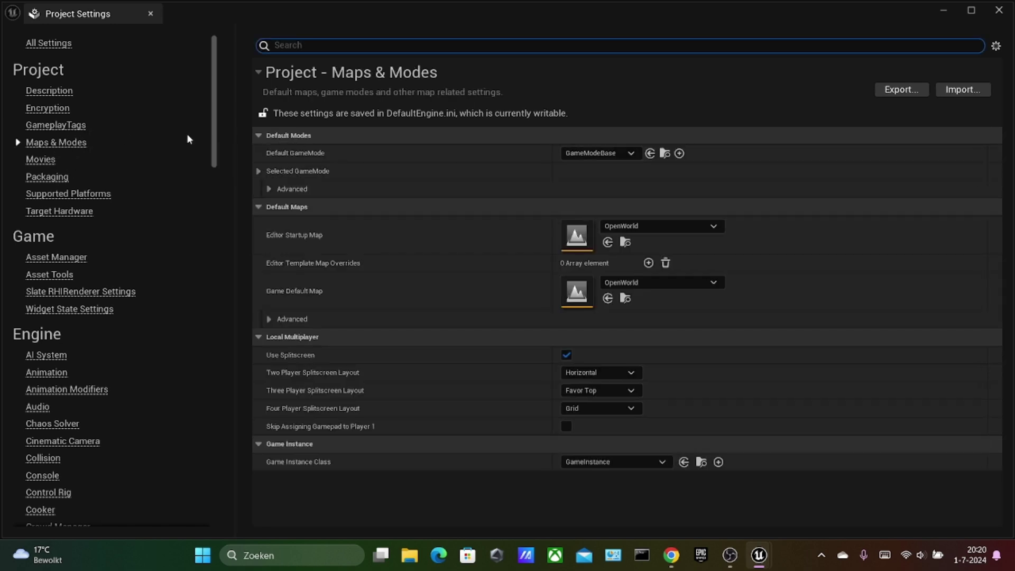
{"action": "left_click", "coordinate": [642, 226]}
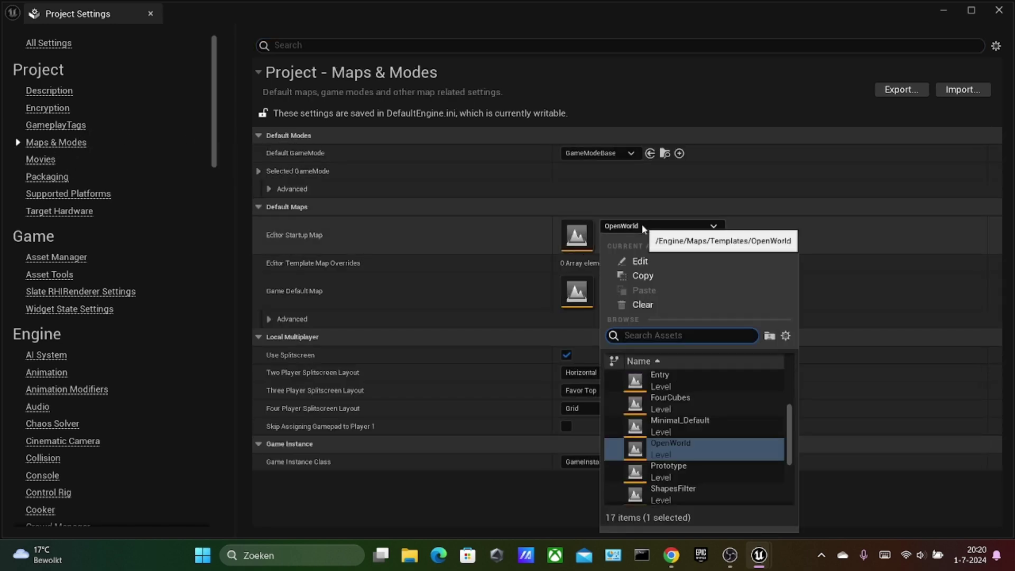
{"action": "left_click", "coordinate": [546, 116]}
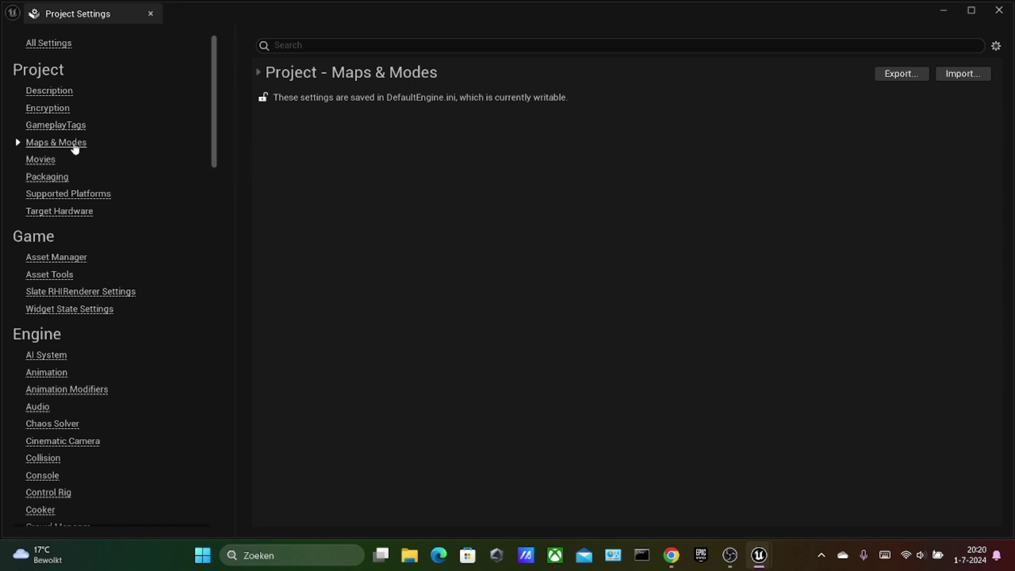
{"action": "left_click", "coordinate": [256, 79]}
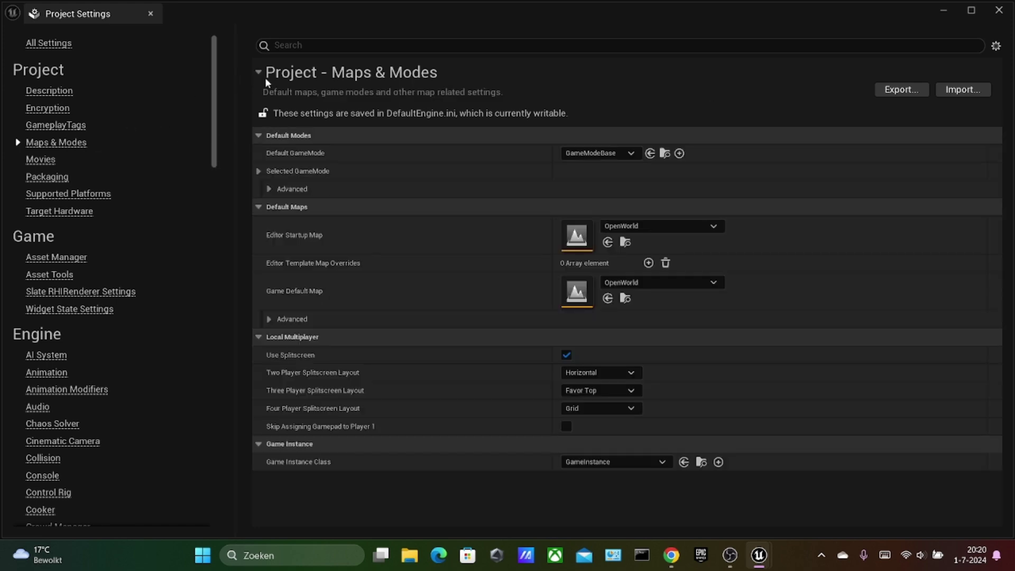
{"action": "left_click", "coordinate": [658, 225]}
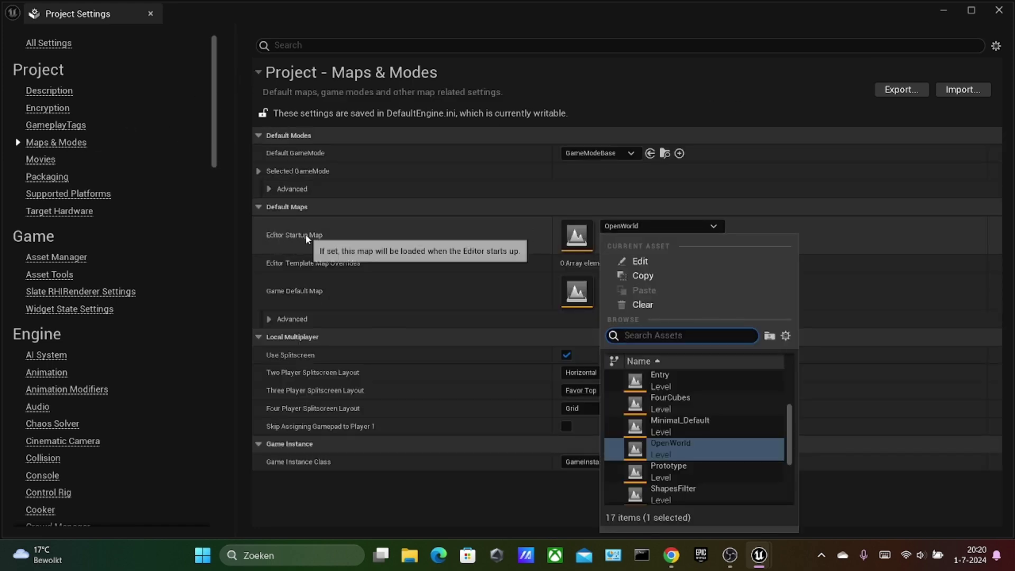
{"action": "scroll", "coordinate": [685, 419], "scroll_direction": "down", "scroll_amount": 2}
{"action": "left_click", "coordinate": [696, 432]}
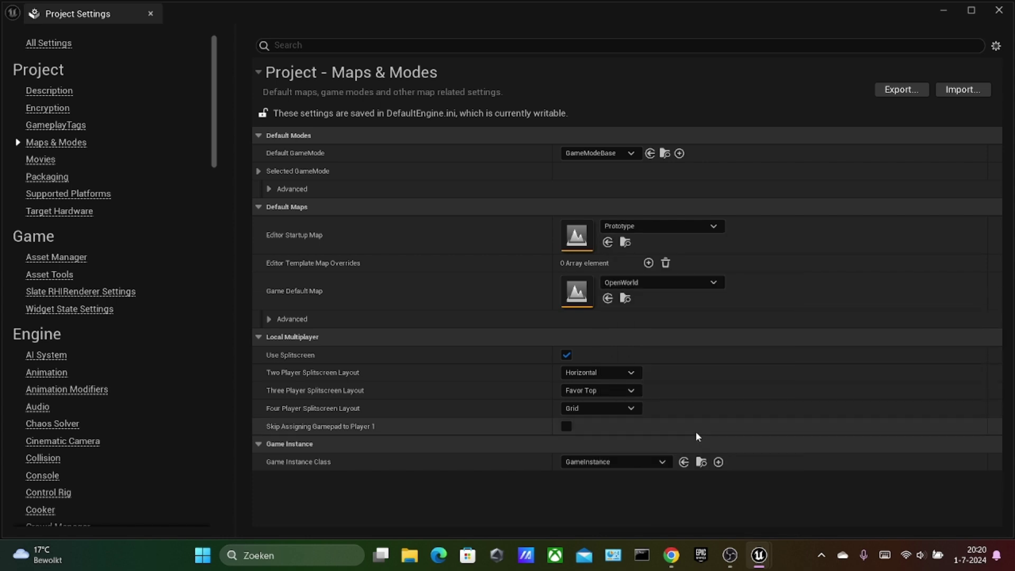
{"action": "left_click", "coordinate": [654, 284]}
{"action": "left_click", "coordinate": [819, 475]}
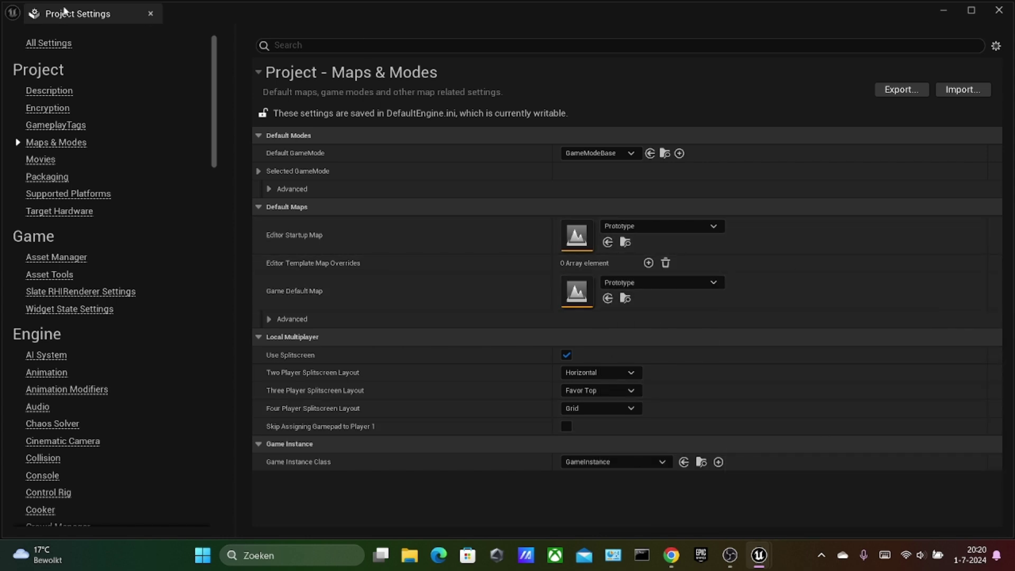
- Close Project Settings and save all unsaved changes with File > Save All
{"action": "left_click", "coordinate": [151, 15]}
{"action": "left_click", "coordinate": [82, 8]}
{"action": "mouse_move", "coordinate": [51, 8]}
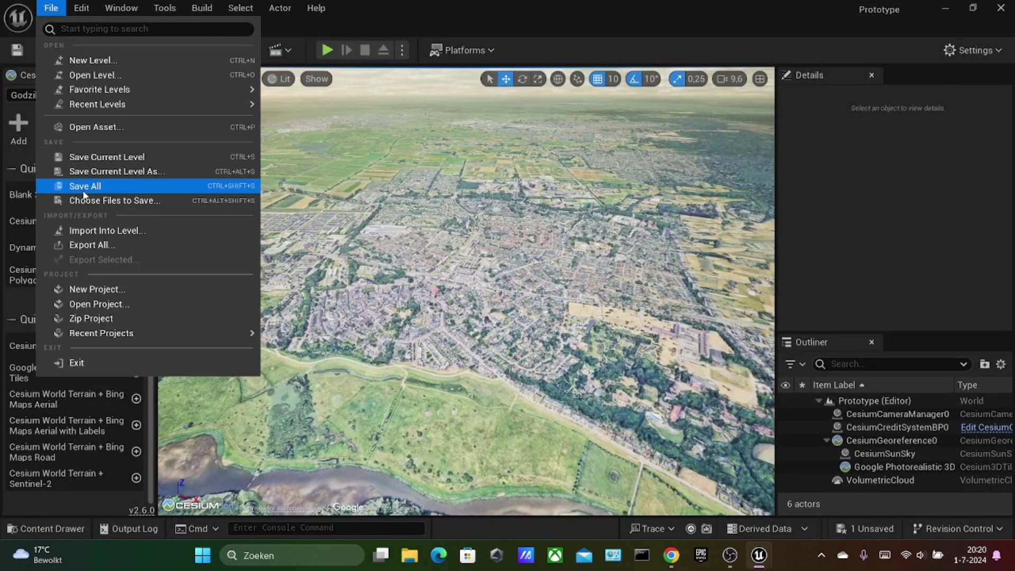
{"action": "left_click", "coordinate": [90, 186]}
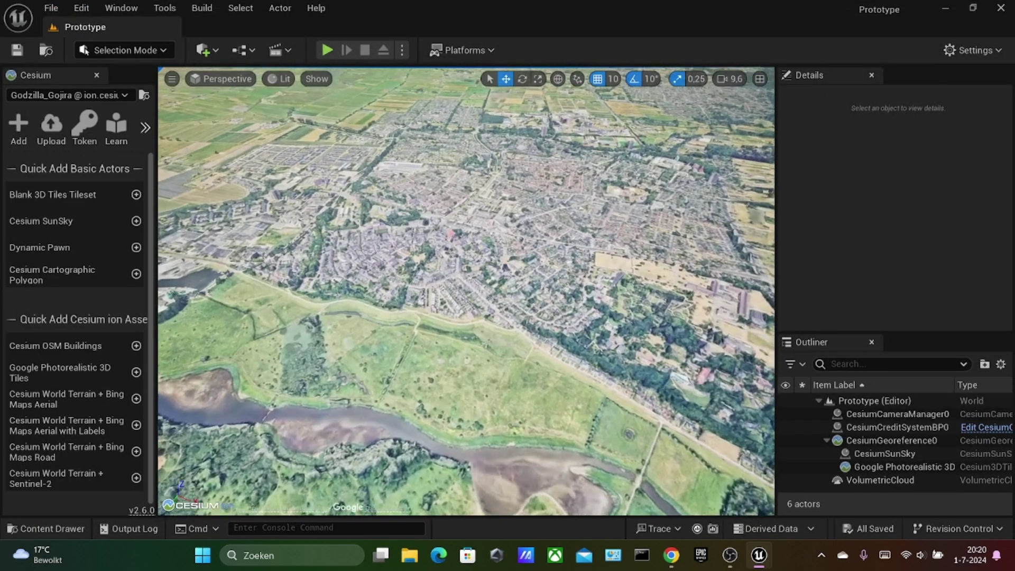
{"action": "right_click_drag", "start_coordinate": [466, 291], "coordinate": [465, 238]}
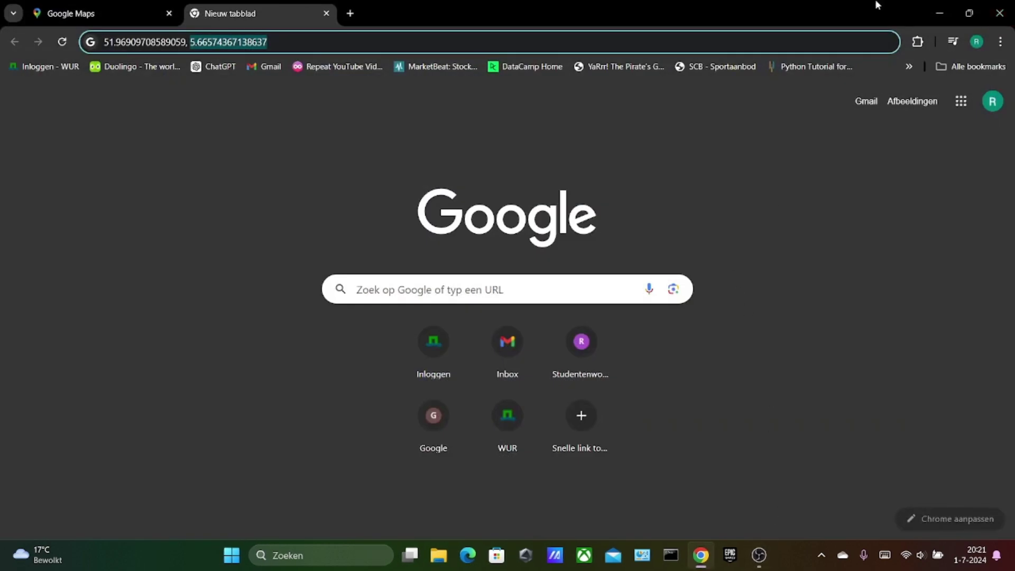
- Open the ArchVizExplorer54 project from the Epic Games Launcher Library
{"action": "left_click", "coordinate": [939, 12]}
{"action": "left_click", "coordinate": [730, 555]}
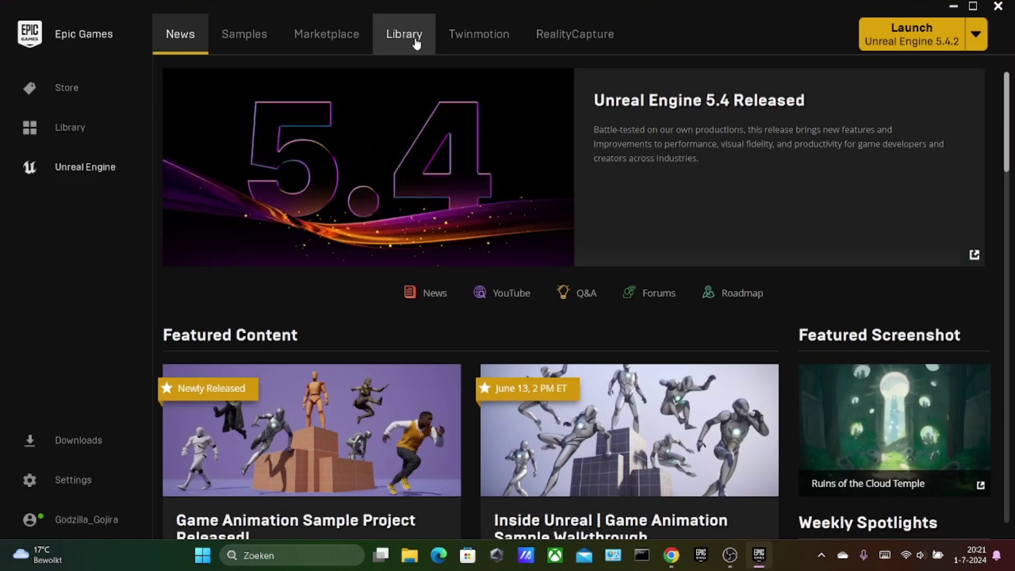
{"action": "left_click", "coordinate": [415, 43]}
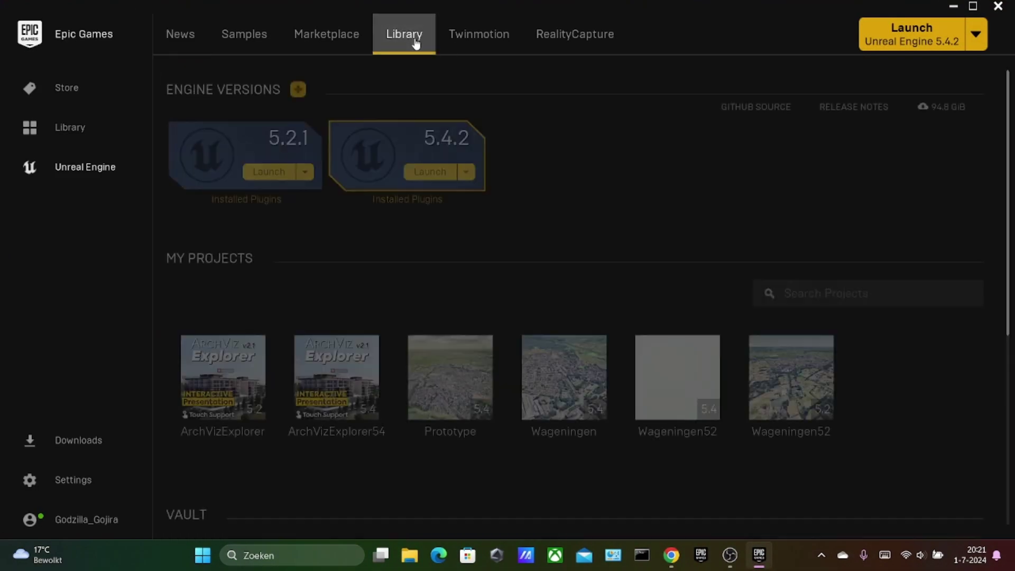
{"action": "scroll", "coordinate": [645, 221], "scroll_direction": "down", "scroll_amount": 1}
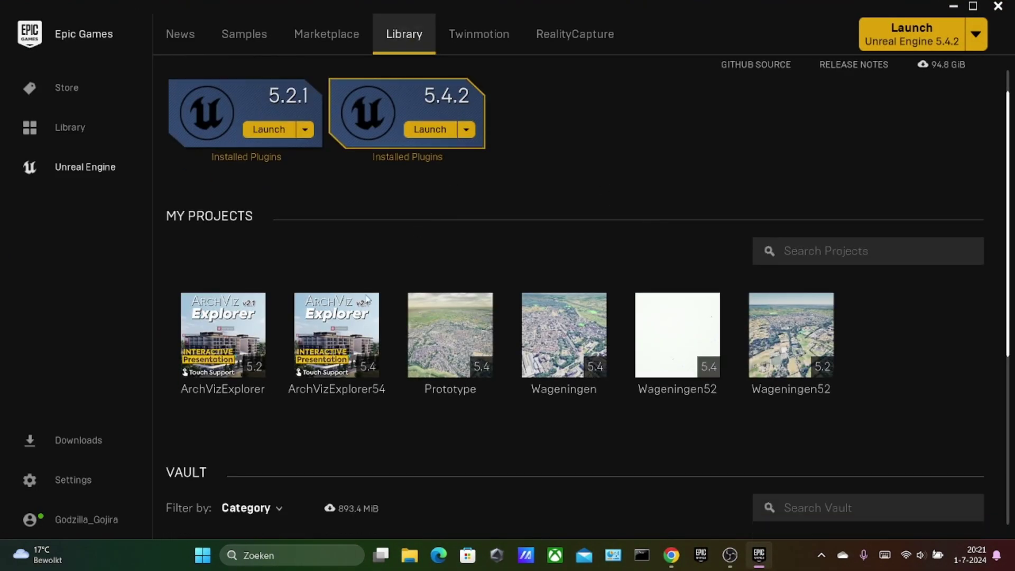
{"action": "mouse_move", "coordinate": [352, 368]}
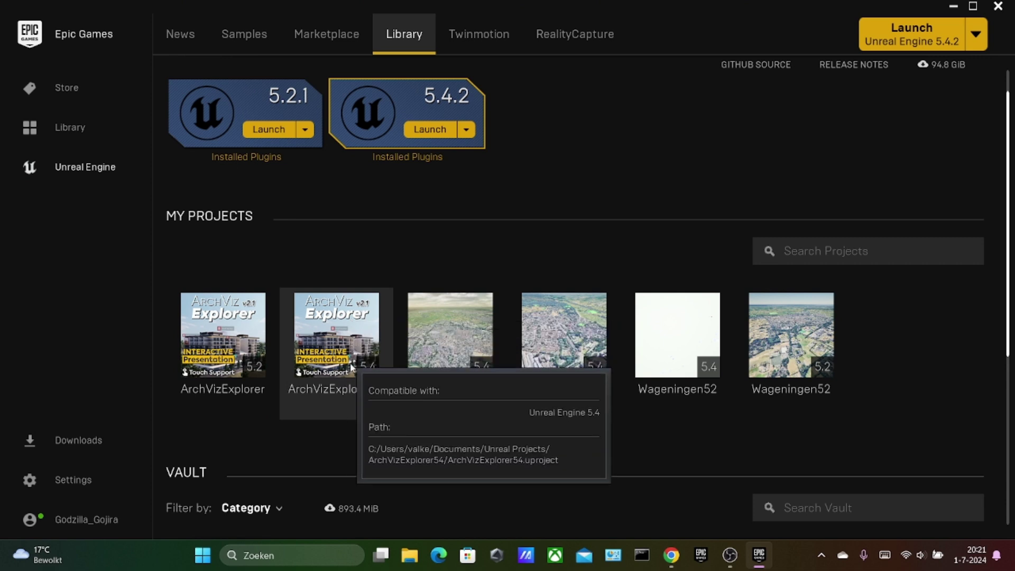
{"action": "double_click", "coordinate": [344, 351]}
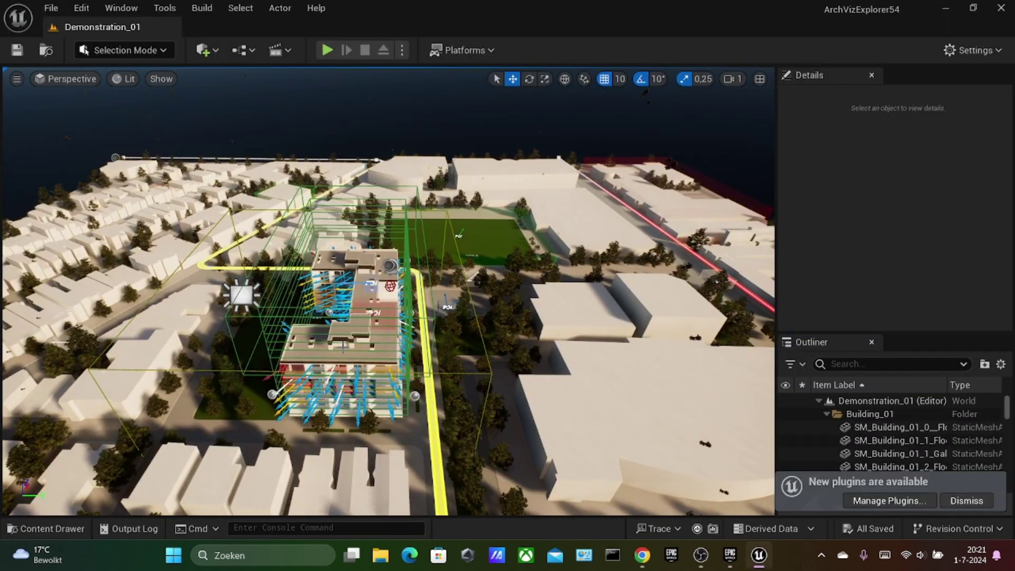
- Move the camera back and open the Content Drawer on the ArchVizExplorer folder
{"action": "key", "text": "Down"}
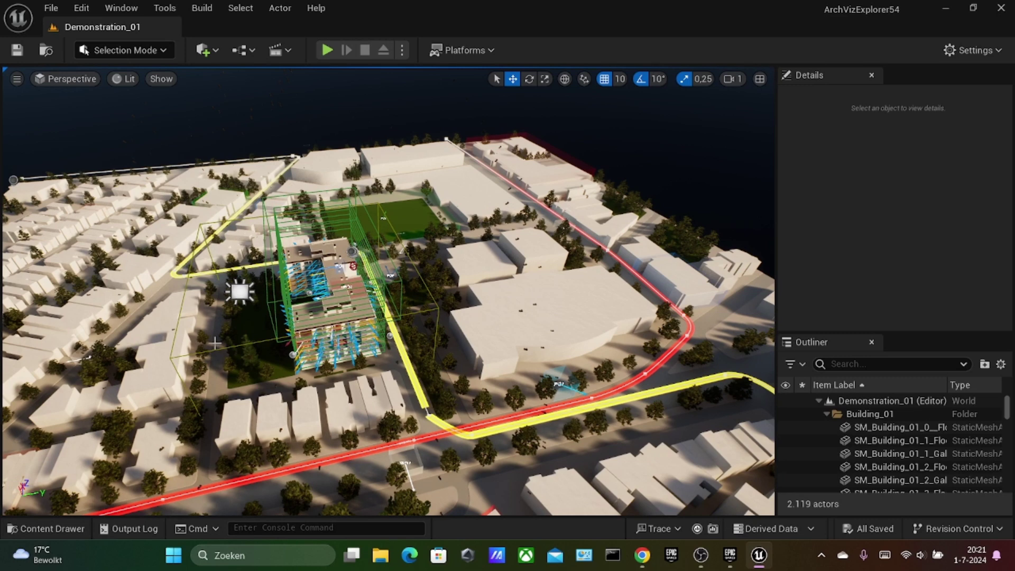
{"action": "left_click", "coordinate": [68, 530]}
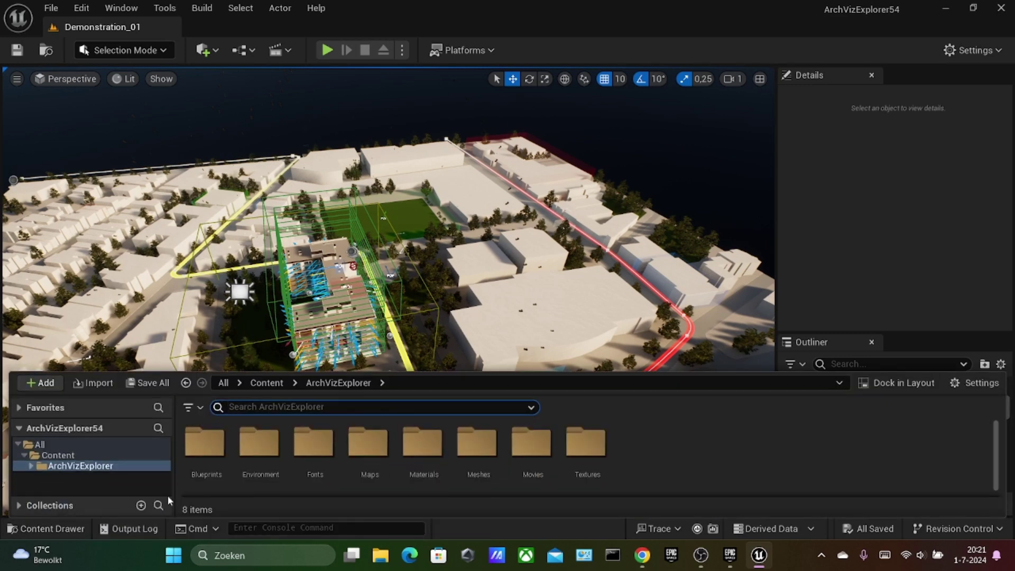
- Start migrating the Demonstration_01 level with its dependencies and confirm the asset list
{"action": "scroll", "coordinate": [391, 455], "scroll_direction": "down", "scroll_amount": 1}
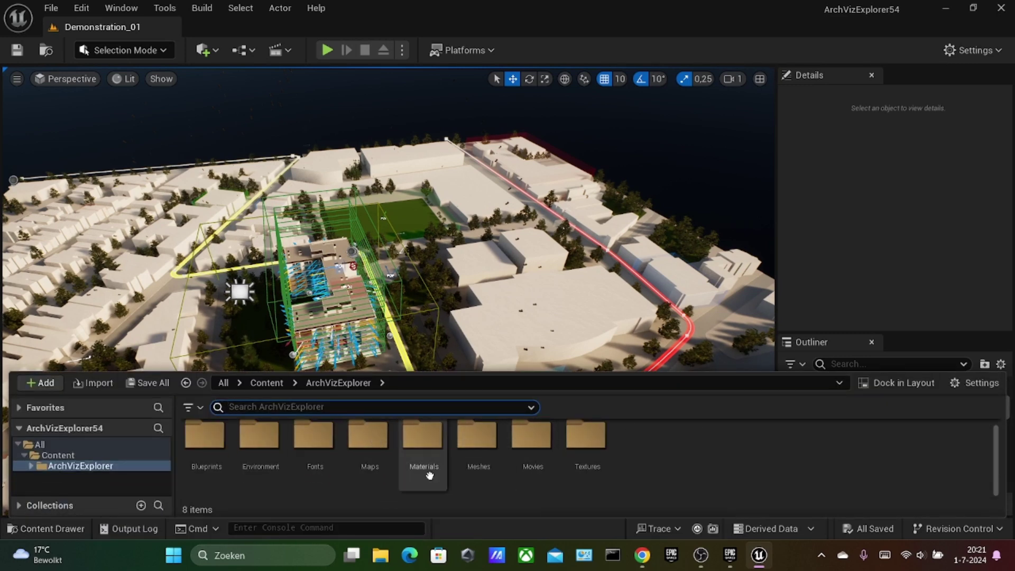
{"action": "double_click", "coordinate": [368, 453]}
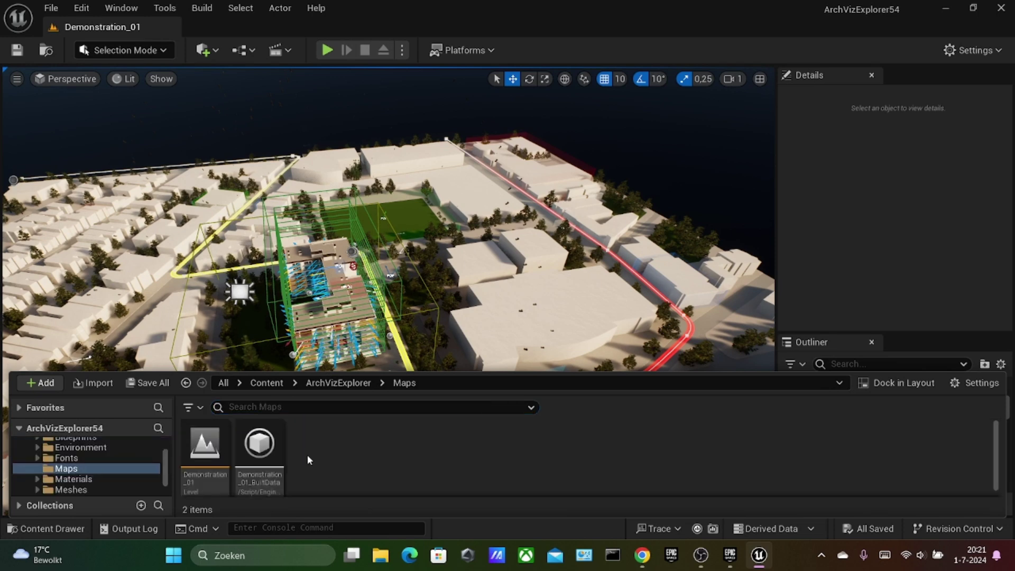
{"action": "right_click", "coordinate": [219, 457]}
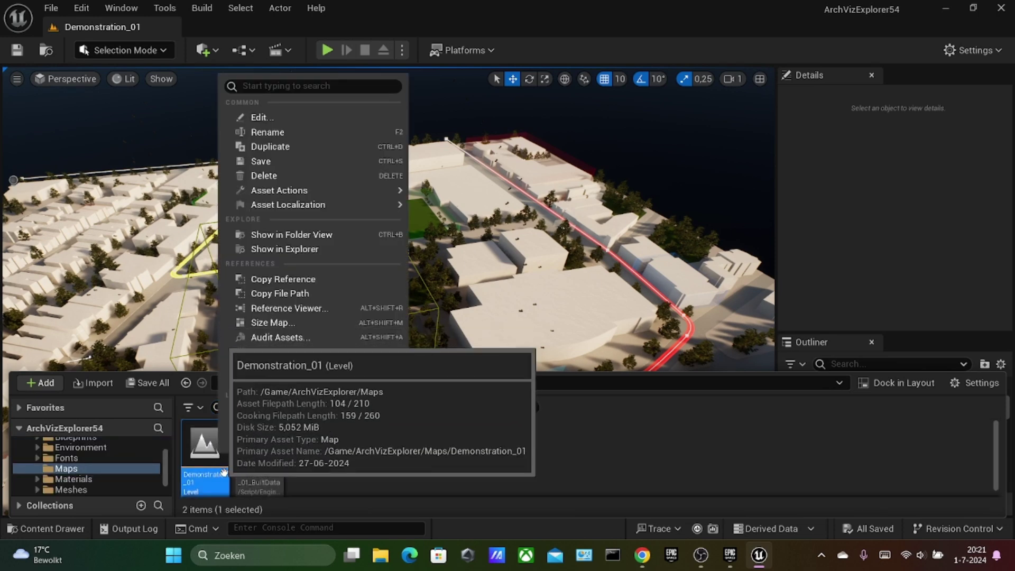
{"action": "mouse_move", "coordinate": [300, 195]}
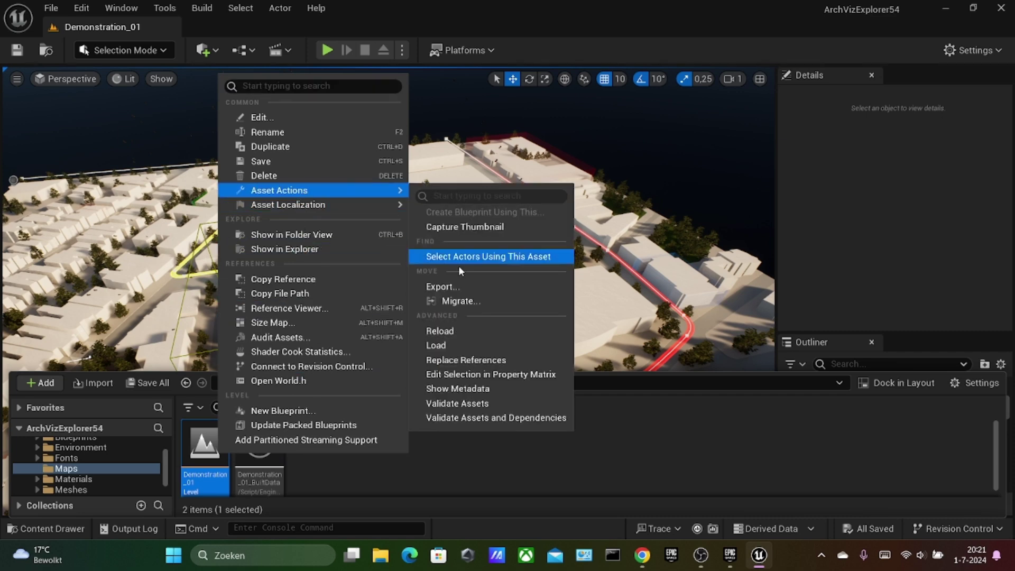
{"action": "left_click", "coordinate": [461, 299]}
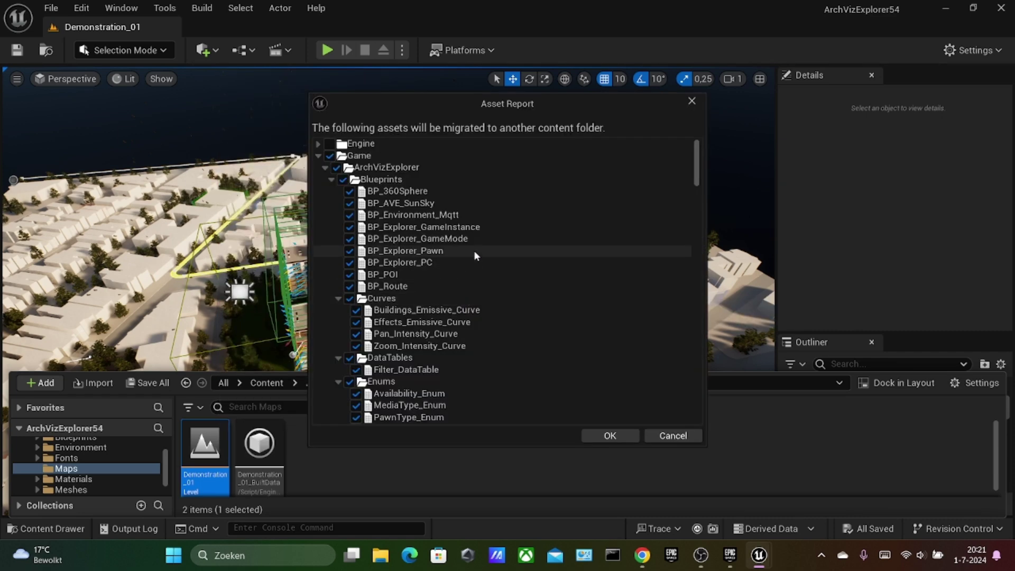
{"action": "scroll", "coordinate": [474, 251], "scroll_direction": "down", "scroll_amount": 12}
{"action": "left_click_drag", "start_coordinate": [696, 200], "coordinate": [696, 405]}
{"action": "left_click", "coordinate": [609, 435]}
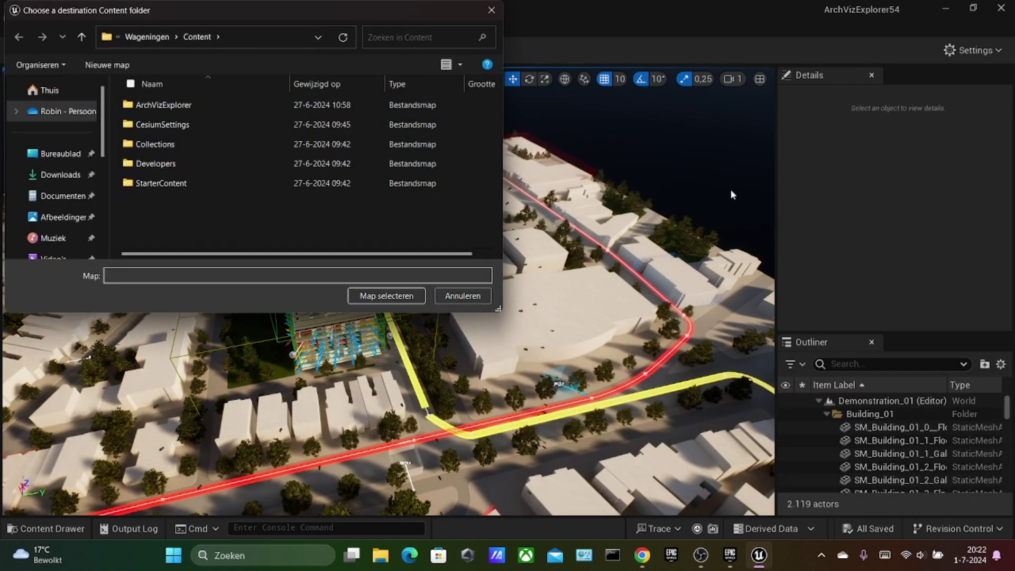
- Choose Unreal Projects > Prototype > Content as the migration destination, moving 232 packages
{"action": "left_click", "coordinate": [153, 38]}
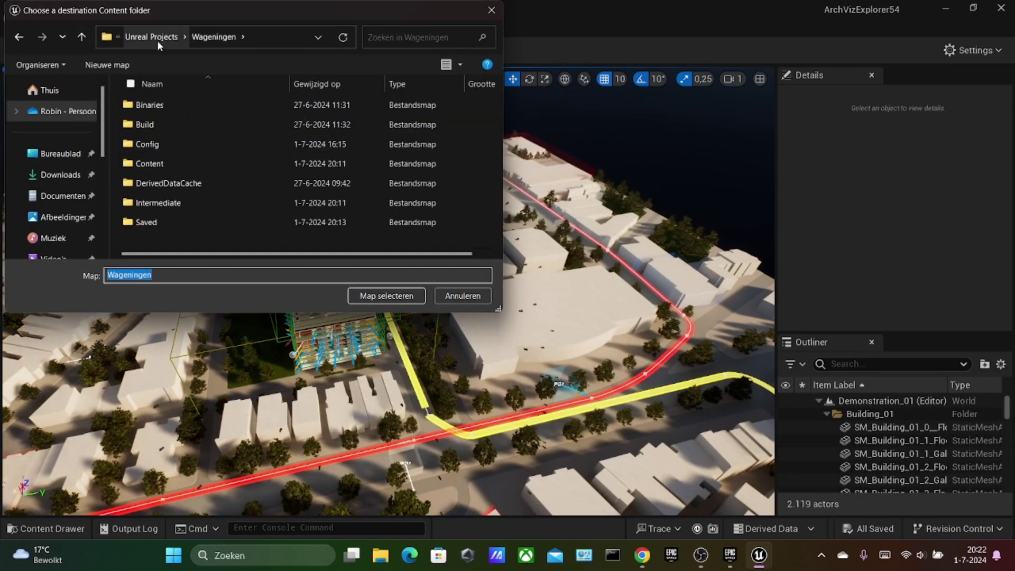
{"action": "left_click", "coordinate": [157, 38]}
{"action": "double_click", "coordinate": [190, 153]}
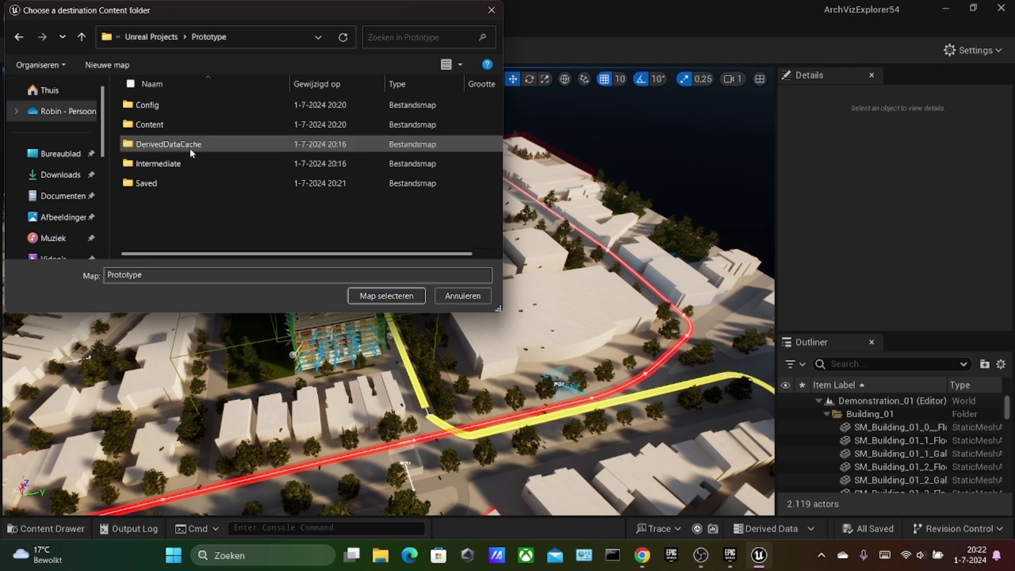
{"action": "left_click", "coordinate": [174, 123]}
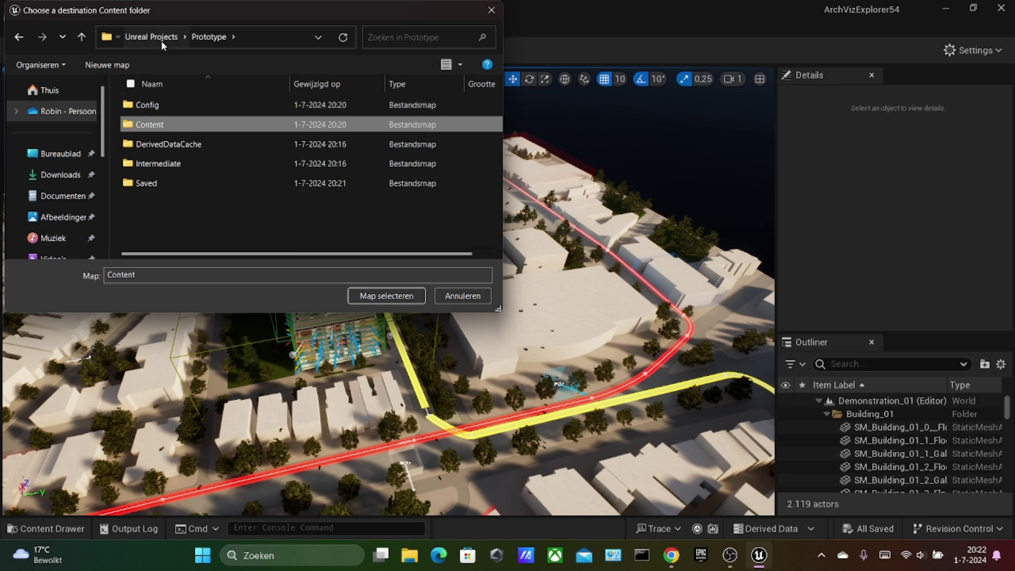
{"action": "left_click", "coordinate": [378, 297]}
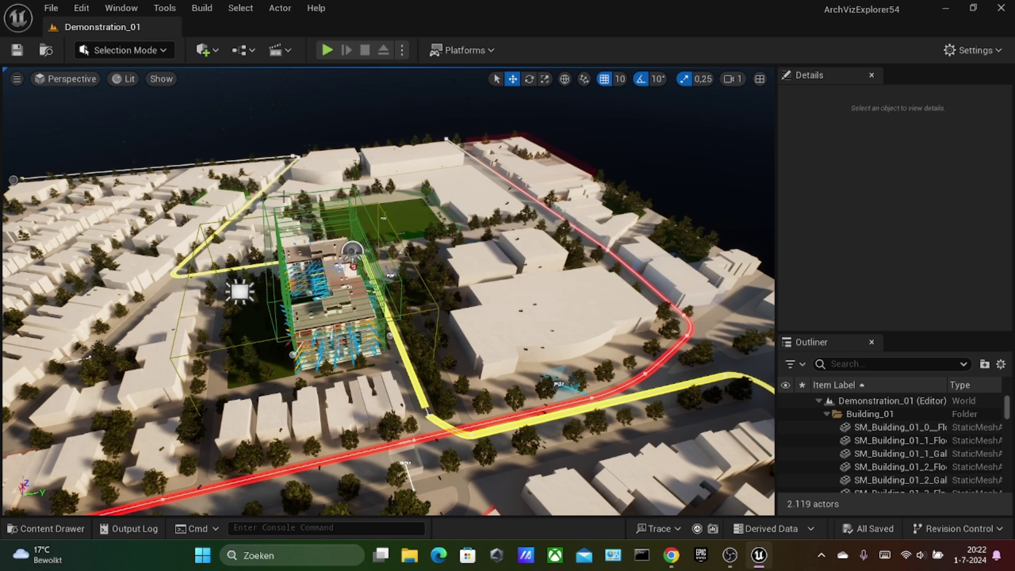
- Open Edit > Project Settings and check the Maps & Modes page
{"action": "scroll", "coordinate": [328, 217], "scroll_direction": "up", "scroll_amount": 3}
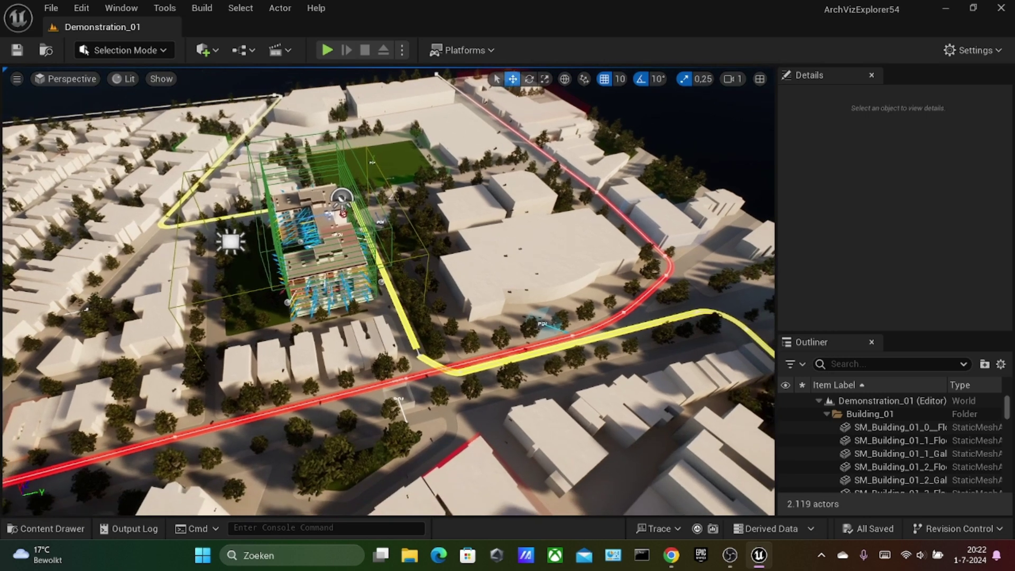
{"action": "left_click", "coordinate": [51, 8]}
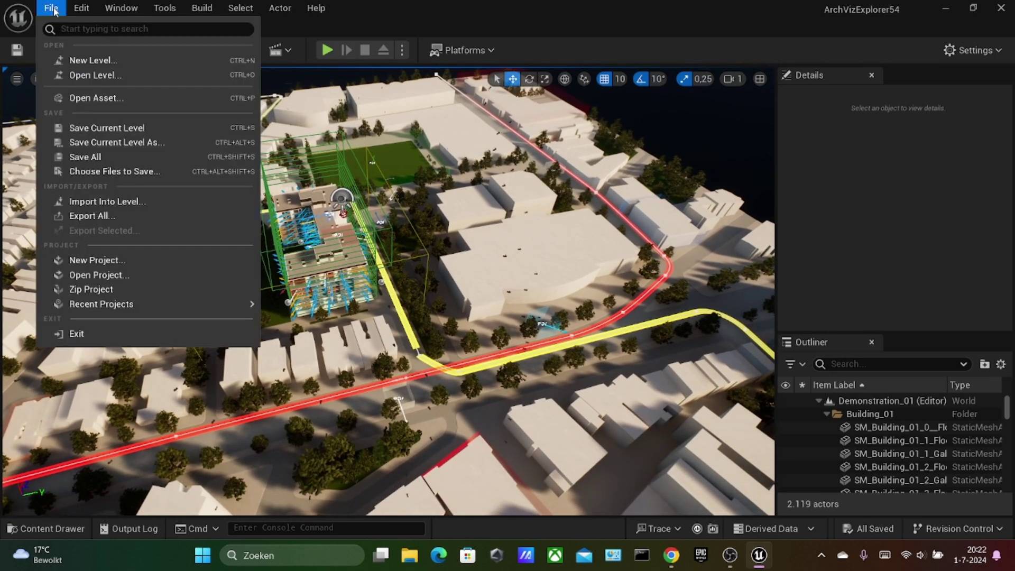
{"action": "left_click", "coordinate": [84, 8]}
{"action": "left_click", "coordinate": [89, 9]}
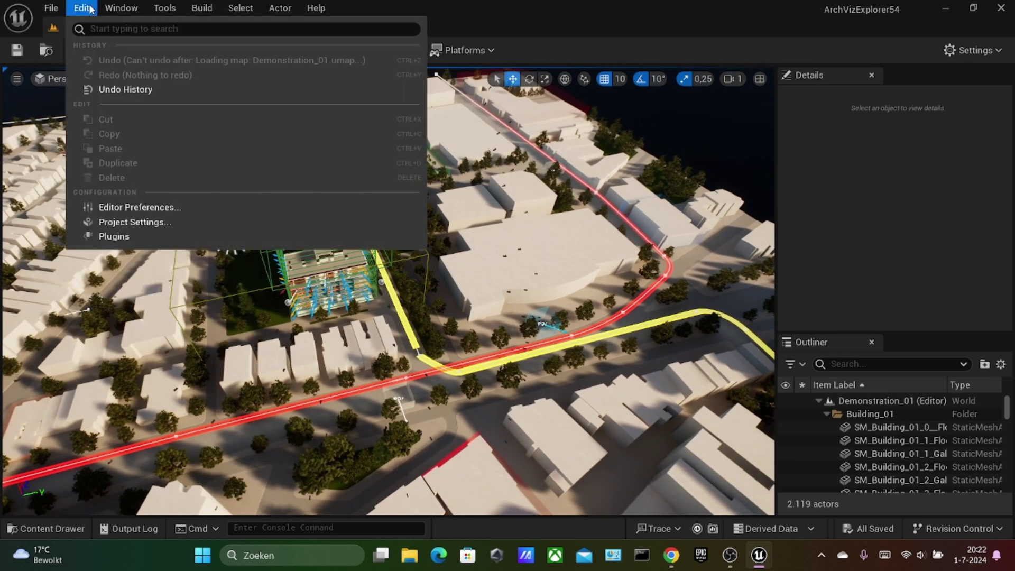
{"action": "left_click", "coordinate": [127, 222]}
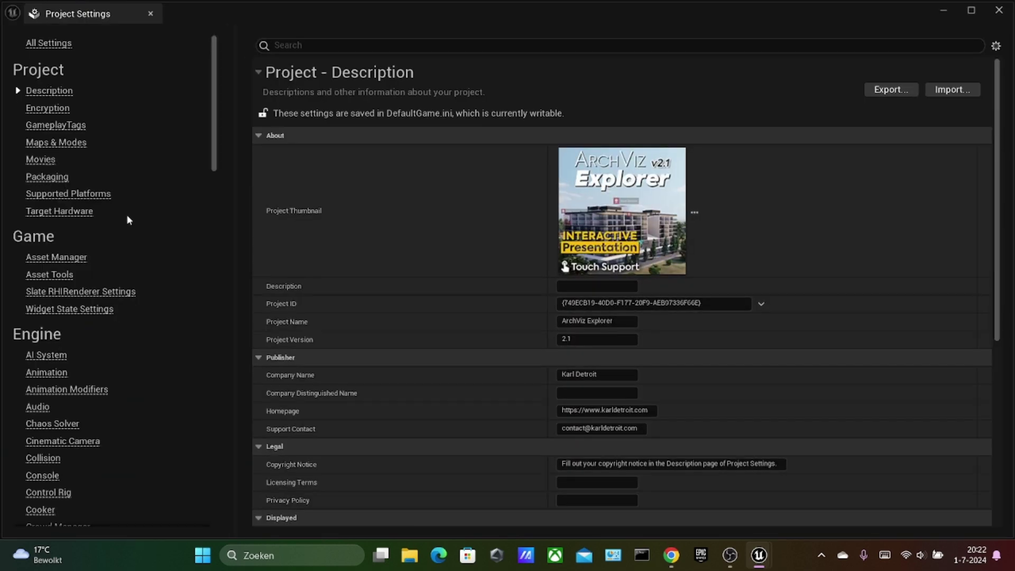
{"action": "left_click", "coordinate": [56, 144]}
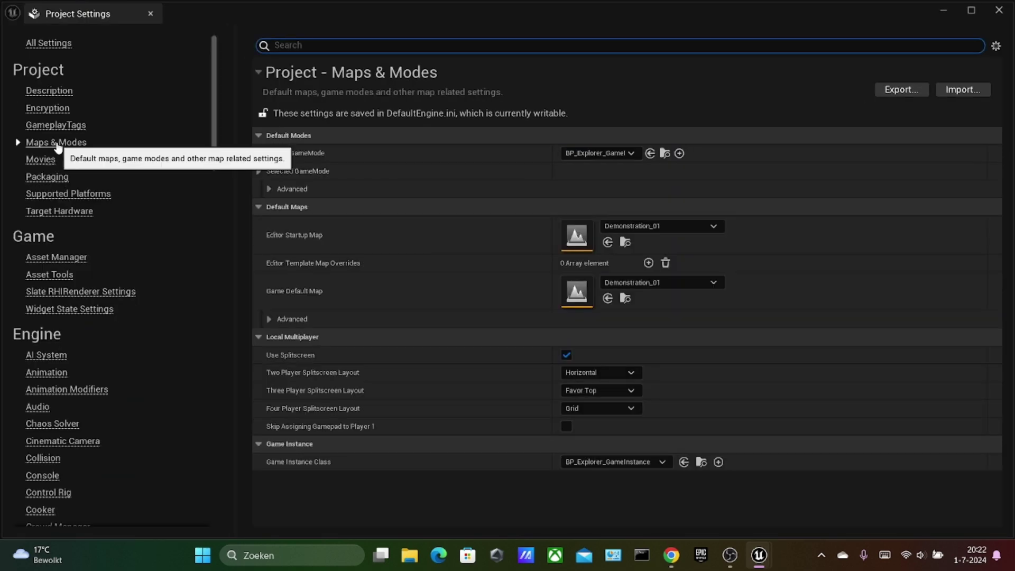
- Export the Engine > Input settings as Input Backup 2024-07-01 202248.ini into Downloads
{"action": "scroll", "coordinate": [69, 175], "scroll_direction": "down", "scroll_amount": 3}
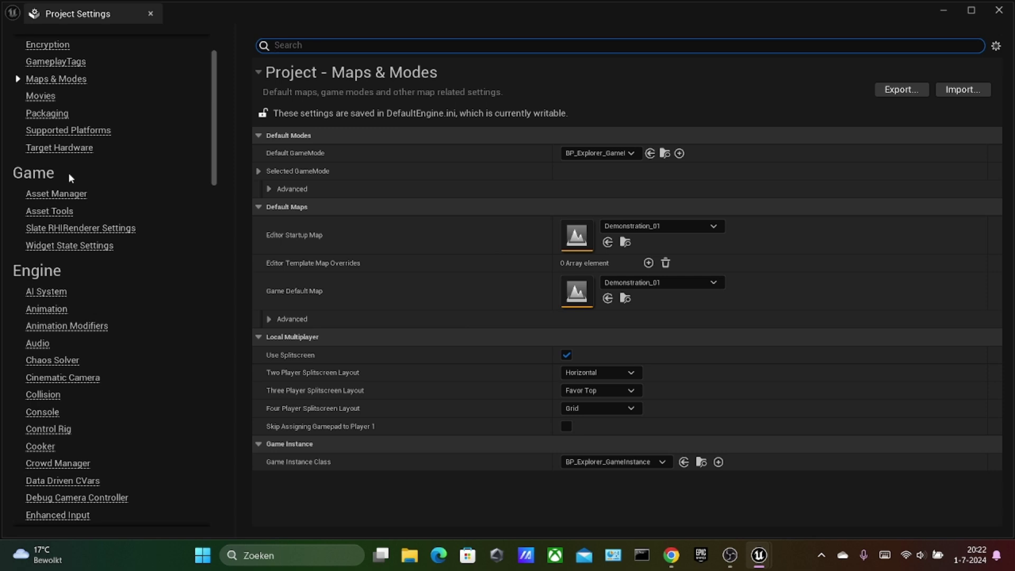
{"action": "scroll", "coordinate": [84, 256], "scroll_direction": "down", "scroll_amount": 2}
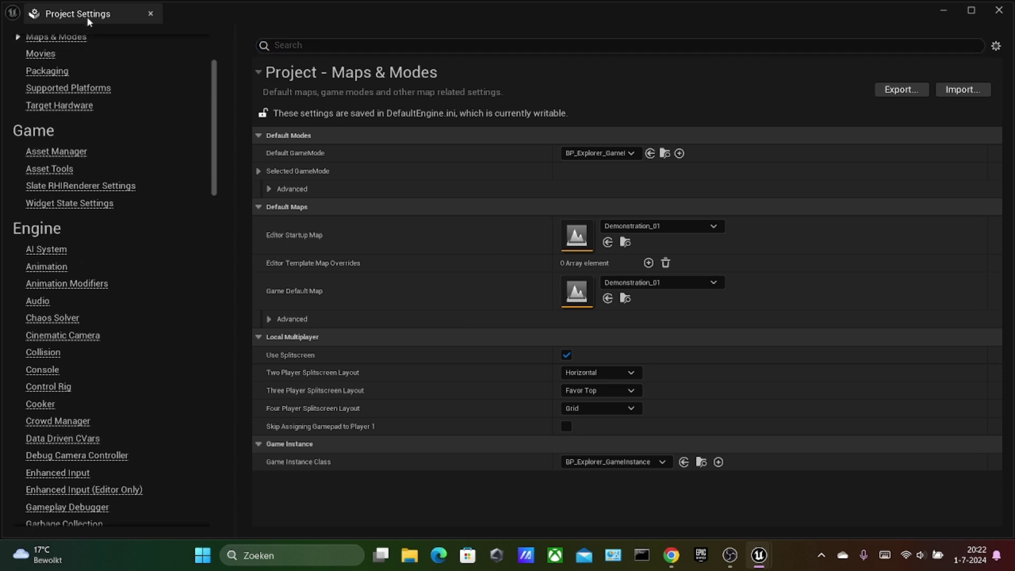
{"action": "scroll", "coordinate": [63, 233], "scroll_direction": "down", "scroll_amount": 6}
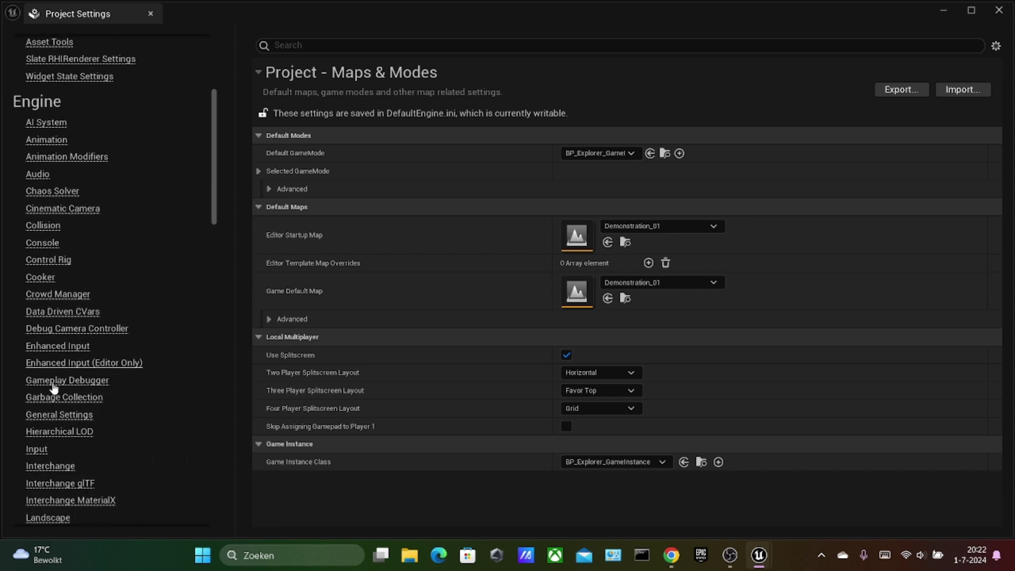
{"action": "left_click", "coordinate": [36, 449]}
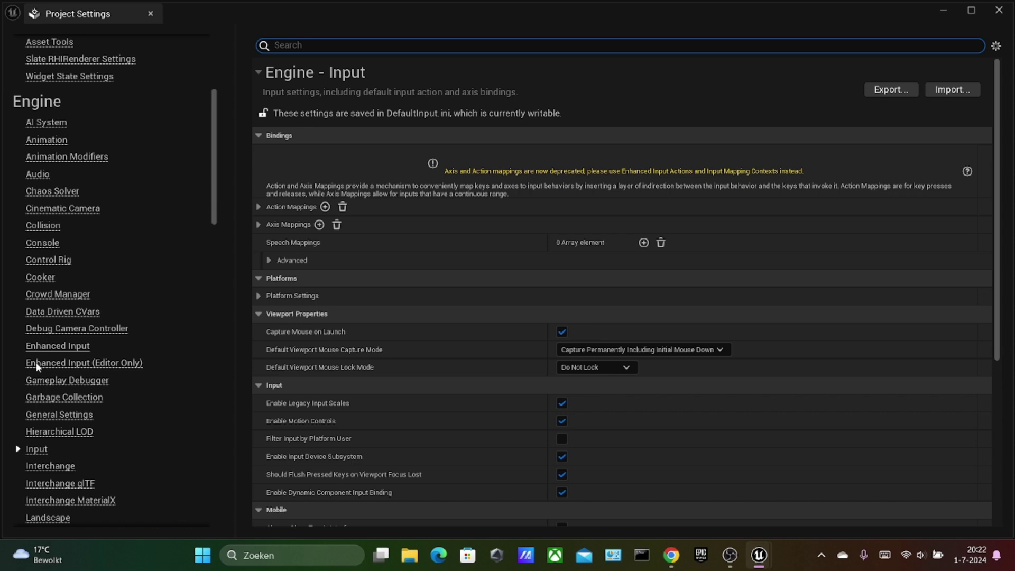
{"action": "left_click", "coordinate": [881, 91]}
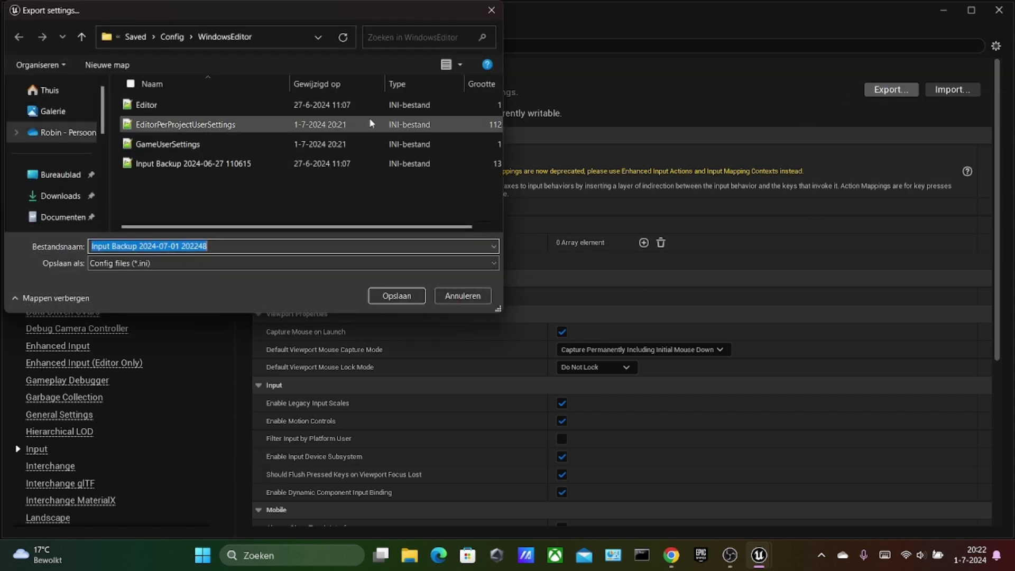
{"action": "left_click", "coordinate": [78, 197]}
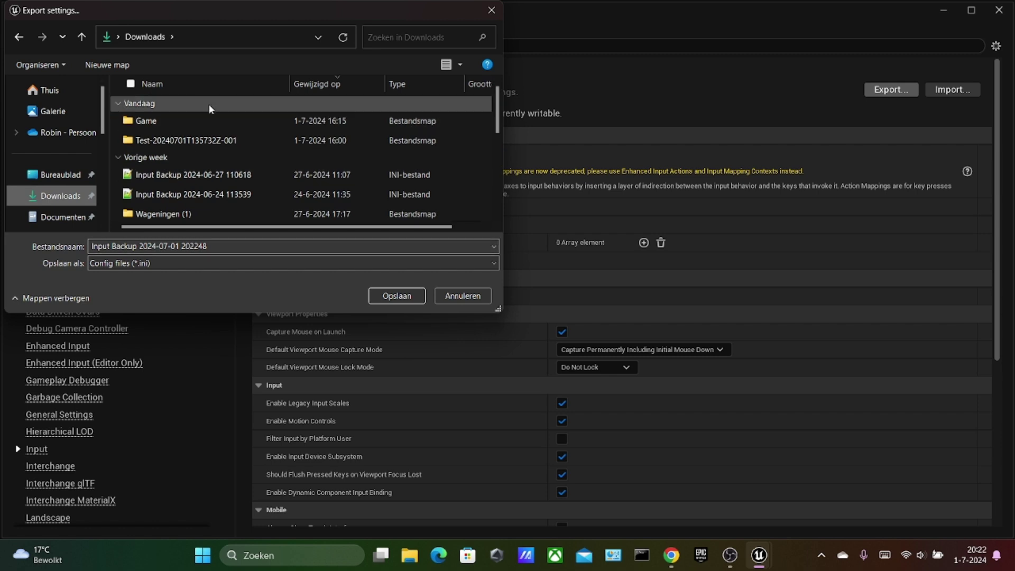
{"action": "left_click", "coordinate": [398, 296]}
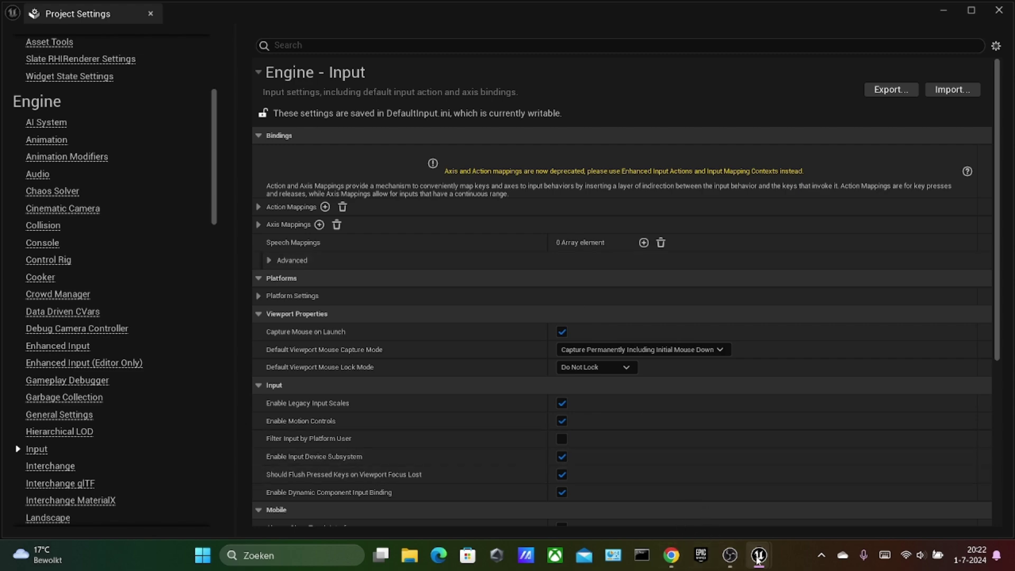
- Quit the ArchVizExplorer54 editor and launch the Prototype project from the Launcher Library
{"action": "left_click", "coordinate": [150, 14]}
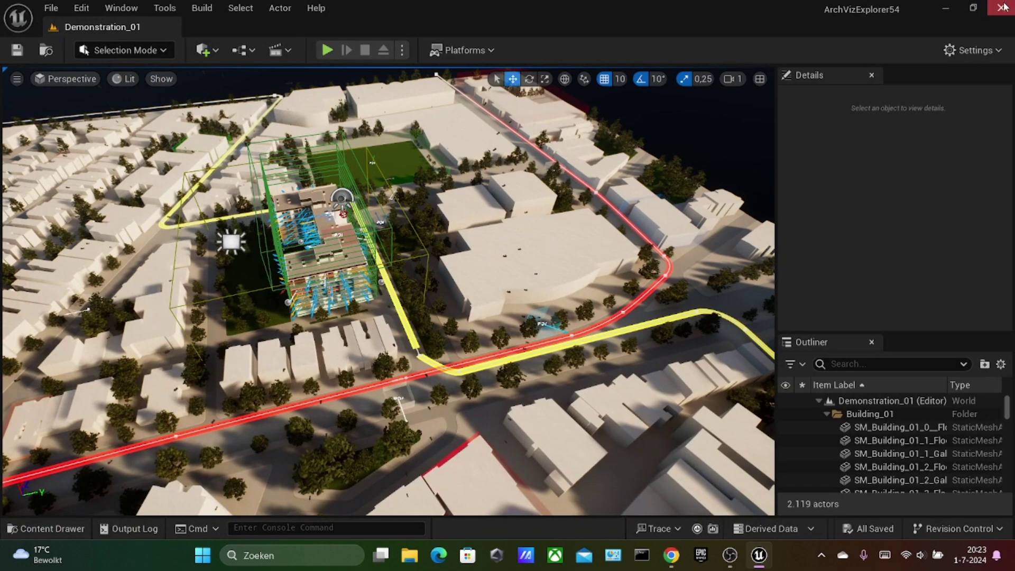
{"action": "left_click", "coordinate": [1003, 7]}
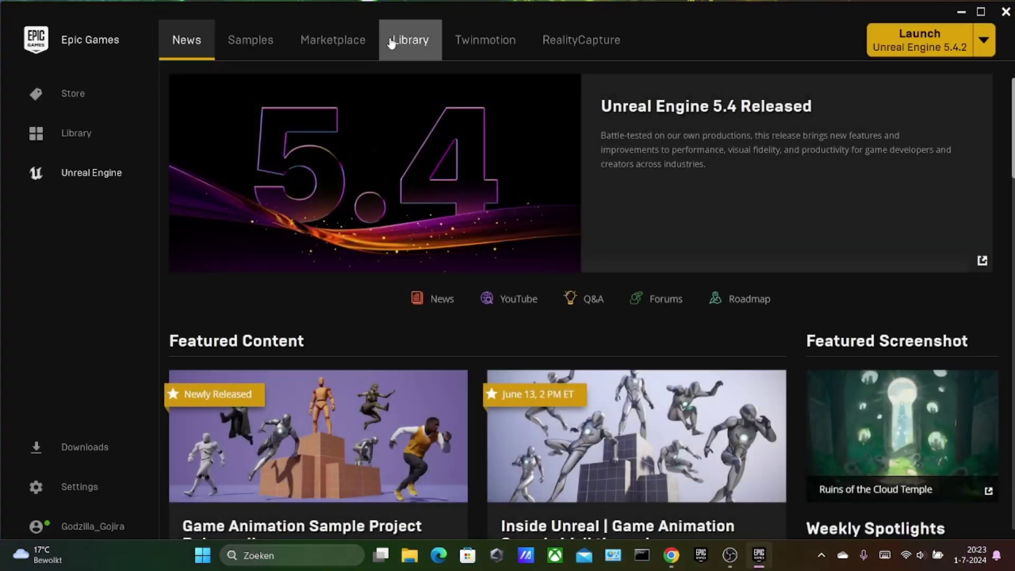
{"action": "left_click", "coordinate": [410, 42]}
{"action": "scroll", "coordinate": [316, 275], "scroll_direction": "down", "scroll_amount": 1}
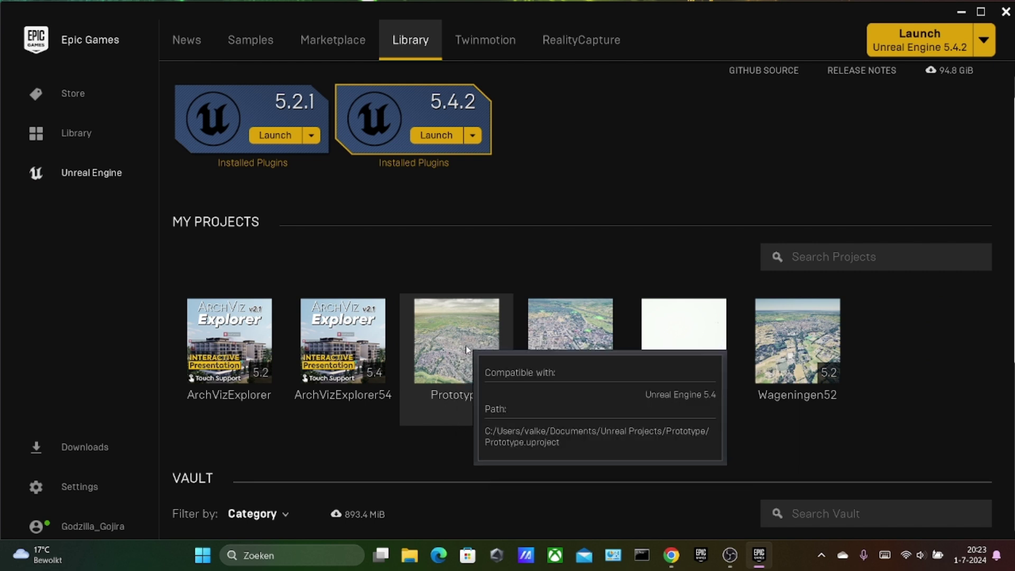
{"action": "double_click", "coordinate": [442, 332]}
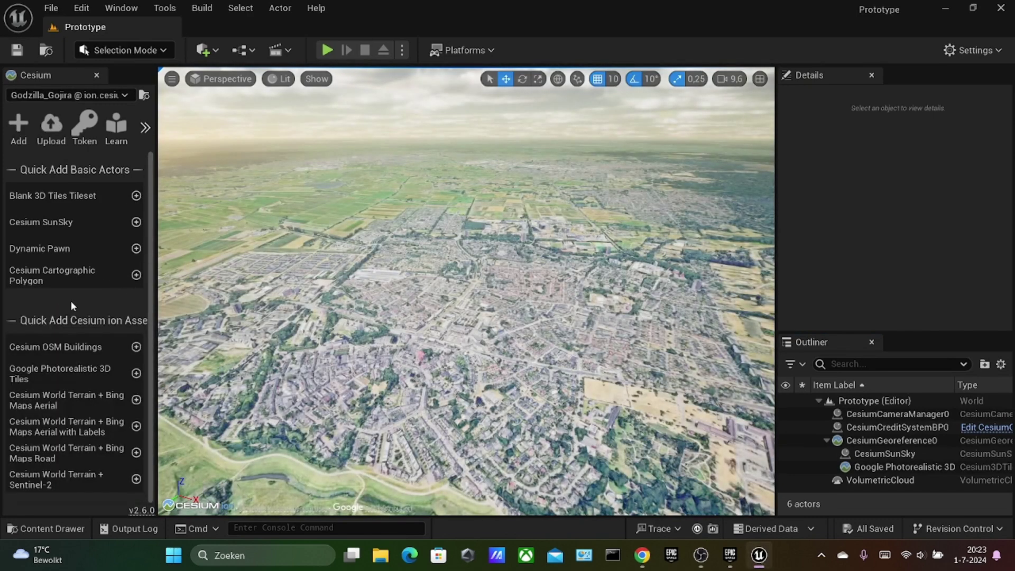
{"action": "left_click", "coordinate": [70, 6]}
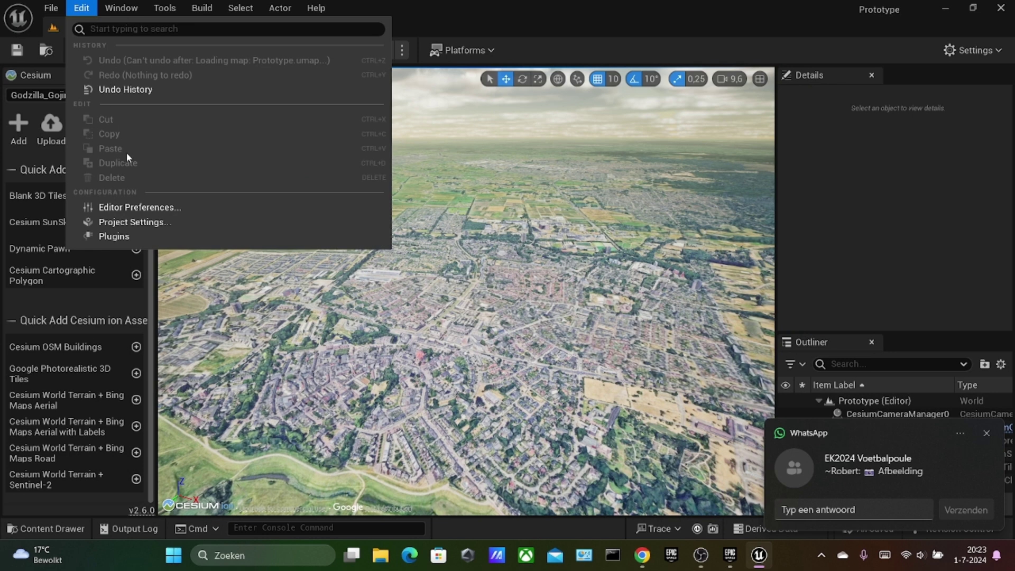
{"action": "left_click", "coordinate": [129, 222]}
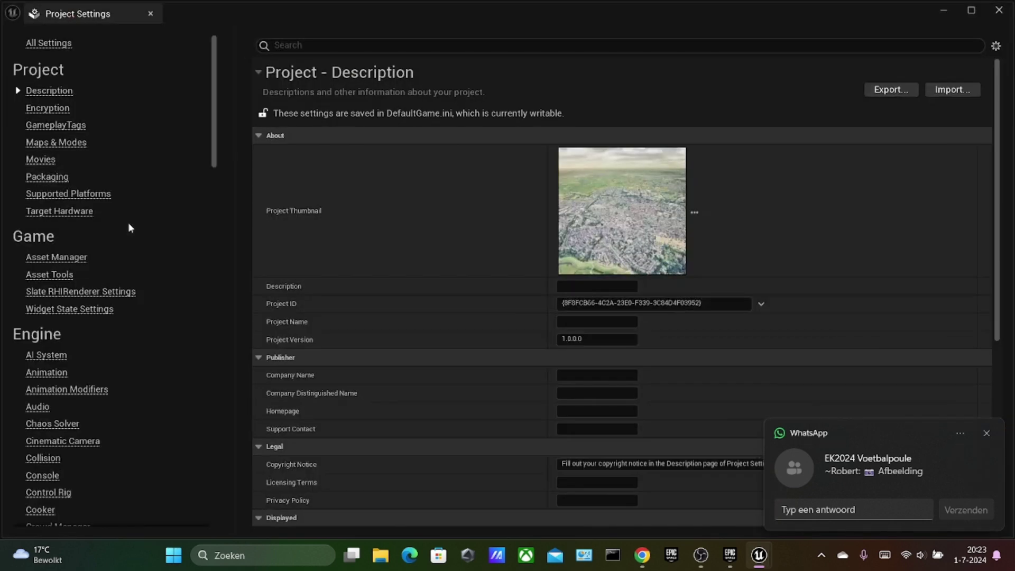
{"action": "left_click", "coordinate": [938, 90]}
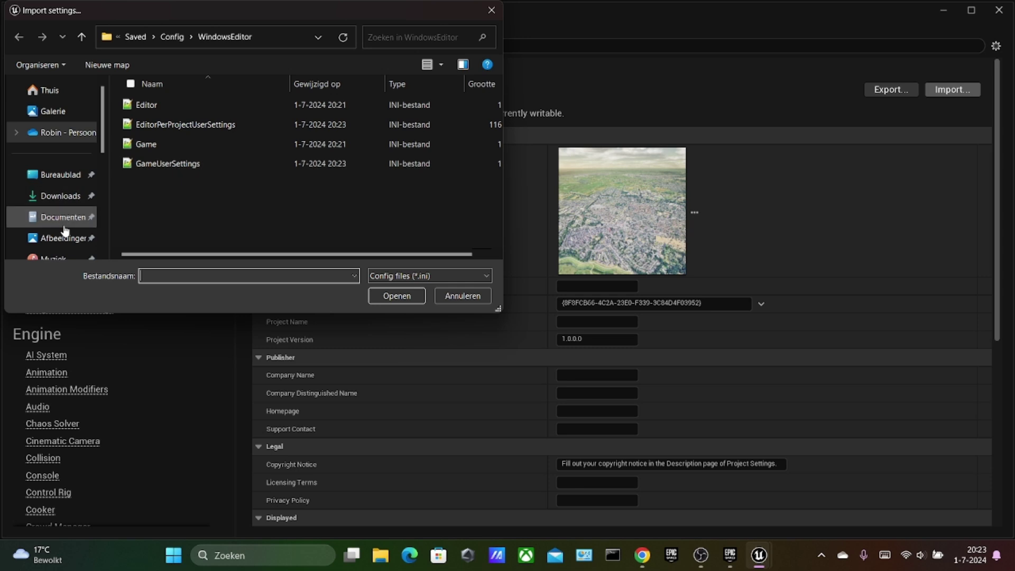
{"action": "left_click", "coordinate": [56, 197]}
{"action": "left_click", "coordinate": [173, 125]}
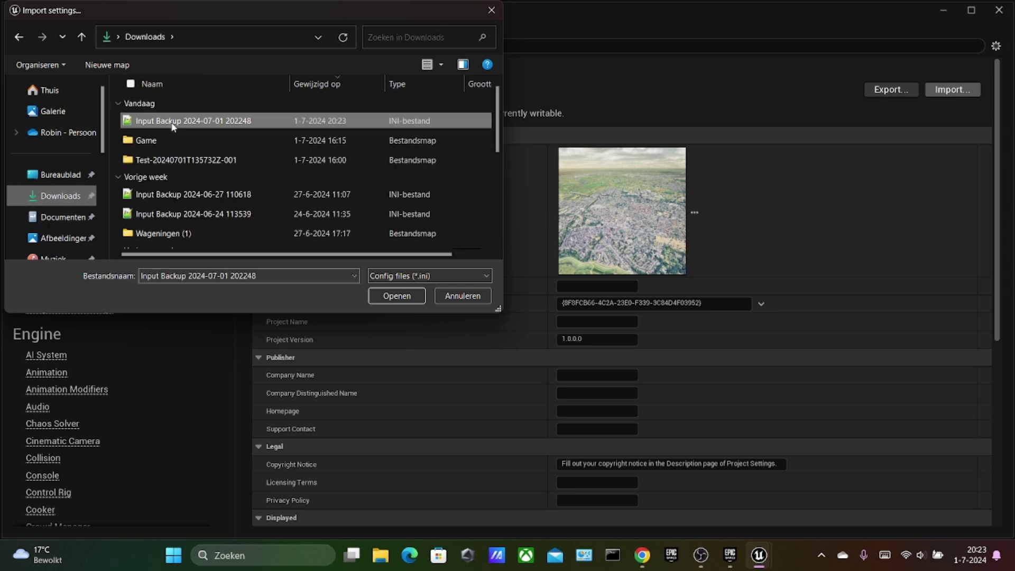
{"action": "left_click", "coordinate": [392, 299]}
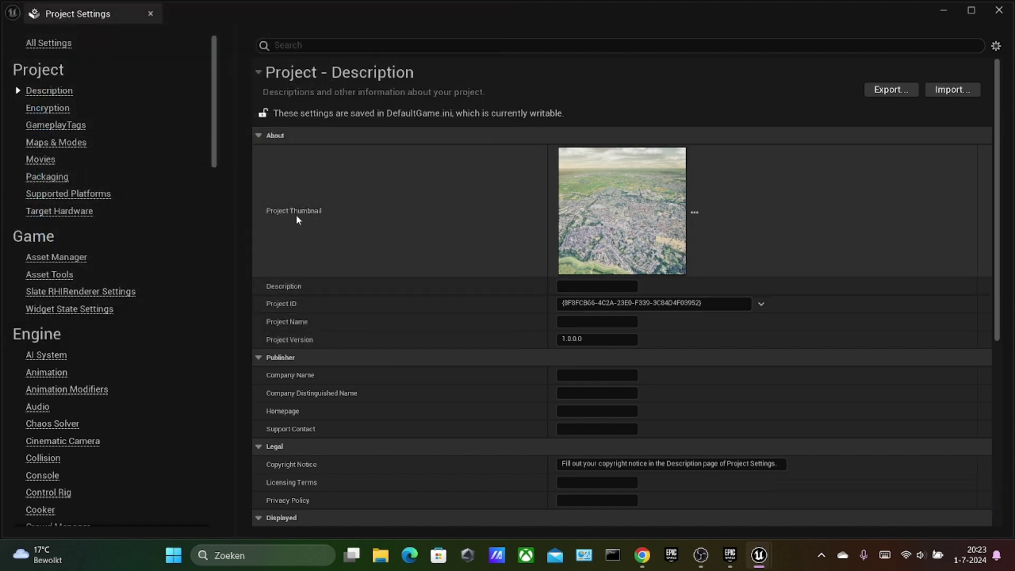
{"action": "left_click", "coordinate": [151, 13]}
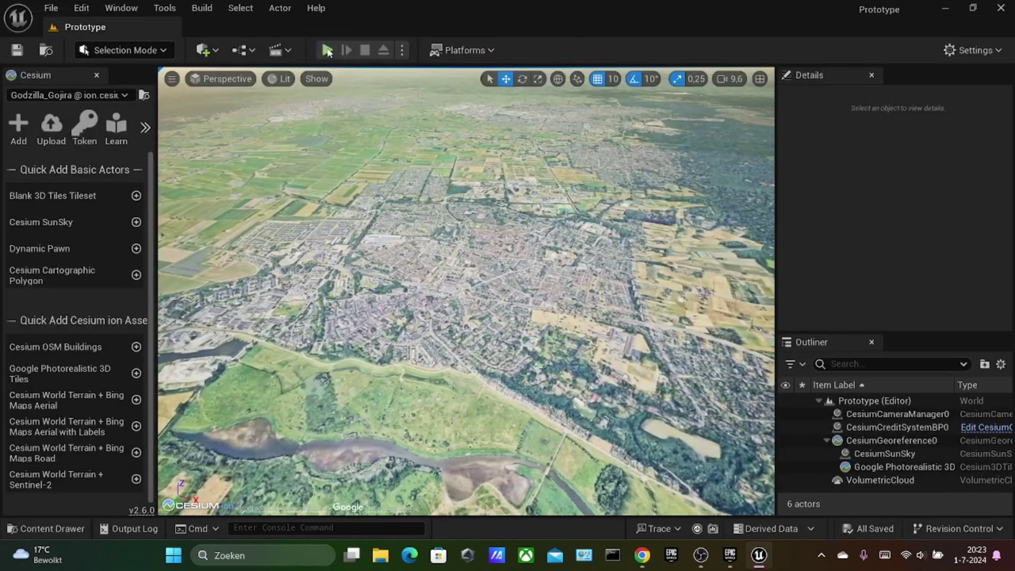
- Play the Cesium city level in the editor, then stop it with Esc
{"action": "left_click", "coordinate": [327, 50]}
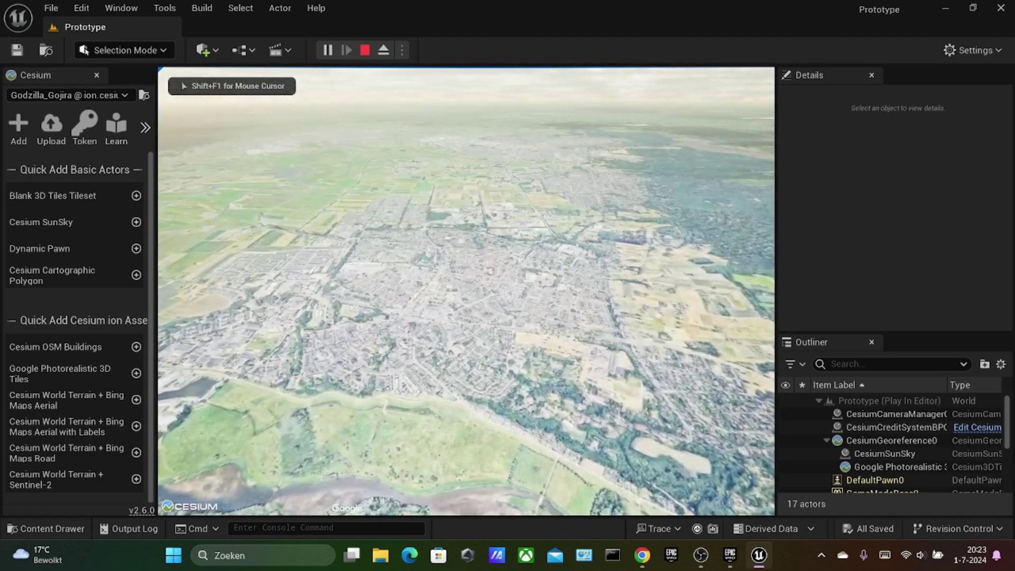
{"action": "left_click", "coordinate": [401, 206]}
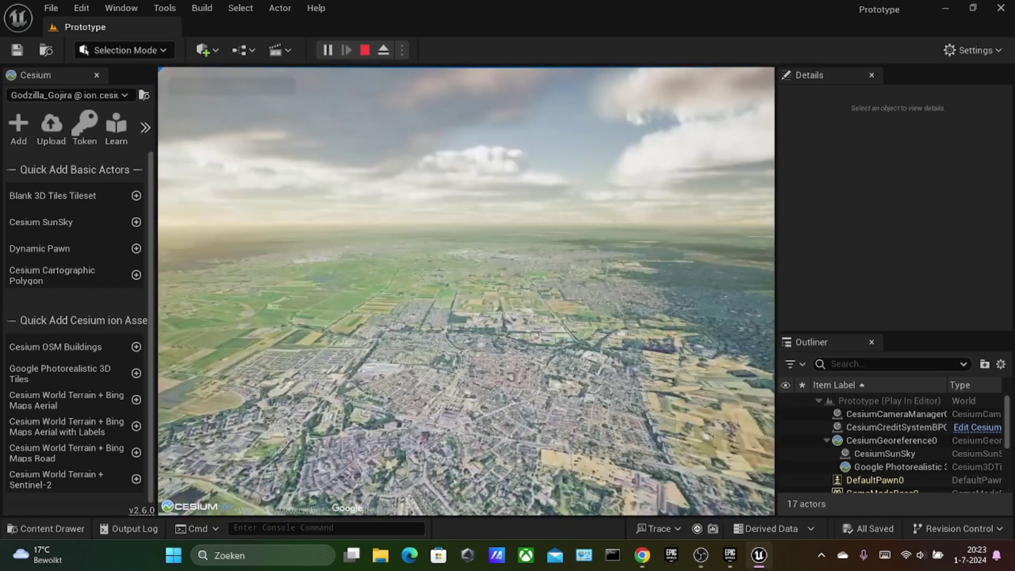
{"action": "key", "text": "Escape"}
- Drag BP_AVE_SunSky from ArchVizExplorer > Blueprints into the Wageningen viewport
{"action": "left_click", "coordinate": [62, 534]}
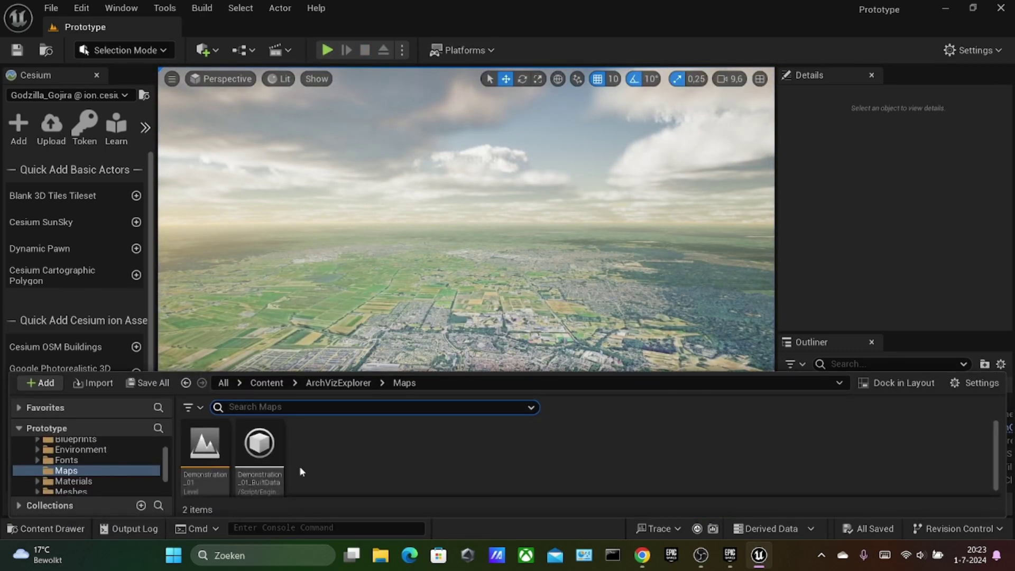
{"action": "scroll", "coordinate": [90, 488], "scroll_direction": "up", "scroll_amount": 2}
{"action": "left_click", "coordinate": [127, 466]}
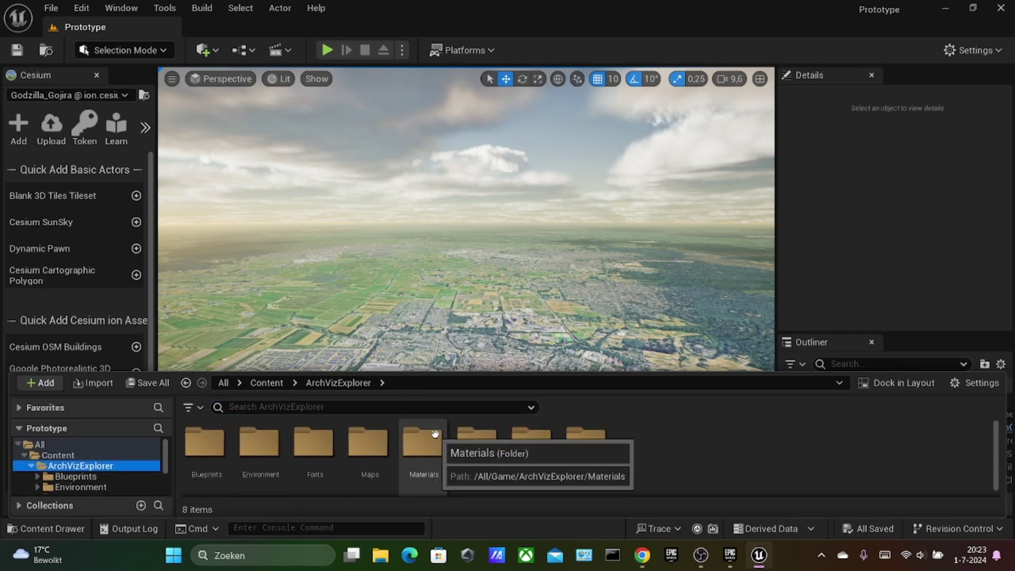
{"action": "scroll", "coordinate": [646, 464], "scroll_direction": "down", "scroll_amount": 1}
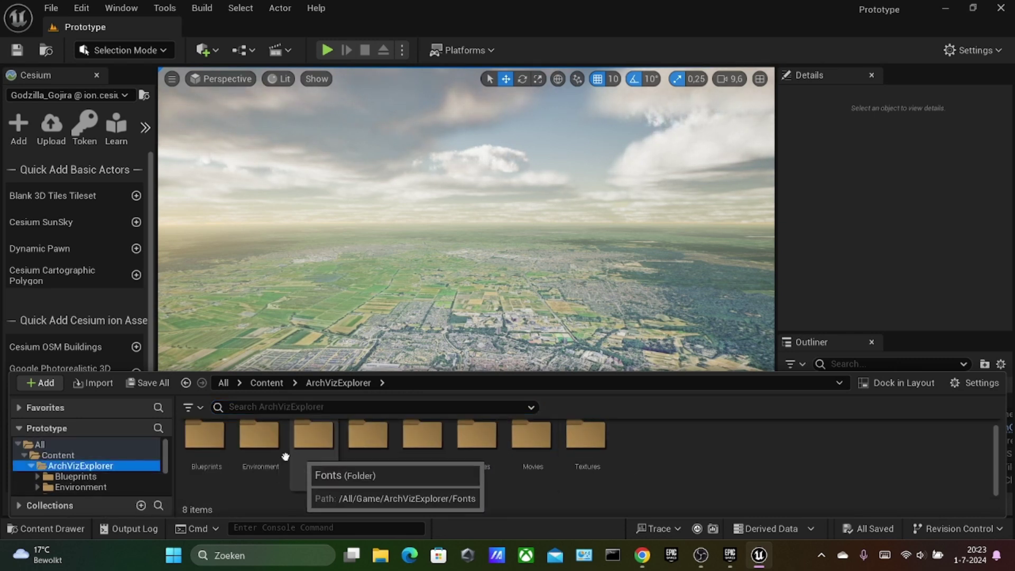
{"action": "double_click", "coordinate": [206, 441]}
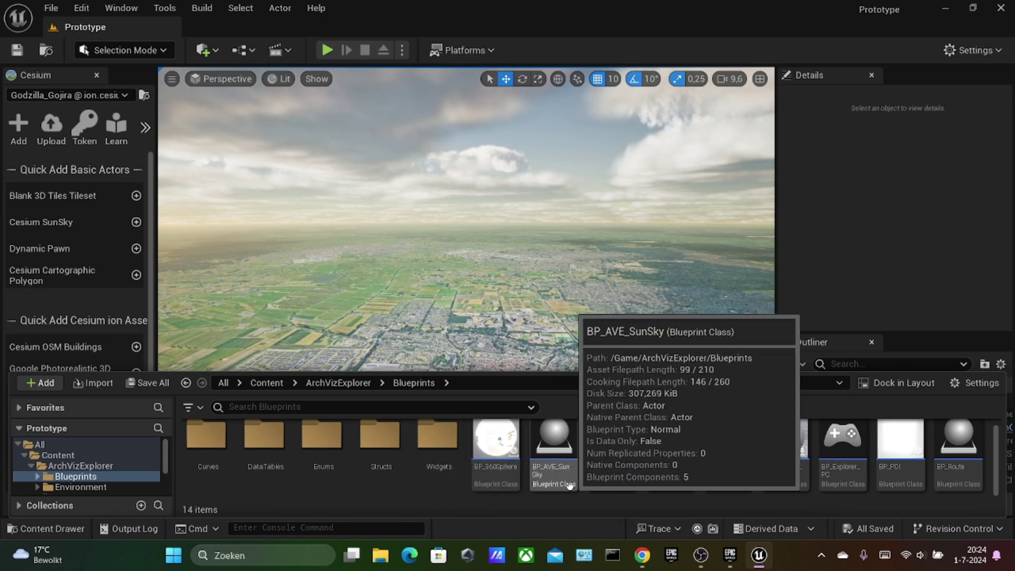
{"action": "left_click", "coordinate": [560, 467]}
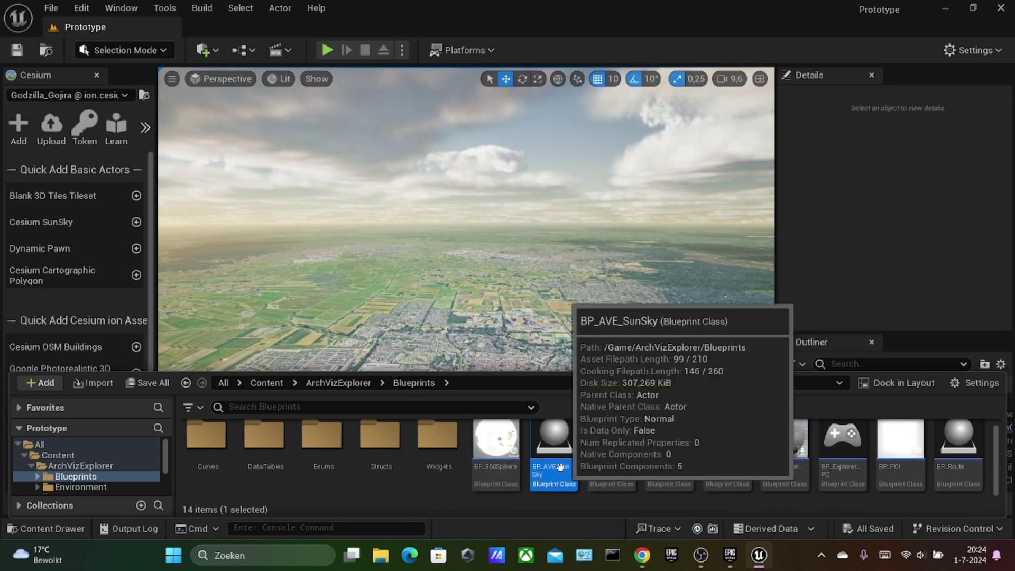
{"action": "left_click_drag", "start_coordinate": [560, 467], "coordinate": [491, 333]}
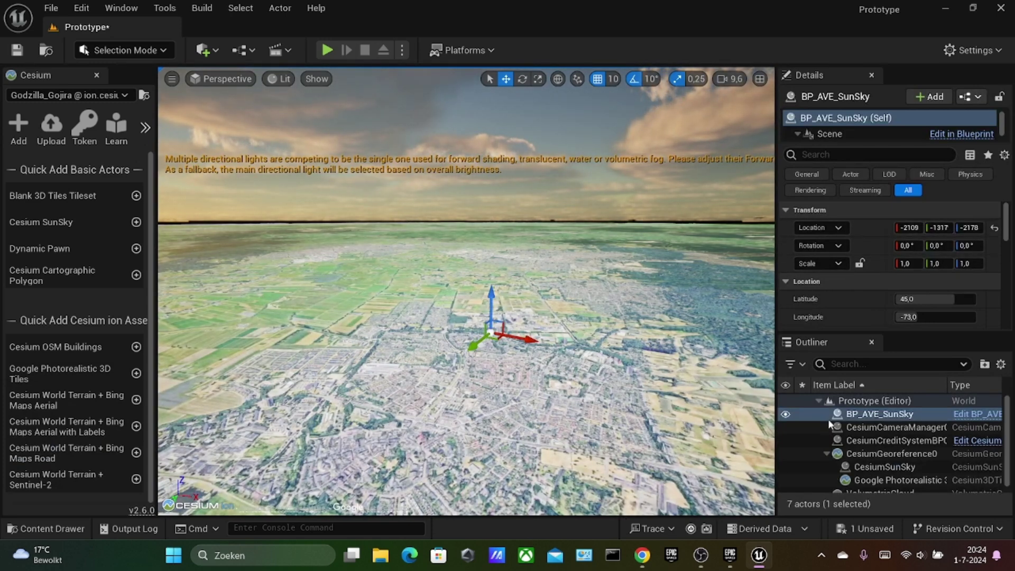
- Delete the CesiumSunSky actor from the Outliner
{"action": "scroll", "coordinate": [914, 479], "scroll_direction": "down", "scroll_amount": 1}
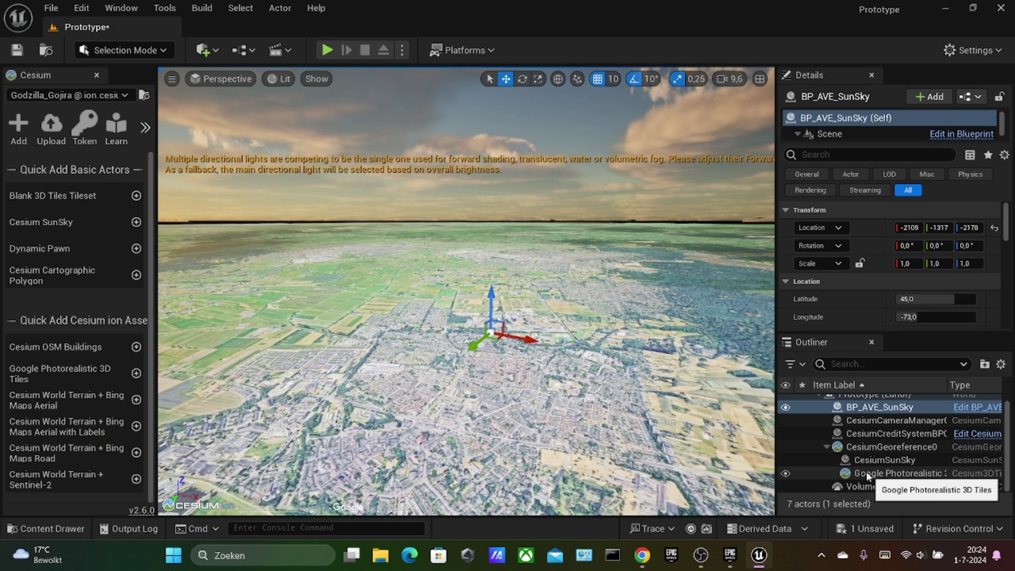
{"action": "scroll", "coordinate": [904, 473], "scroll_direction": "up", "scroll_amount": 1}
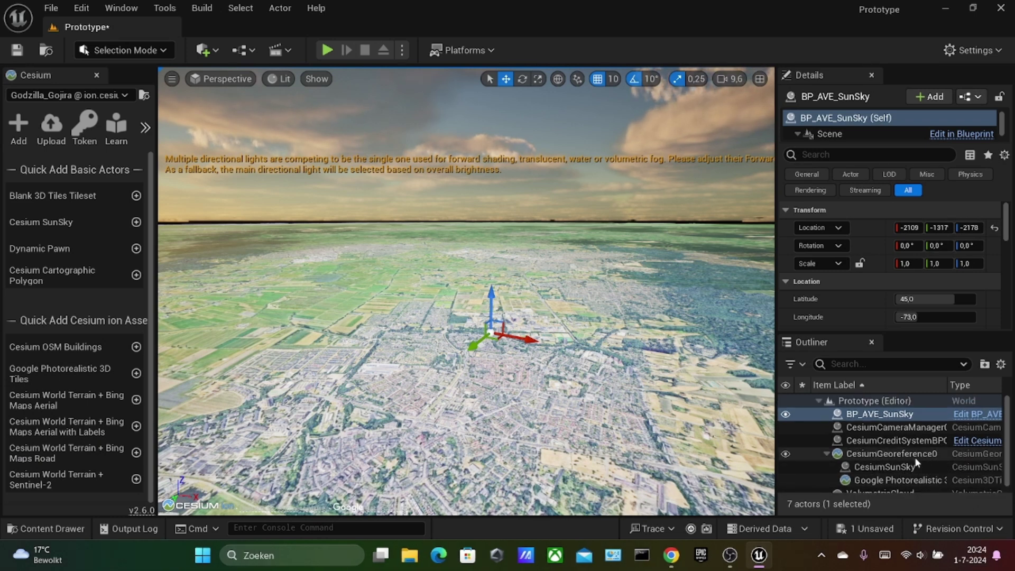
{"action": "scroll", "coordinate": [918, 463], "scroll_direction": "down", "scroll_amount": 1}
{"action": "left_click", "coordinate": [877, 464]}
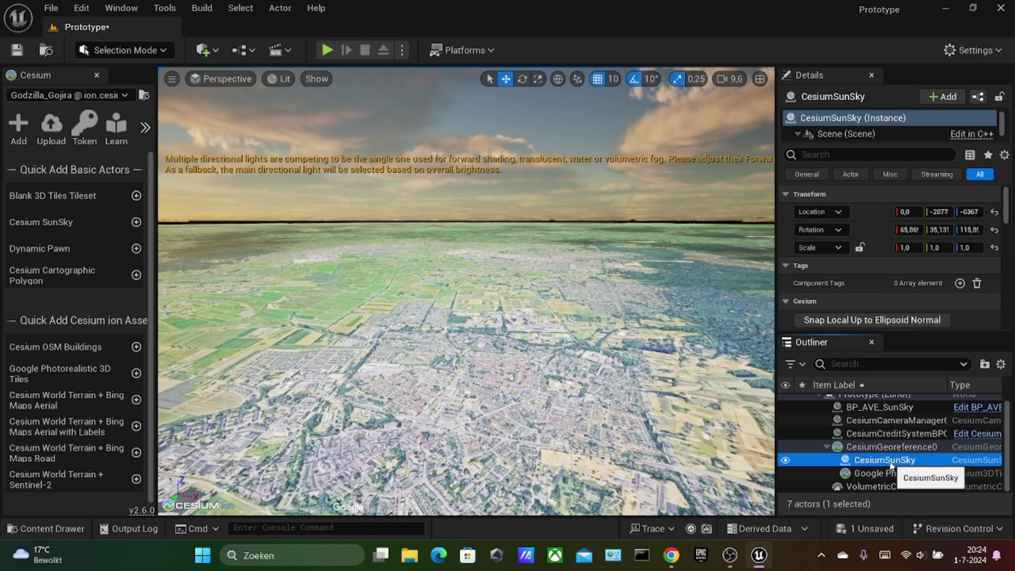
{"action": "key", "text": "Delete"}
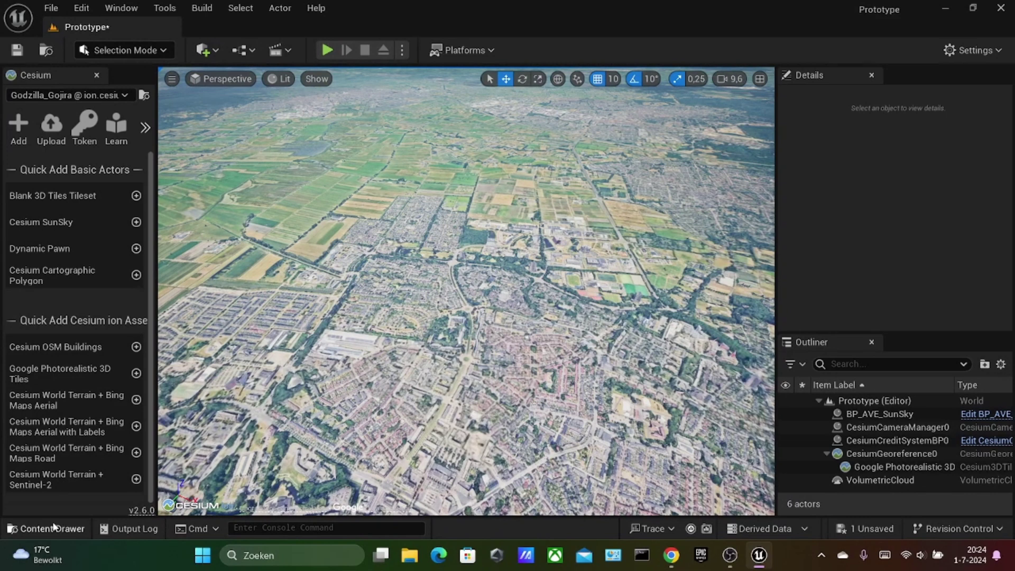
- Drag BP_Explorer_Pawn from the ArchVizExplorer Blueprints into the viewport above Wageningen
{"action": "left_click", "coordinate": [55, 528]}
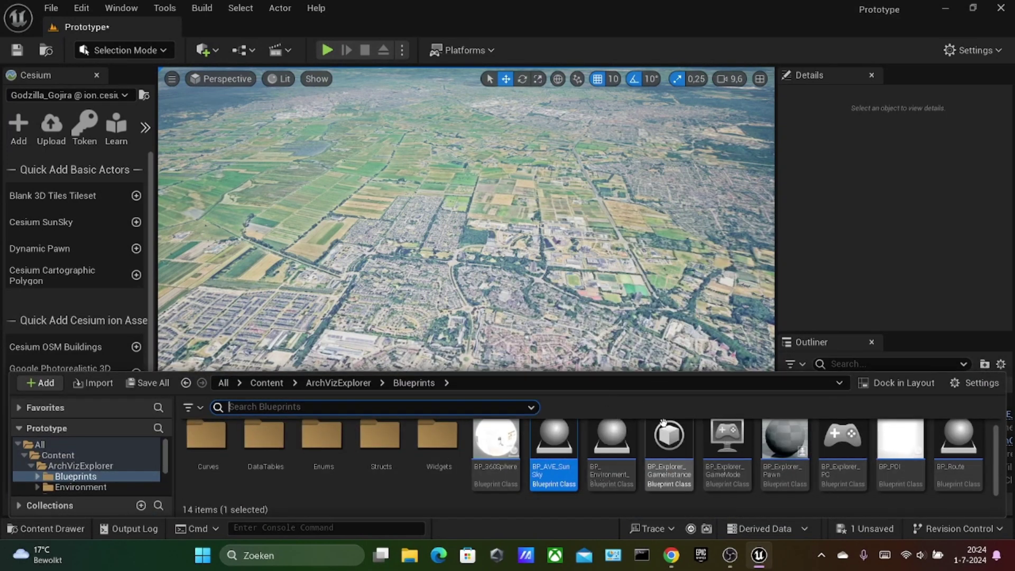
{"action": "left_click_drag", "start_coordinate": [785, 438], "coordinate": [506, 305]}
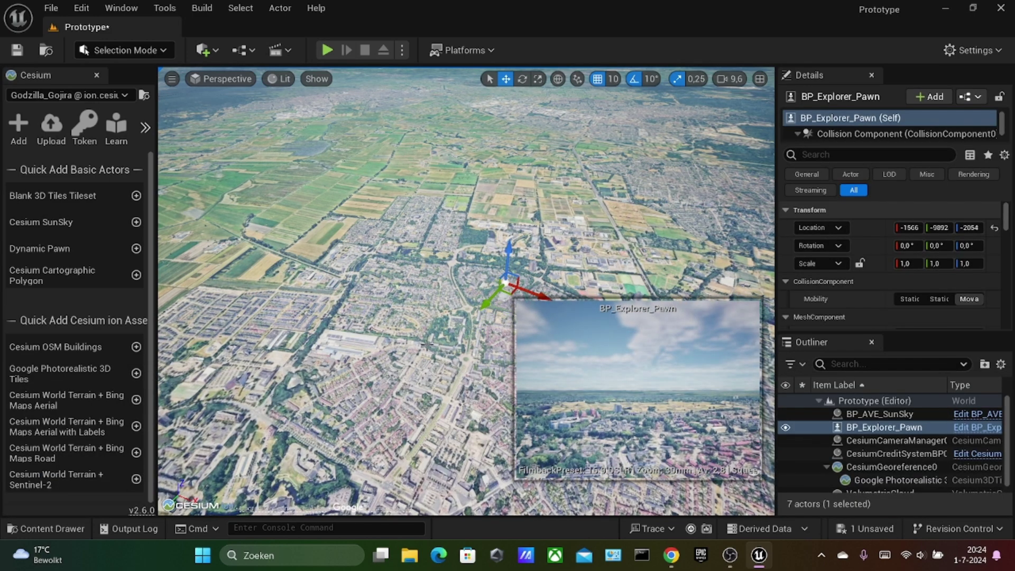
{"action": "right_click_drag", "start_coordinate": [427, 345], "coordinate": [423, 317]}
- Close the Content Drawer and open the level's World Settings
{"action": "left_click", "coordinate": [79, 527]}
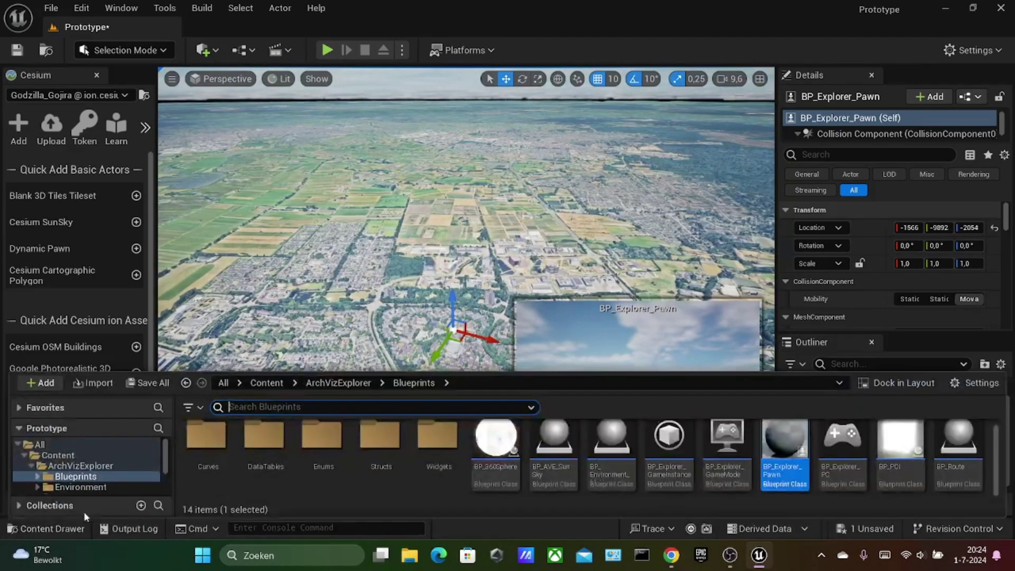
{"action": "left_click", "coordinate": [903, 318]}
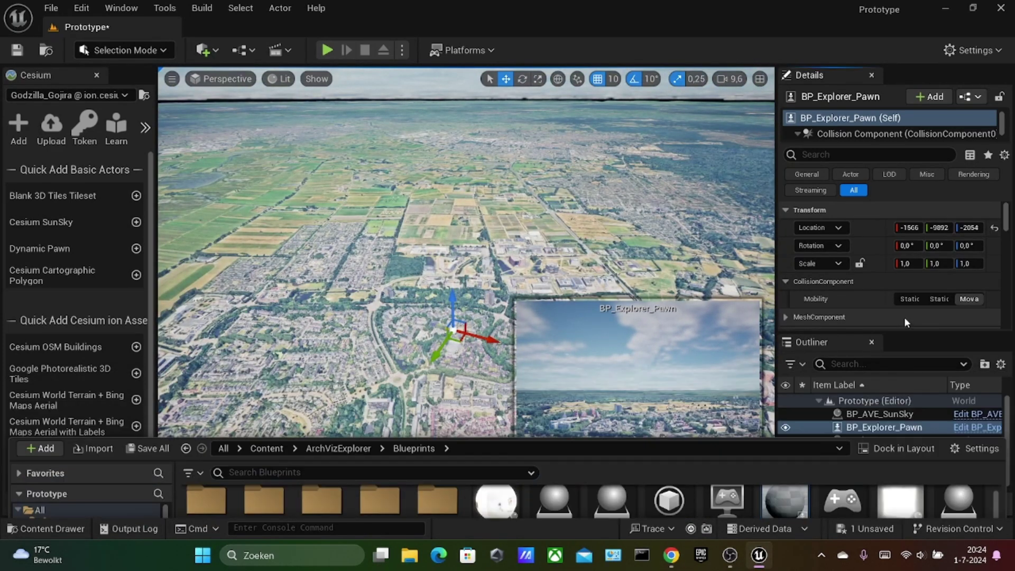
{"action": "left_click", "coordinate": [972, 50]}
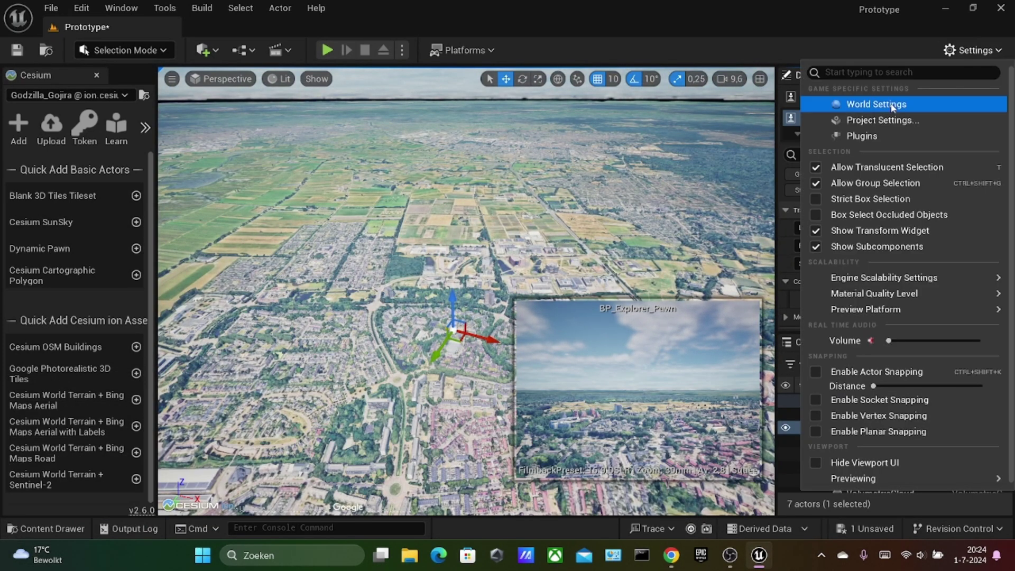
{"action": "left_click", "coordinate": [877, 104]}
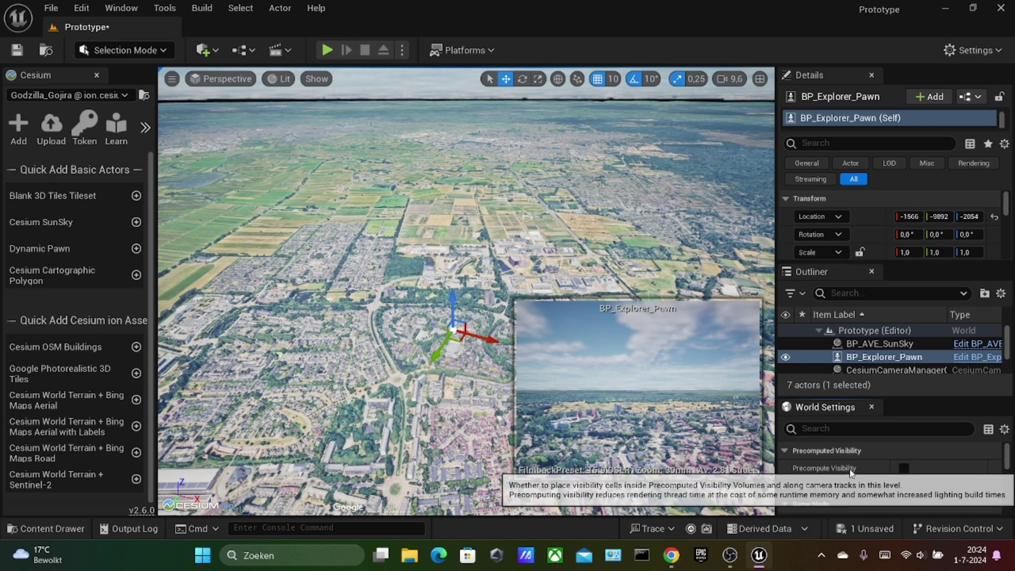
{"action": "scroll", "coordinate": [846, 479], "scroll_direction": "down", "scroll_amount": 4}
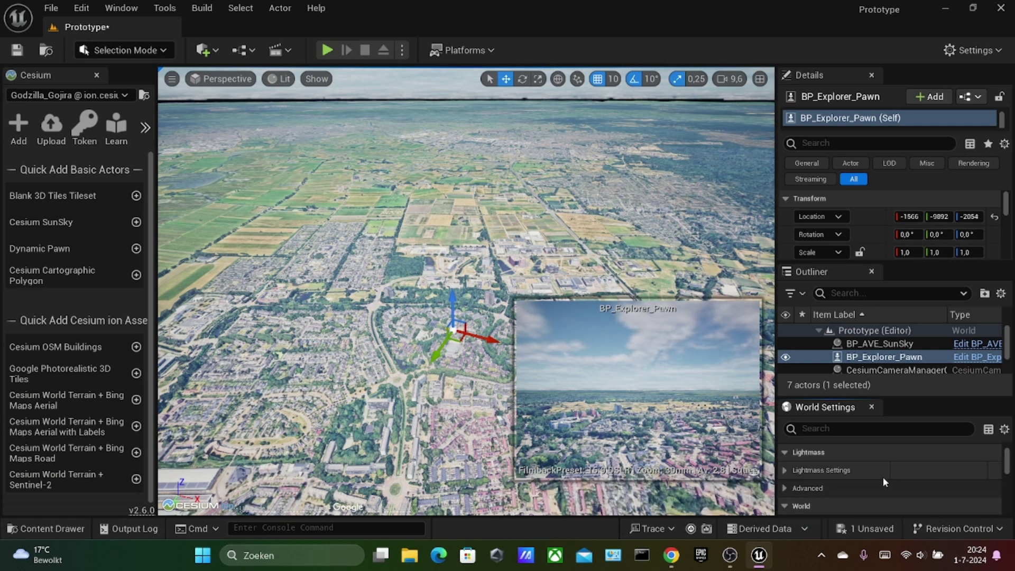
{"action": "scroll", "coordinate": [883, 476], "scroll_direction": "up", "scroll_amount": 4}
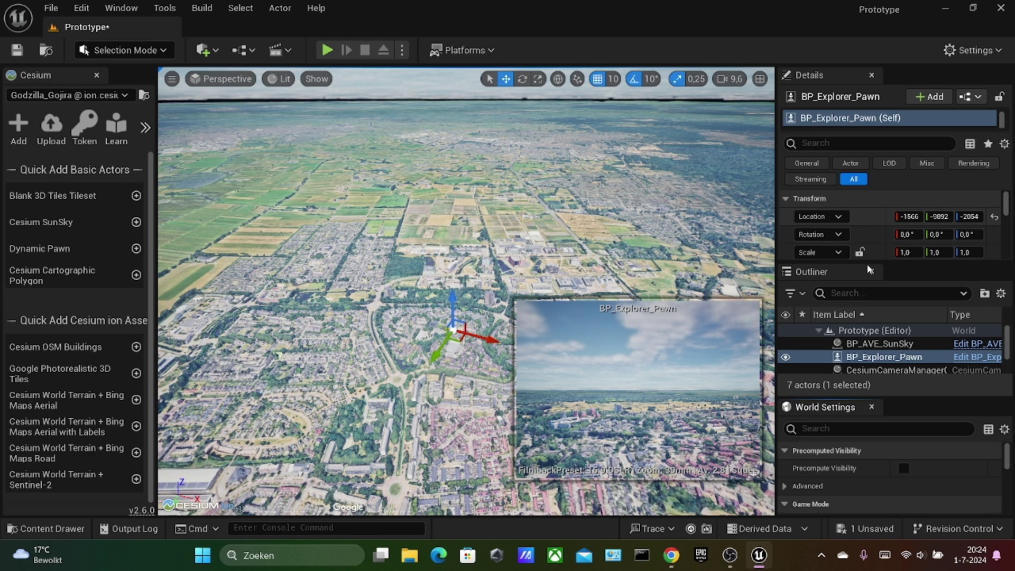
{"action": "scroll", "coordinate": [882, 361], "scroll_direction": "down", "scroll_amount": 1}
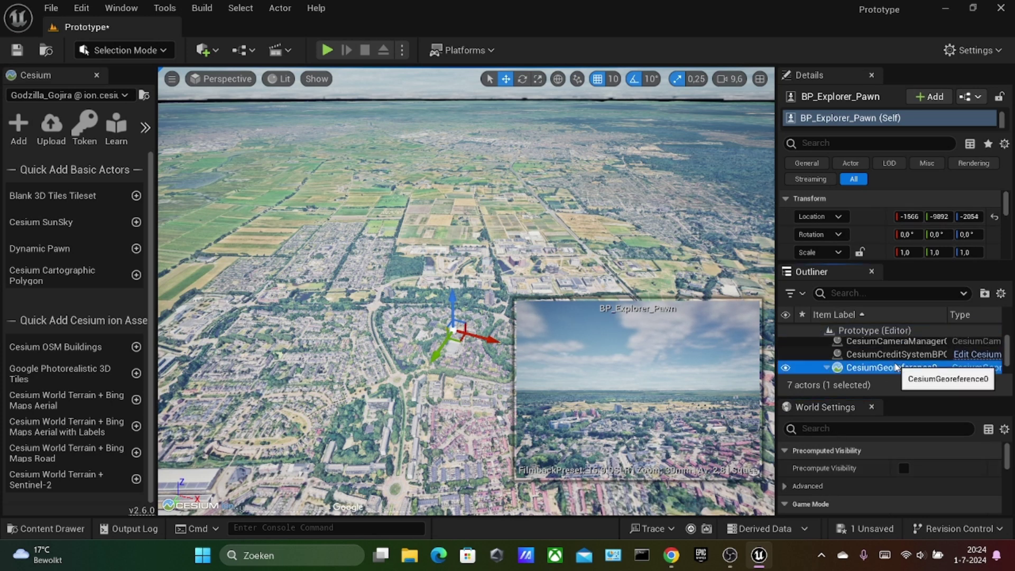
{"action": "left_click", "coordinate": [888, 367]}
- Set GameMode Override to BP_Explorer_GameMode and start a Play test
{"action": "left_click", "coordinate": [958, 48]}
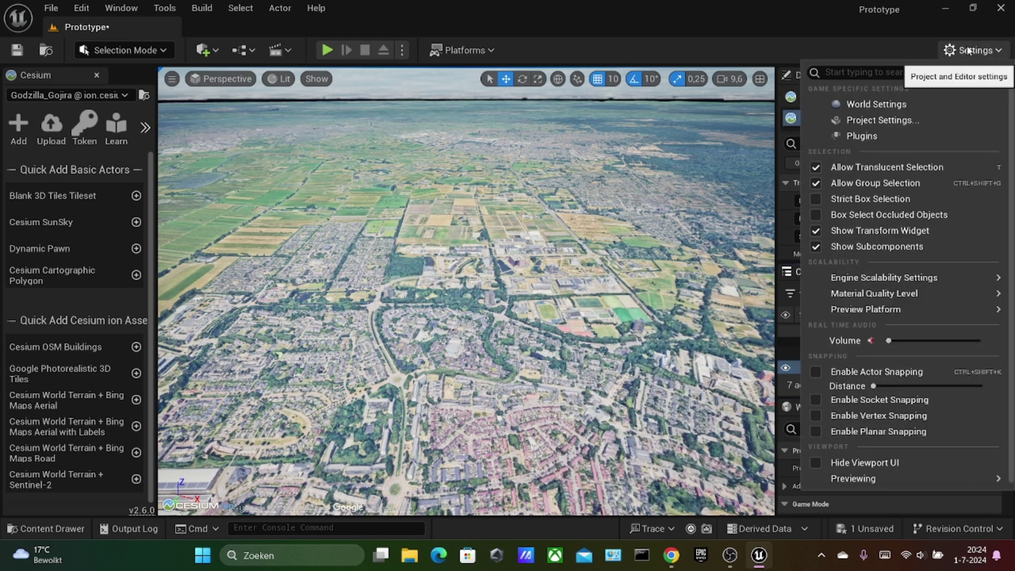
{"action": "left_click", "coordinate": [922, 105]}
{"action": "scroll", "coordinate": [871, 442], "scroll_direction": "down", "scroll_amount": 3}
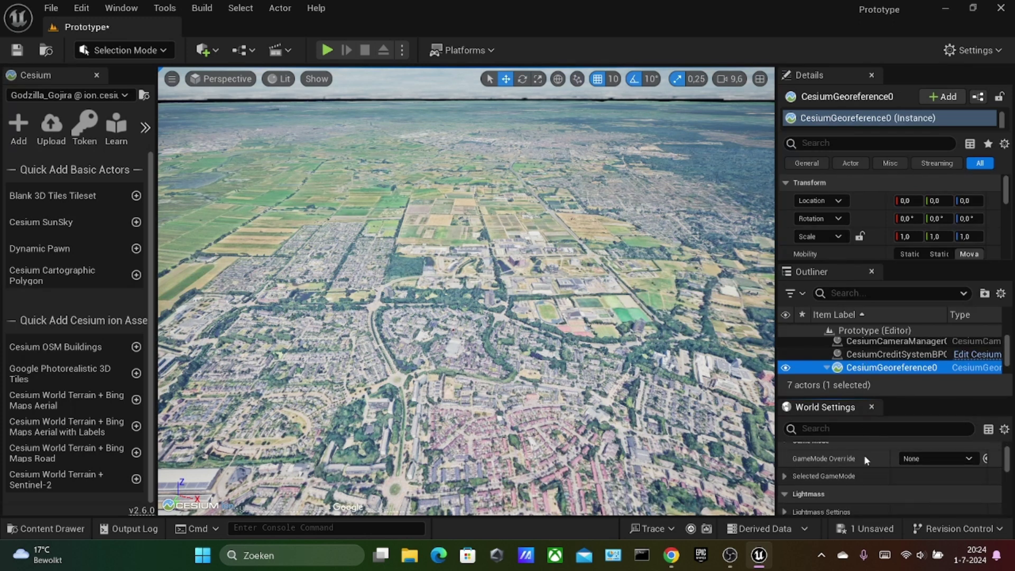
{"action": "left_click", "coordinate": [926, 457]}
{"action": "left_click", "coordinate": [909, 354]}
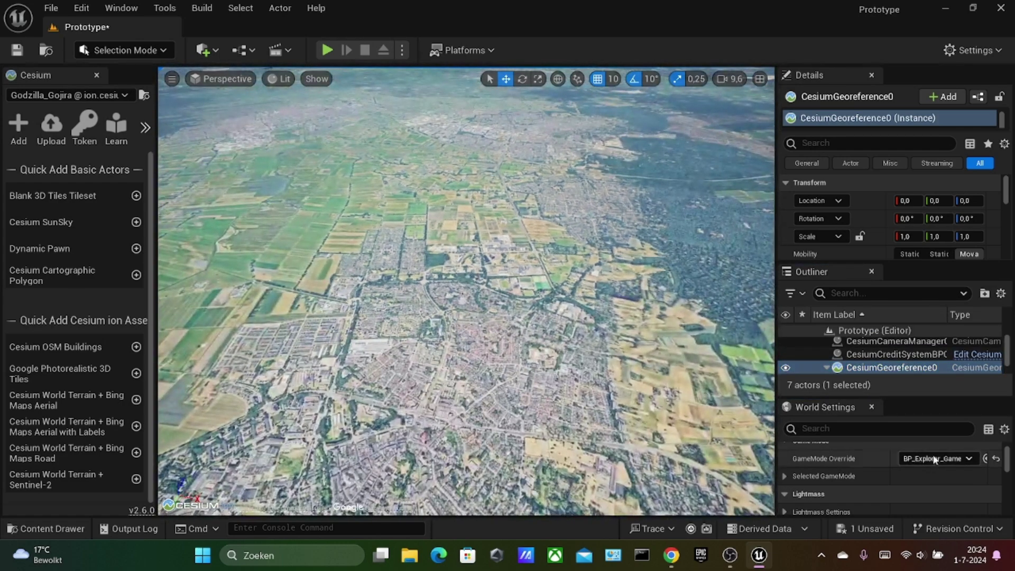
{"action": "left_click", "coordinate": [934, 459]}
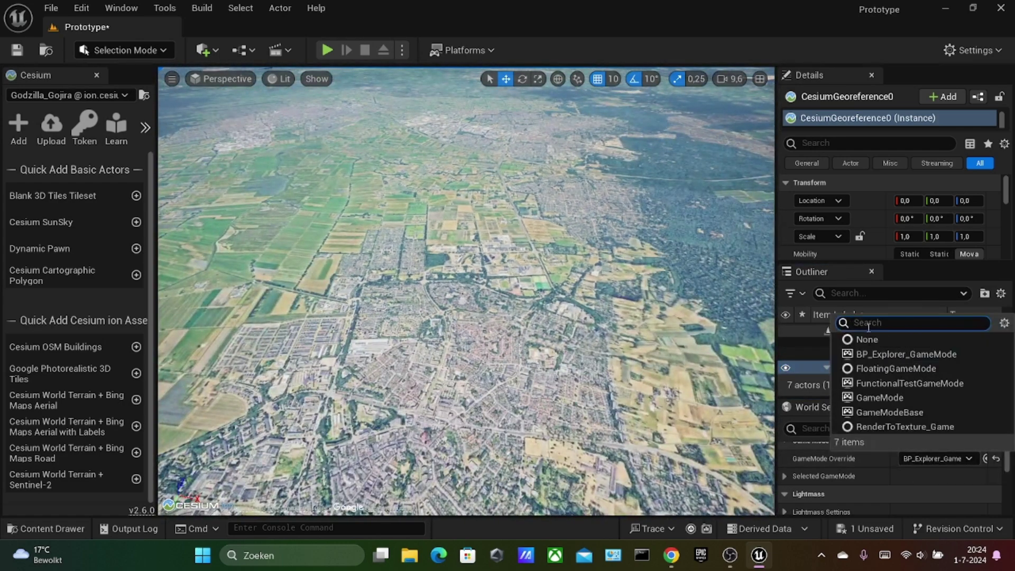
{"action": "left_click", "coordinate": [871, 355]}
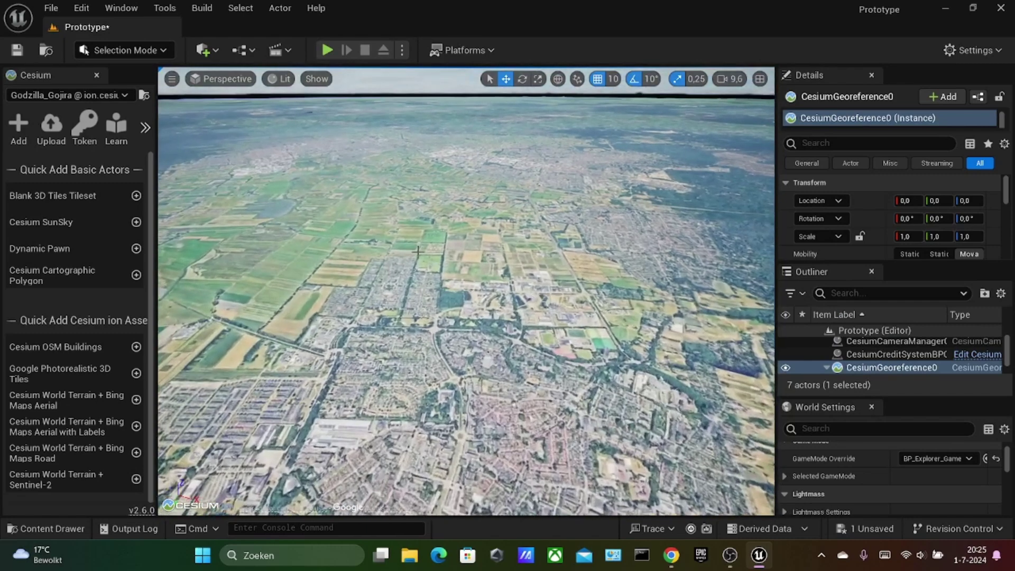
{"action": "left_click", "coordinate": [327, 50]}
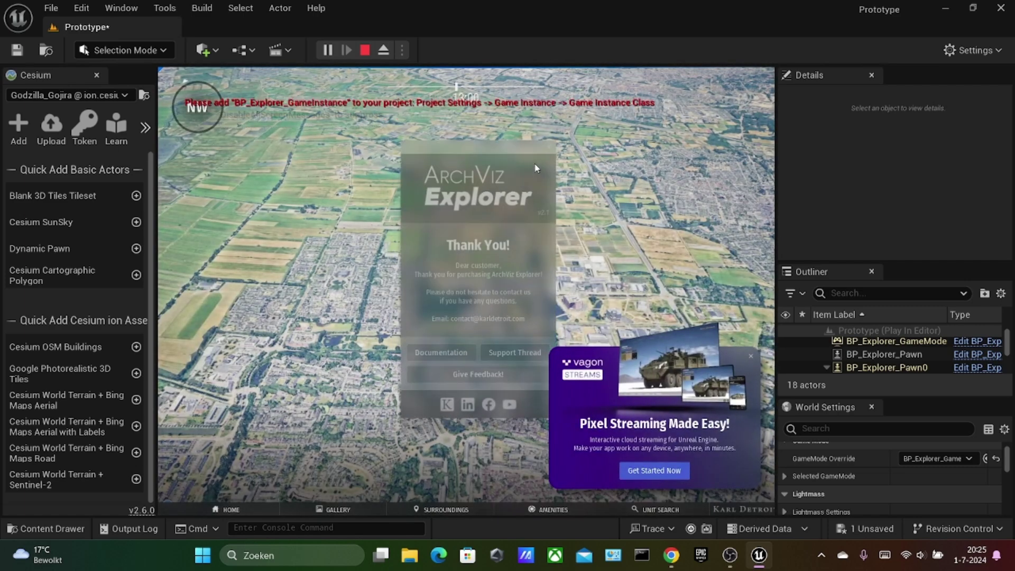
- Dismiss the Pixel Streaming advert, stop play, and close the Message Log of BP_Explorer_GI errors
{"action": "left_click", "coordinate": [752, 359]}
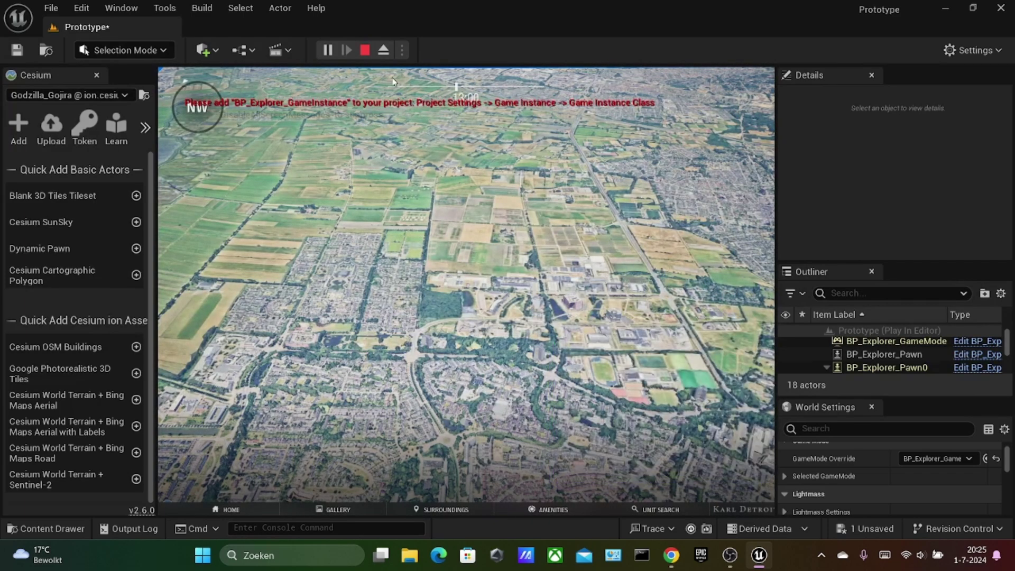
{"action": "left_click", "coordinate": [365, 50]}
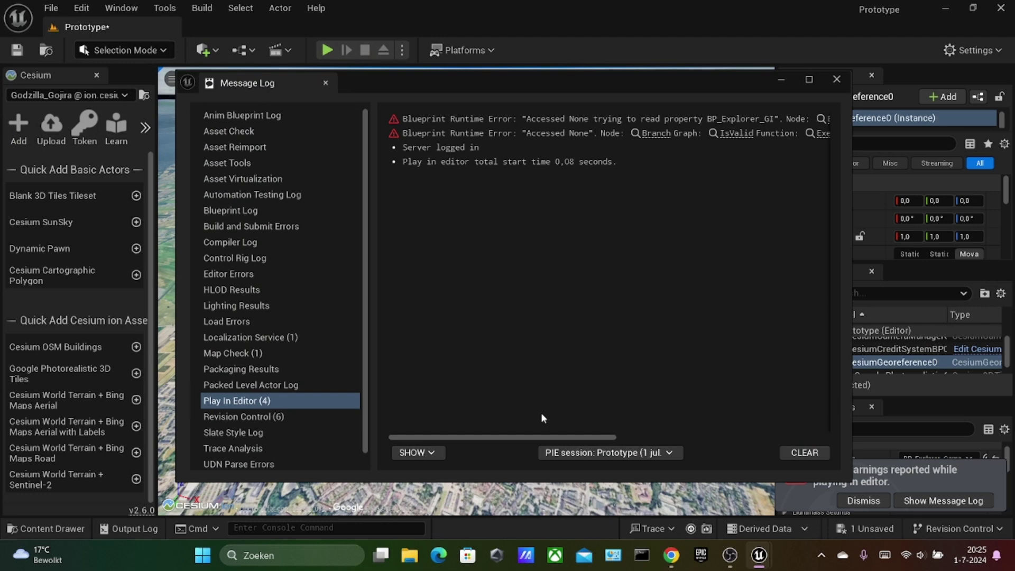
{"action": "left_click_drag", "start_coordinate": [542, 439], "coordinate": [808, 408]}
{"action": "left_click", "coordinate": [837, 80]}
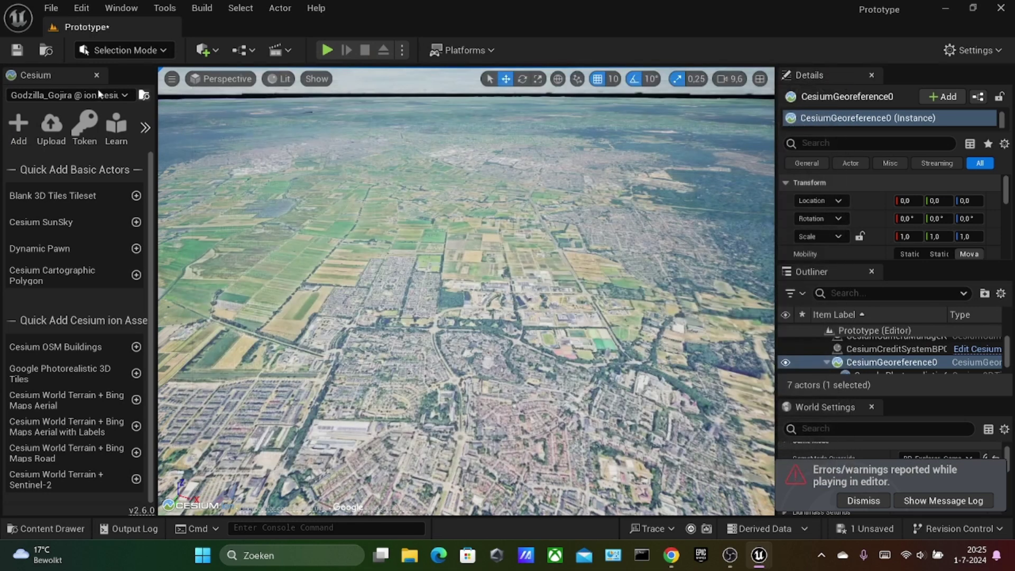
{"action": "left_click", "coordinate": [52, 8]}
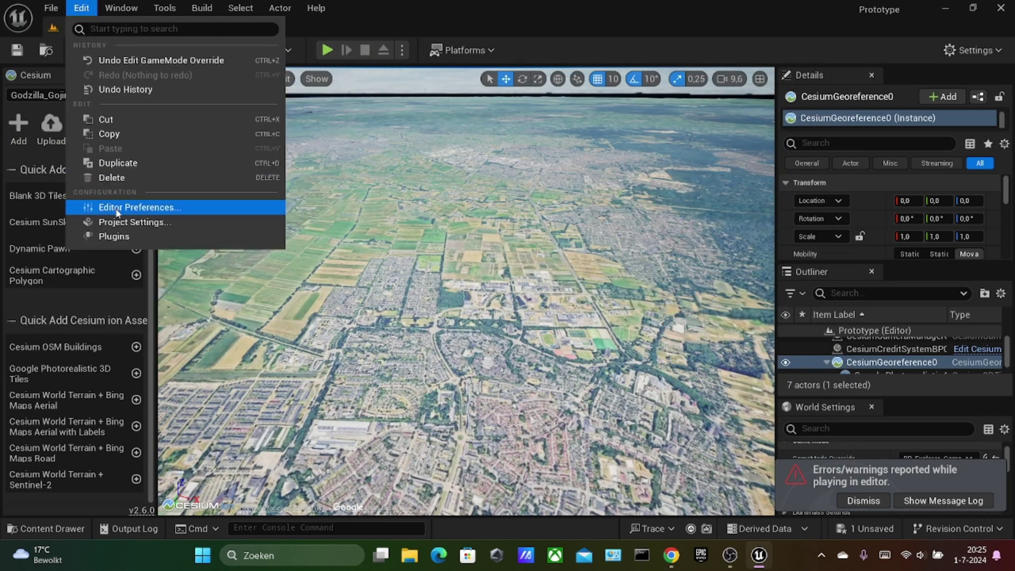
- Open and close Project Settings, then run and stop another Play test
{"action": "left_click", "coordinate": [121, 222]}
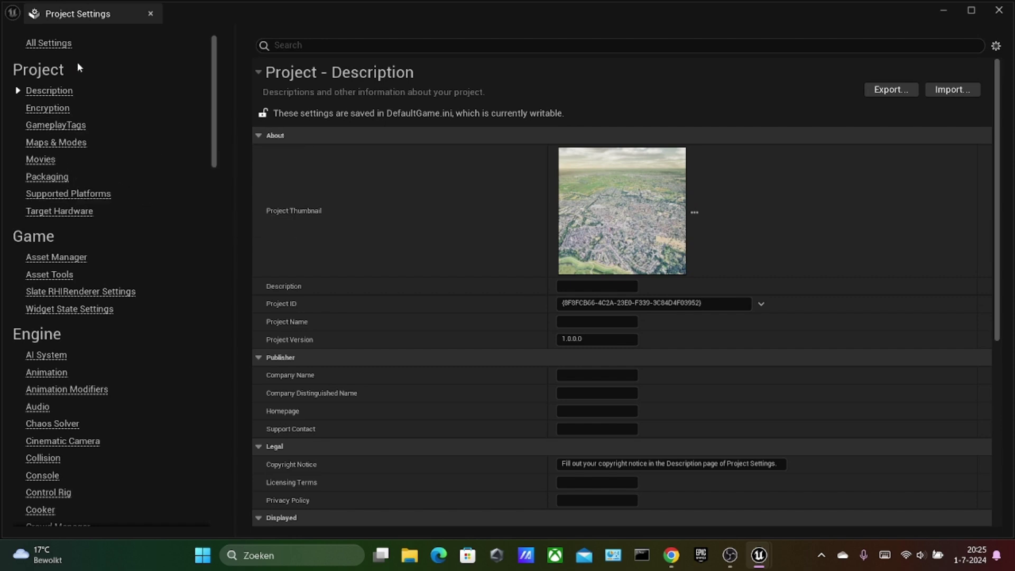
{"action": "left_click", "coordinate": [149, 14]}
{"action": "left_click", "coordinate": [325, 50]}
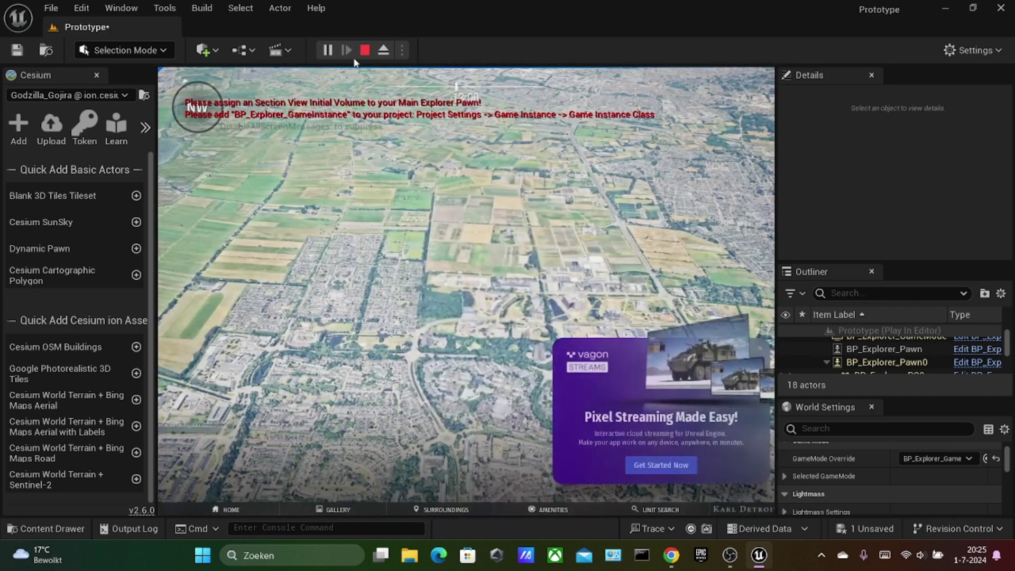
{"action": "left_click", "coordinate": [365, 51]}
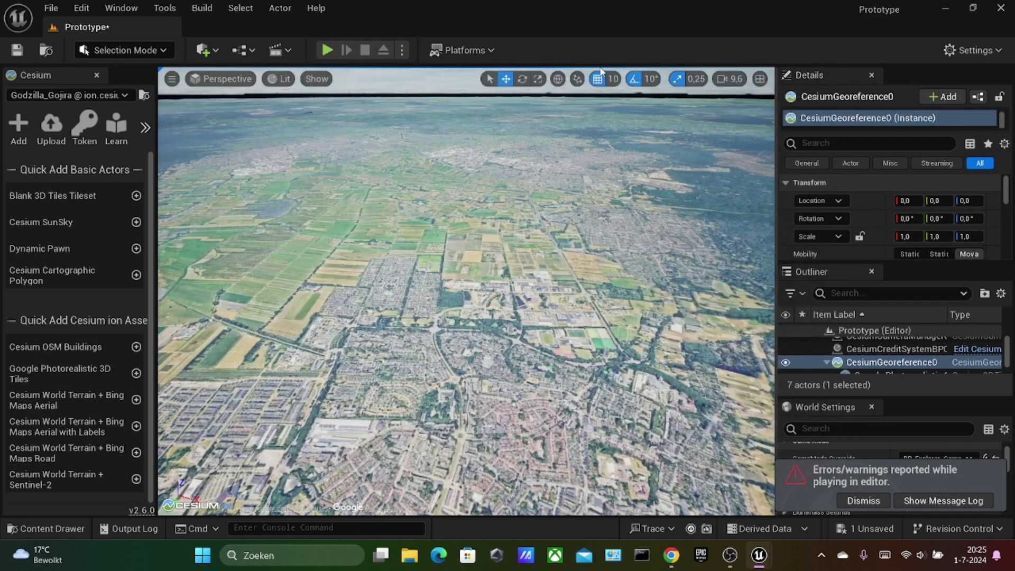
- Set the Maps & Modes Game Instance Class to BP_Explorer_GameInstance
{"action": "left_click", "coordinate": [82, 8]}
{"action": "left_click", "coordinate": [174, 222]}
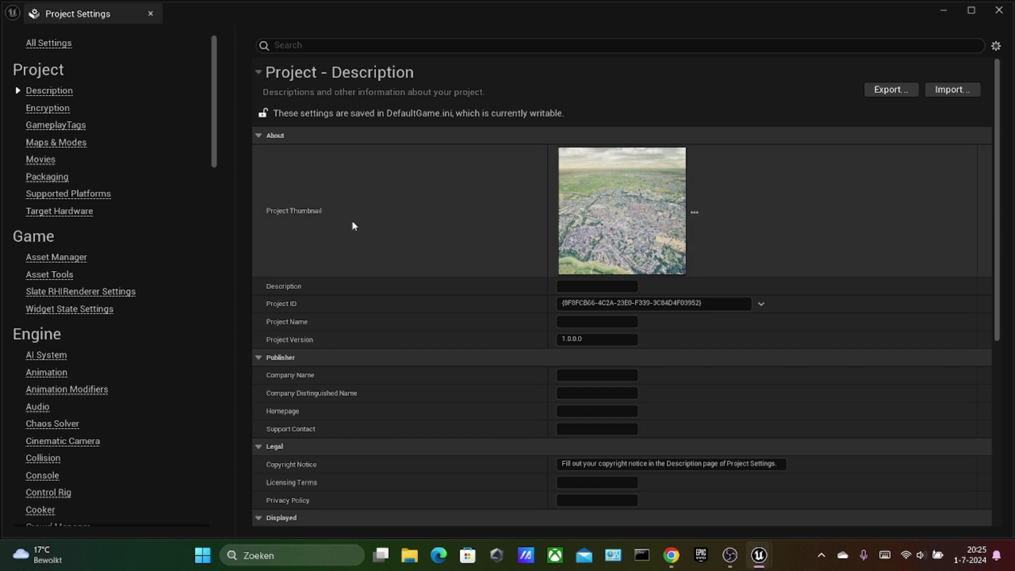
{"action": "scroll", "coordinate": [481, 257], "scroll_direction": "down", "scroll_amount": 3}
{"action": "left_click", "coordinate": [57, 146]}
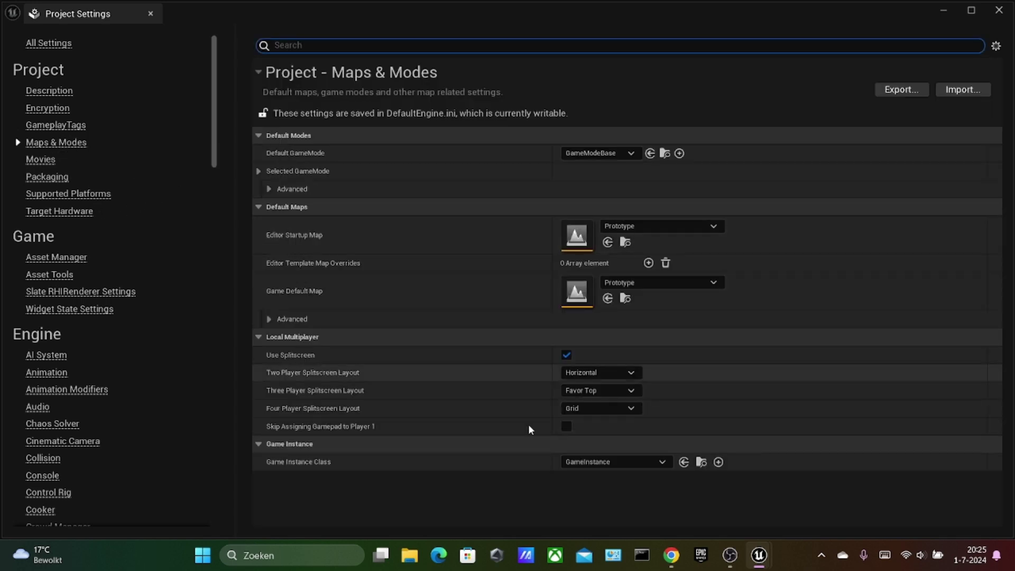
{"action": "left_click", "coordinate": [605, 463]}
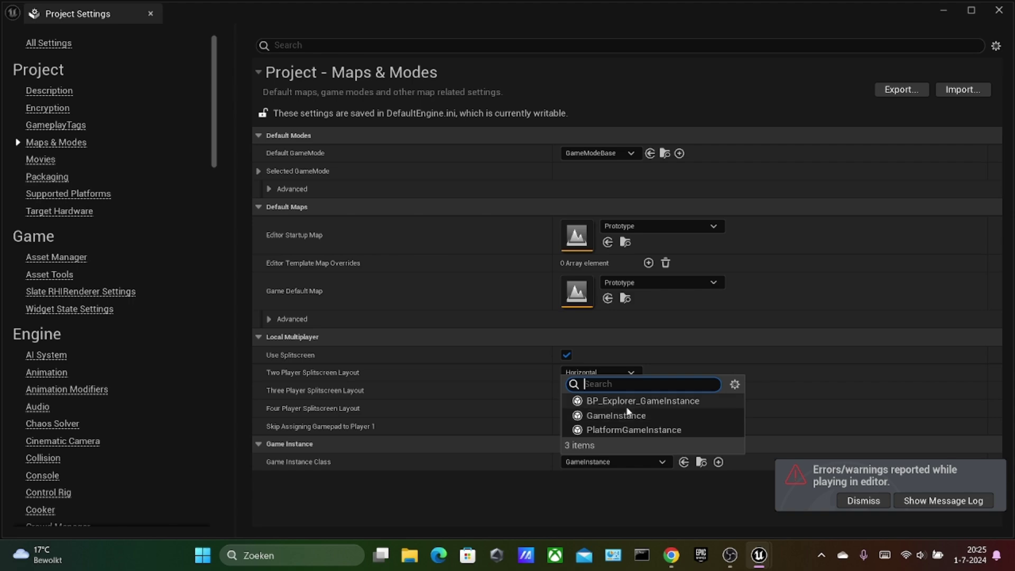
{"action": "left_click", "coordinate": [677, 405]}
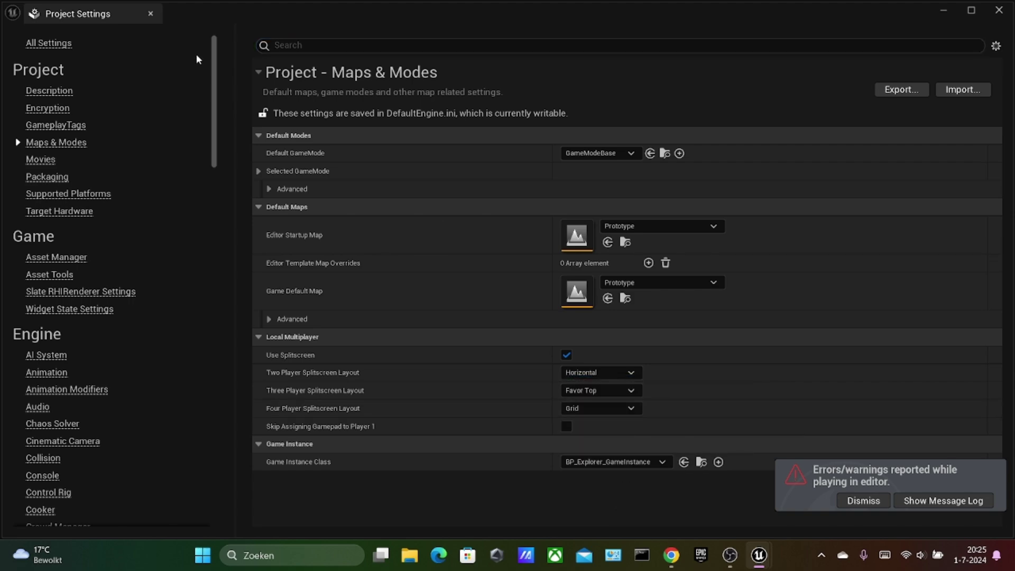
{"action": "left_click", "coordinate": [150, 14]}
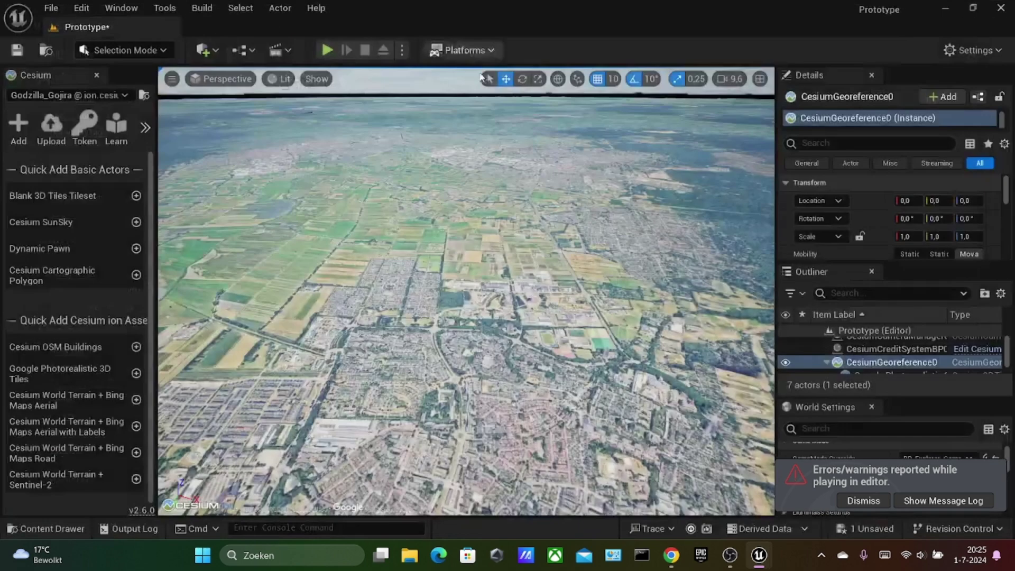
- Play and stop the Wageningen level with the explorer UI, then File > Save All
{"action": "left_click", "coordinate": [334, 50]}
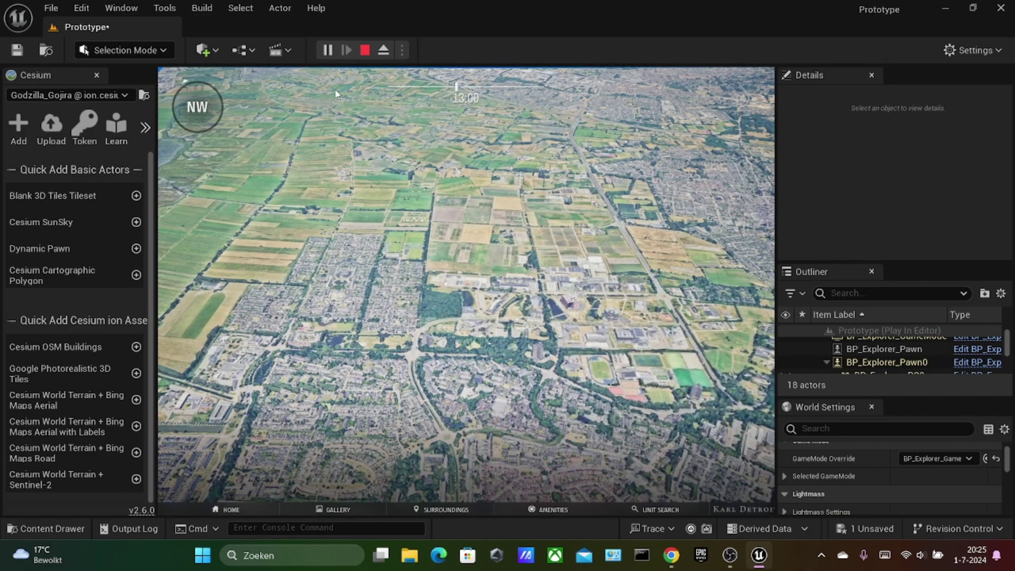
{"action": "left_click", "coordinate": [365, 50]}
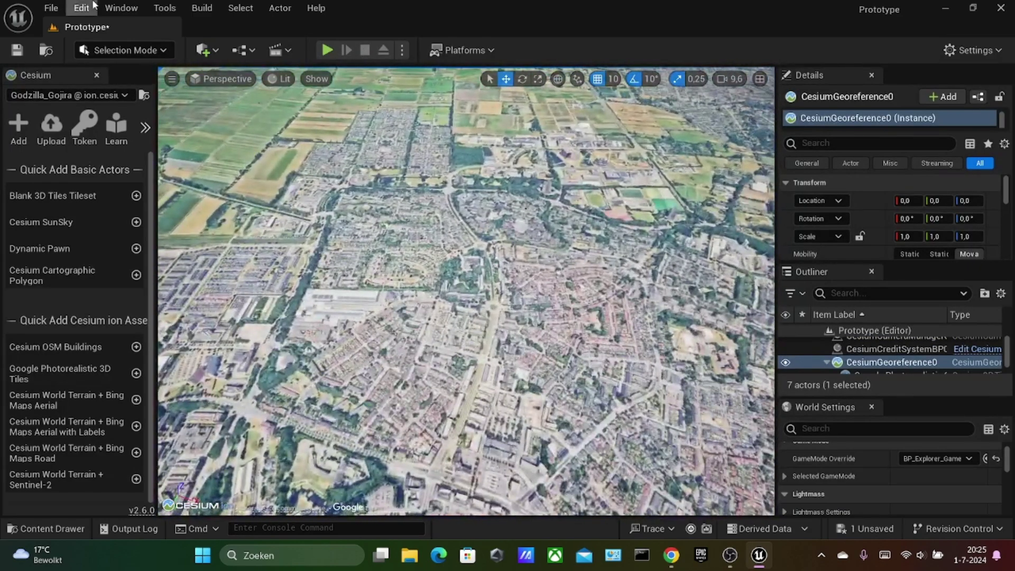
{"action": "left_click", "coordinate": [51, 8]}
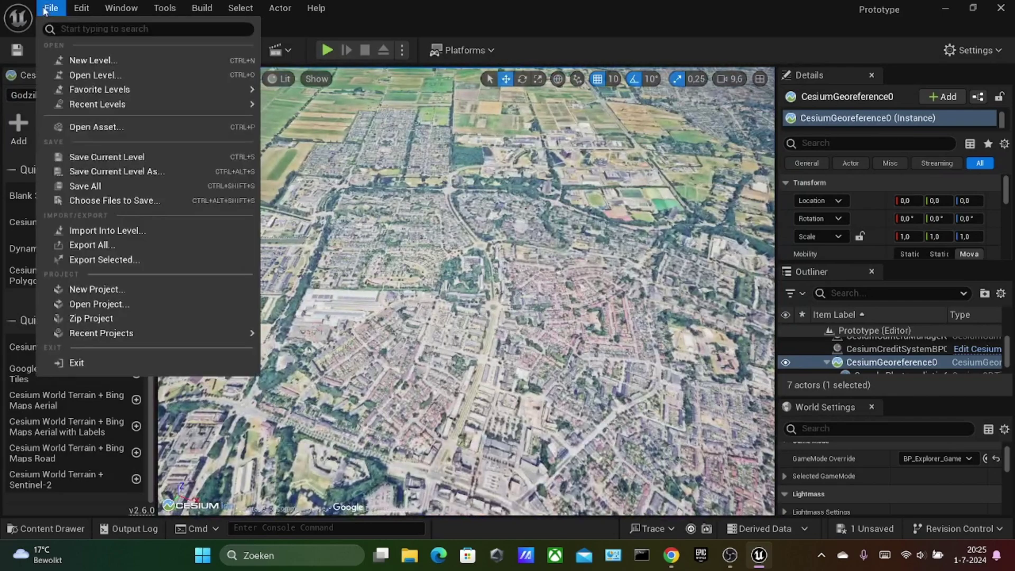
{"action": "left_click", "coordinate": [81, 8]}
{"action": "mouse_move", "coordinate": [51, 8]}
{"action": "left_click", "coordinate": [87, 186]}
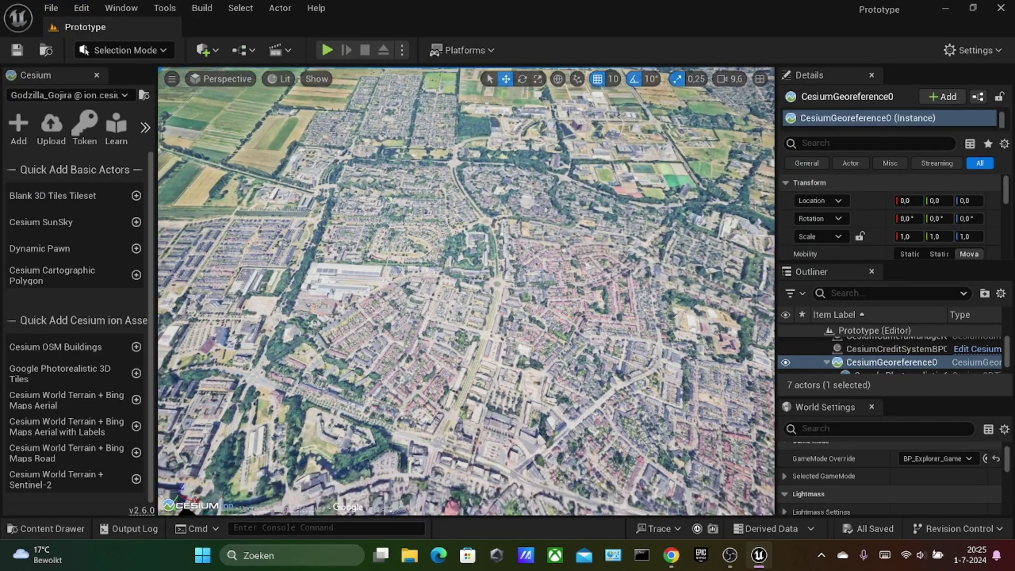
{"action": "right_click_drag", "start_coordinate": [590, 370], "coordinate": [591, 370]}
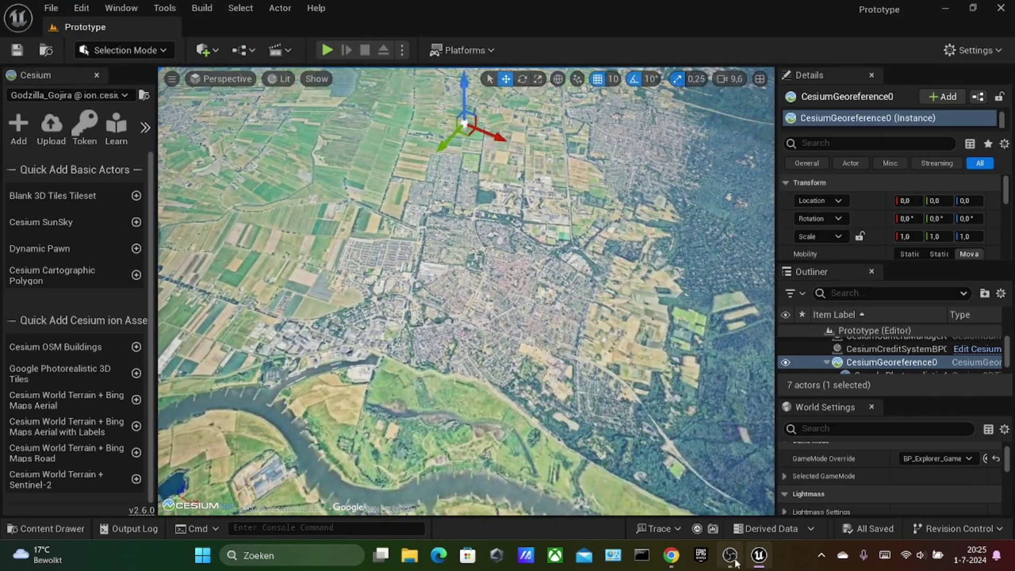
- Open the Epic Games Launcher Library and browse installed engines, My Projects with Prototype, and Vault
{"action": "left_click", "coordinate": [701, 555]}
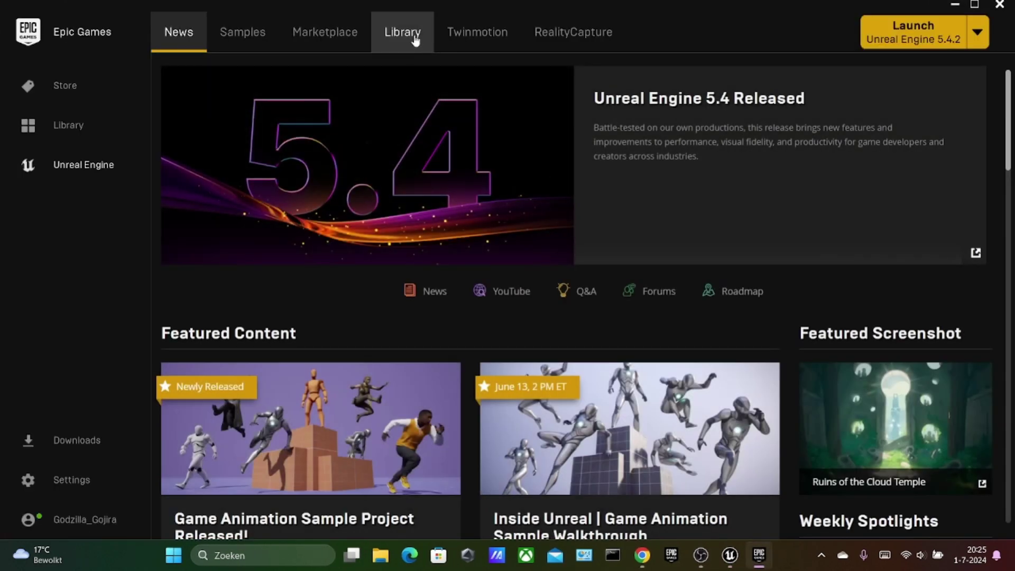
{"action": "left_click", "coordinate": [416, 37]}
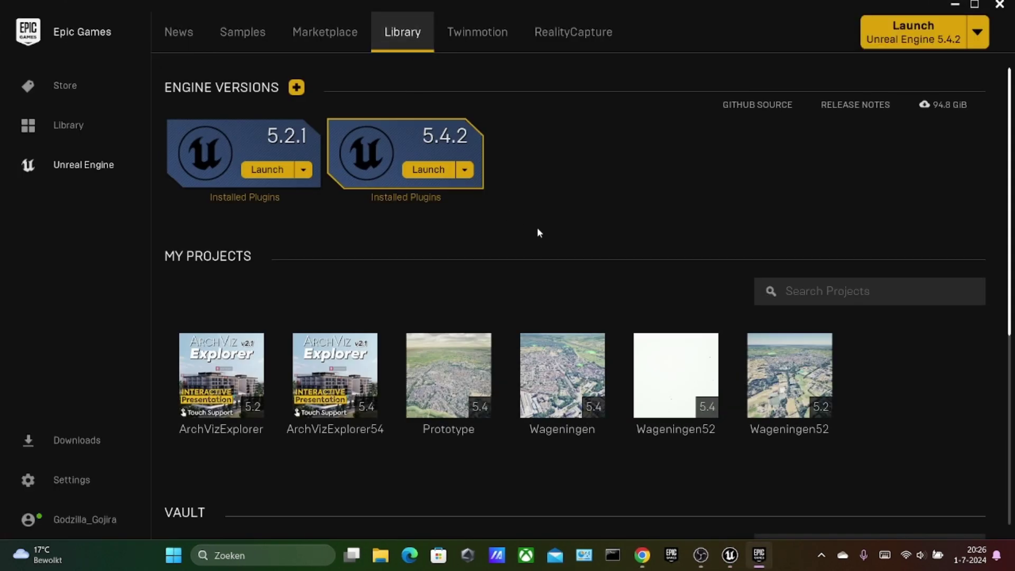
{"action": "scroll", "coordinate": [538, 234], "scroll_direction": "down", "scroll_amount": 1}
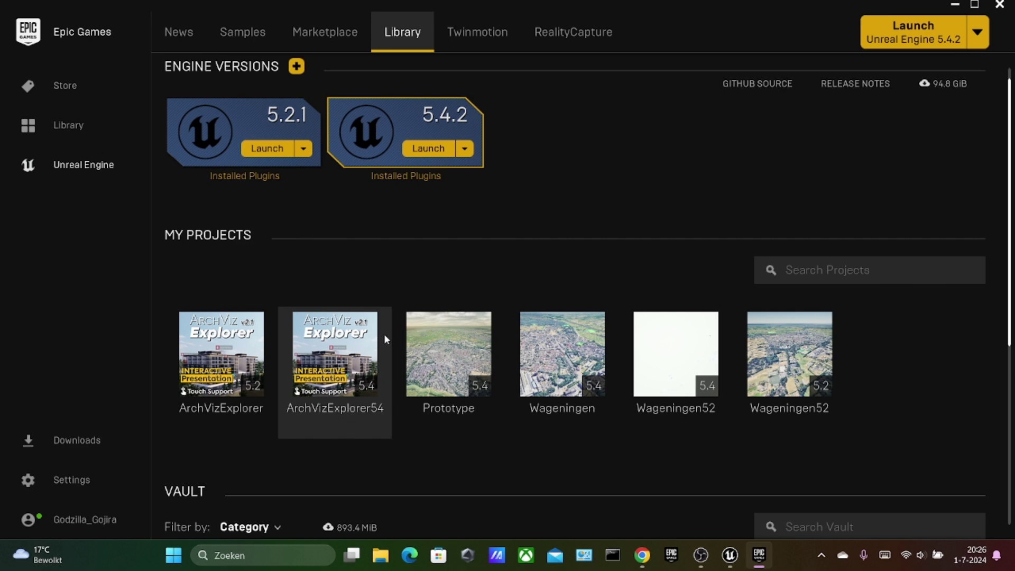
{"action": "scroll", "coordinate": [449, 400], "scroll_direction": "down", "scroll_amount": 1}
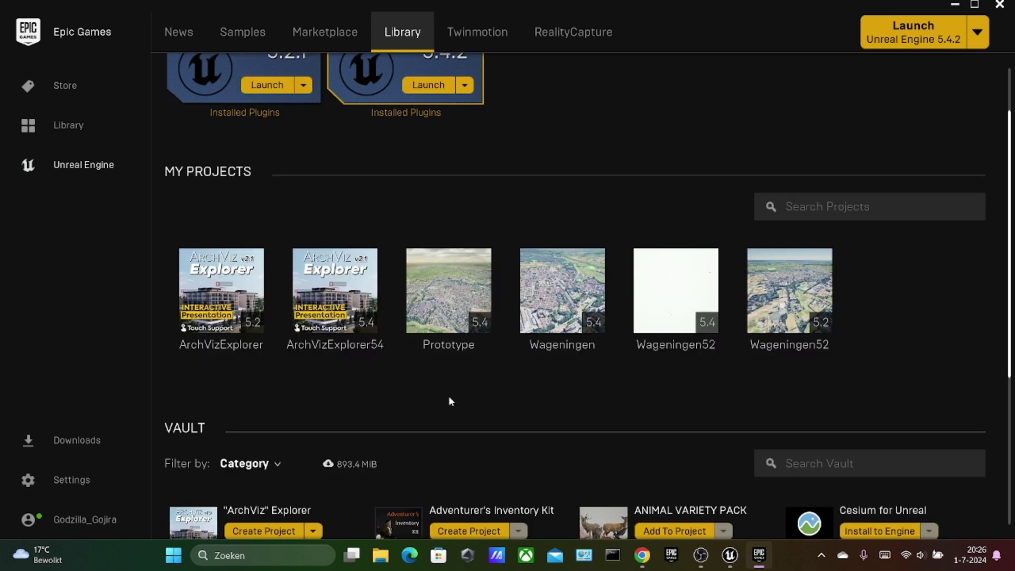
{"action": "scroll", "coordinate": [919, 498], "scroll_direction": "down", "scroll_amount": 1}
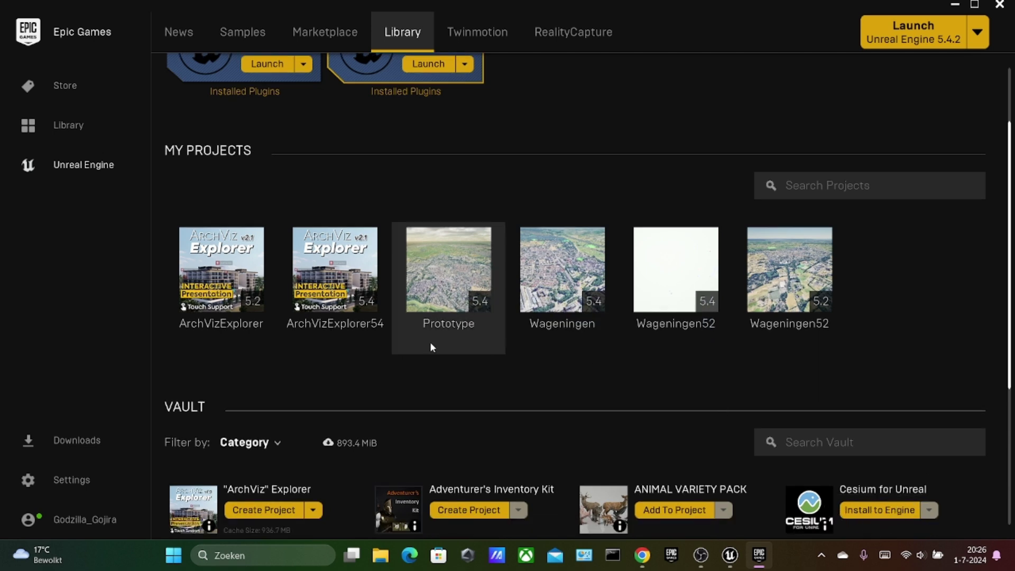
{"action": "scroll", "coordinate": [444, 354], "scroll_direction": "up", "scroll_amount": 1}
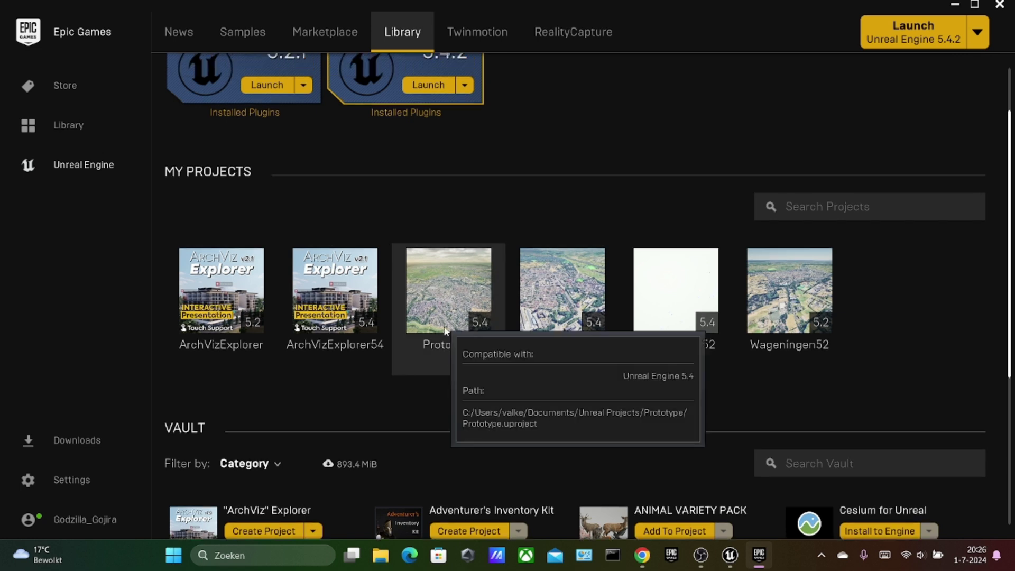
{"action": "mouse_move", "coordinate": [352, 302]}
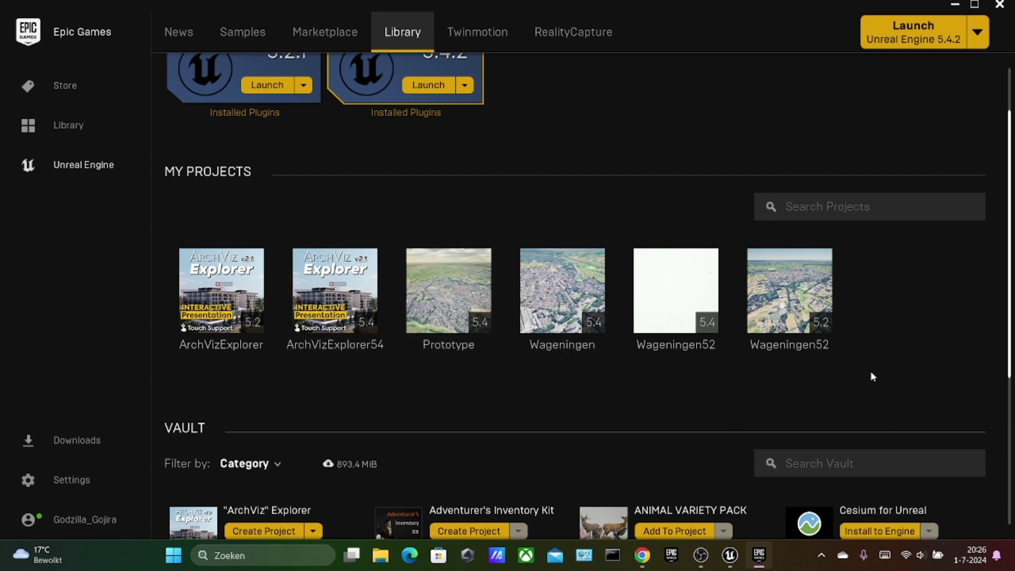
{"action": "scroll", "coordinate": [871, 376], "scroll_direction": "down", "scroll_amount": 1}
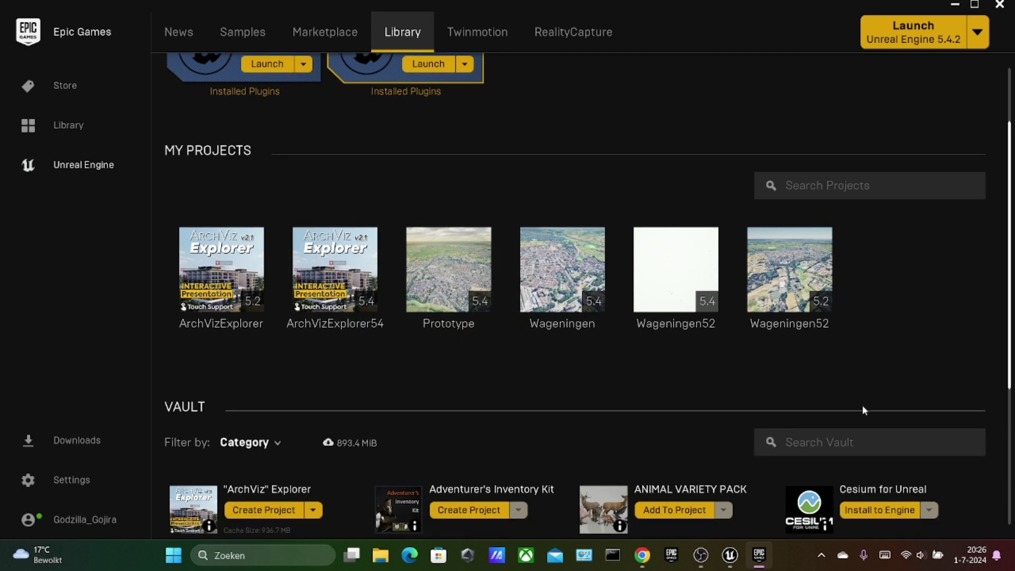
{"action": "scroll", "coordinate": [661, 325], "scroll_direction": "up", "scroll_amount": 5}
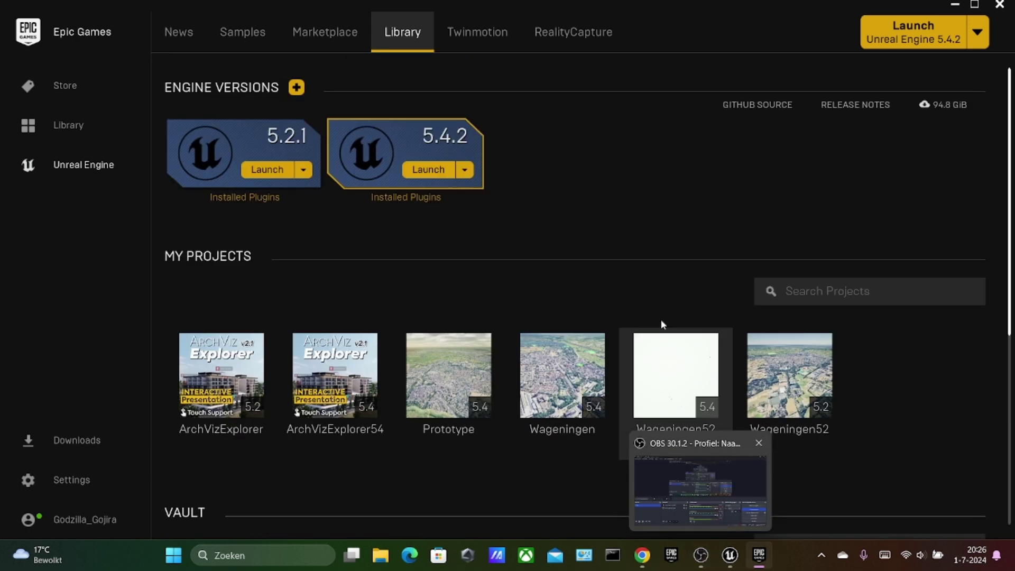
- Play the Prototype level over Wageningen, dismissing the ArchViz Explorer thank-you splash and Vagon pixel-streaming advert
{"action": "left_click", "coordinate": [730, 556]}
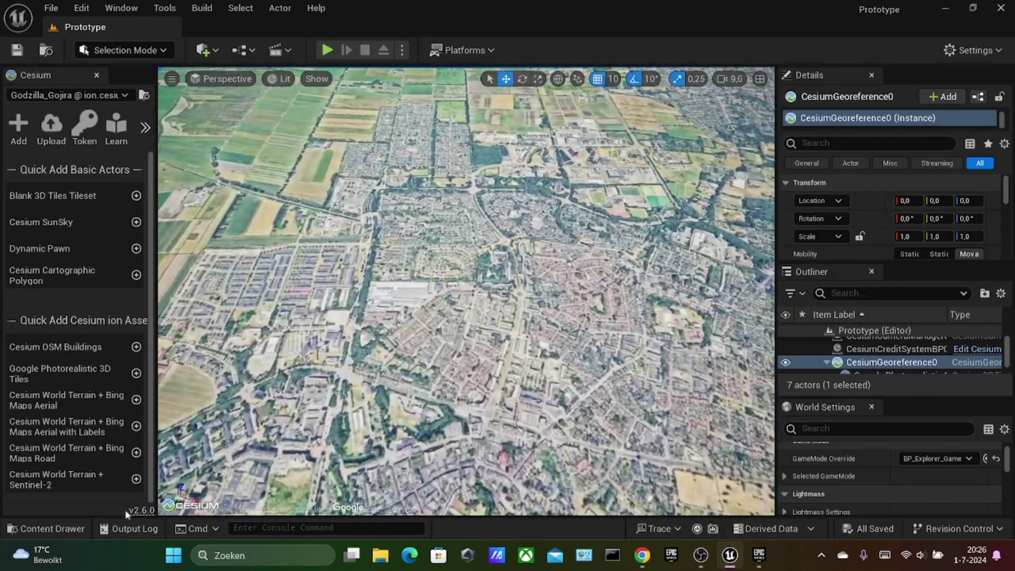
{"action": "left_click", "coordinate": [326, 51]}
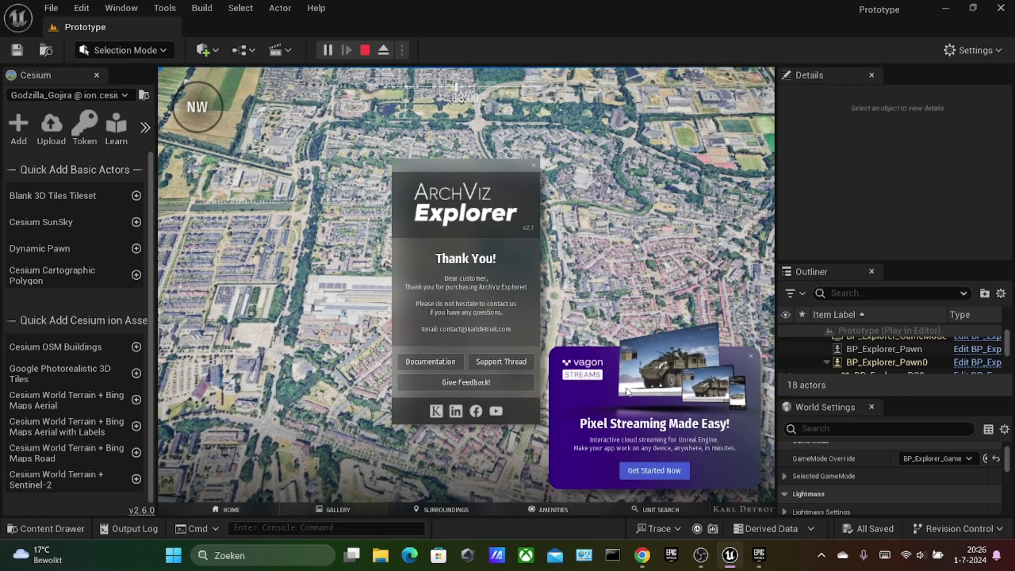
{"action": "left_click", "coordinate": [533, 167]}
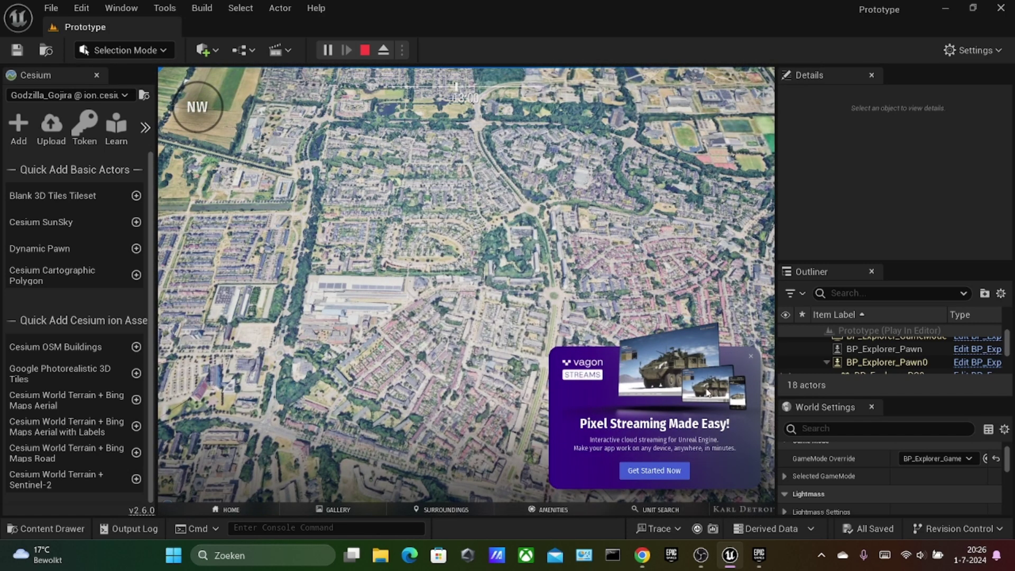
{"action": "left_click", "coordinate": [751, 358]}
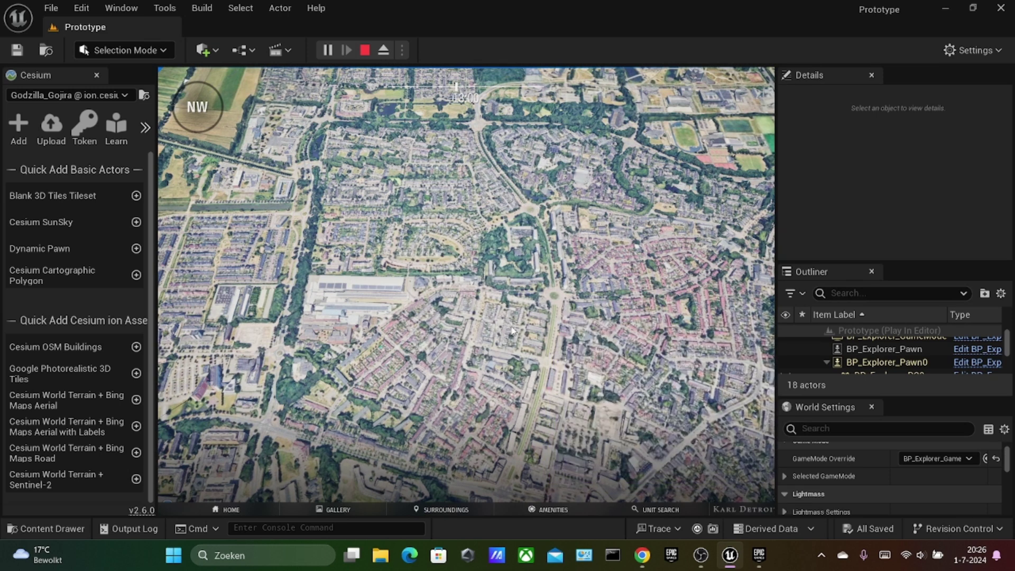